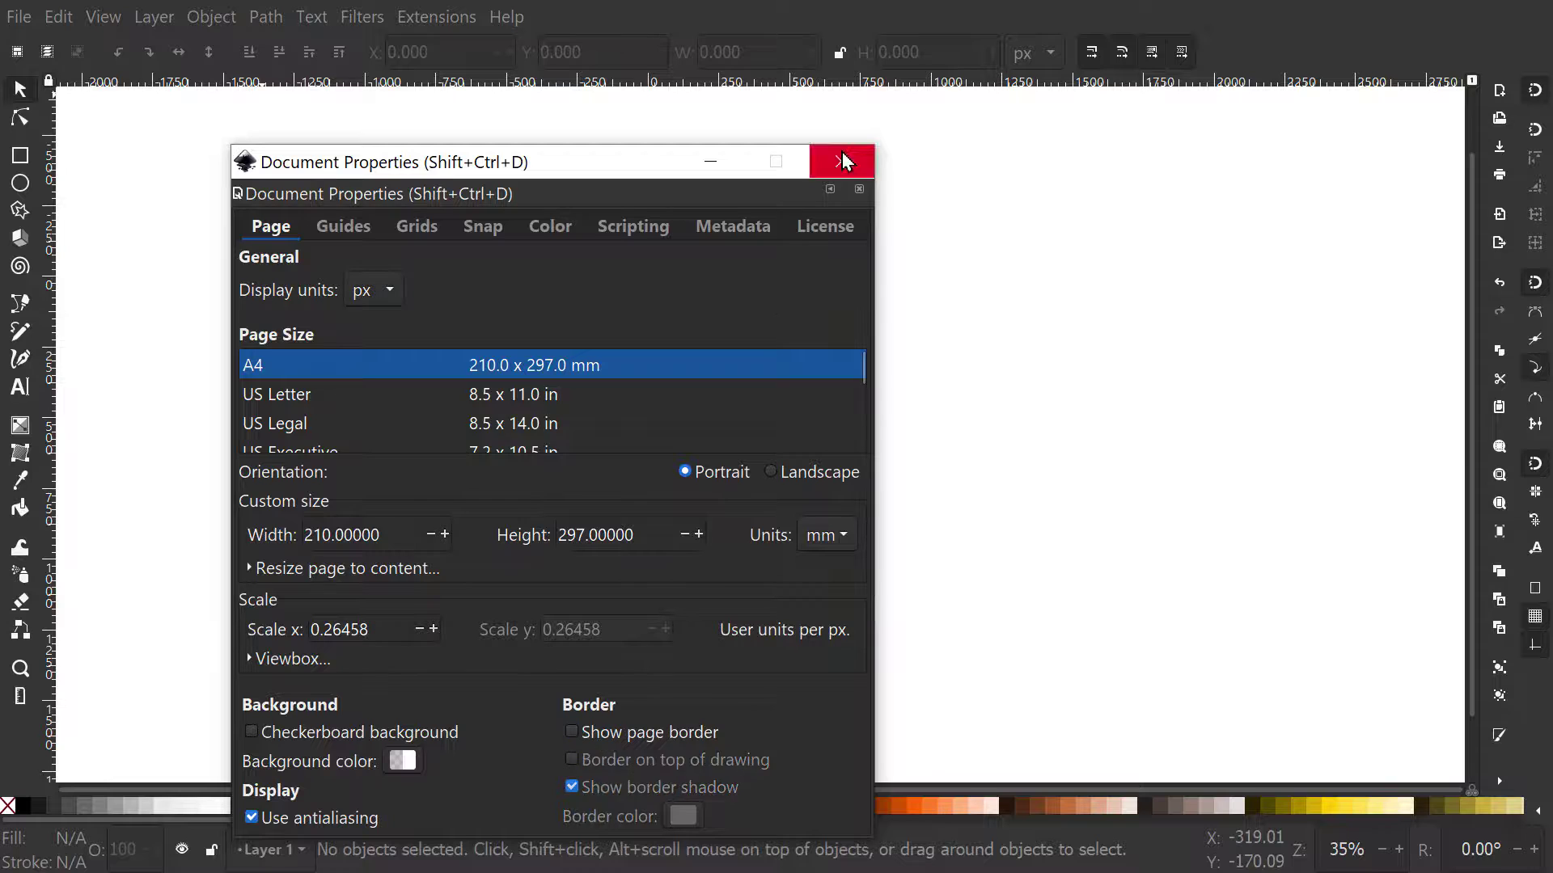
- Close the document properties and change the interface layout to one with a horizontal command bar above the canvas
left_click(845, 162)
left_click(103, 17)
left_click(125, 607)
- Import the desert line sketch from the sketches folder as an embedded image and place it on the canvas
left_click(19, 17)
left_click(57, 323)
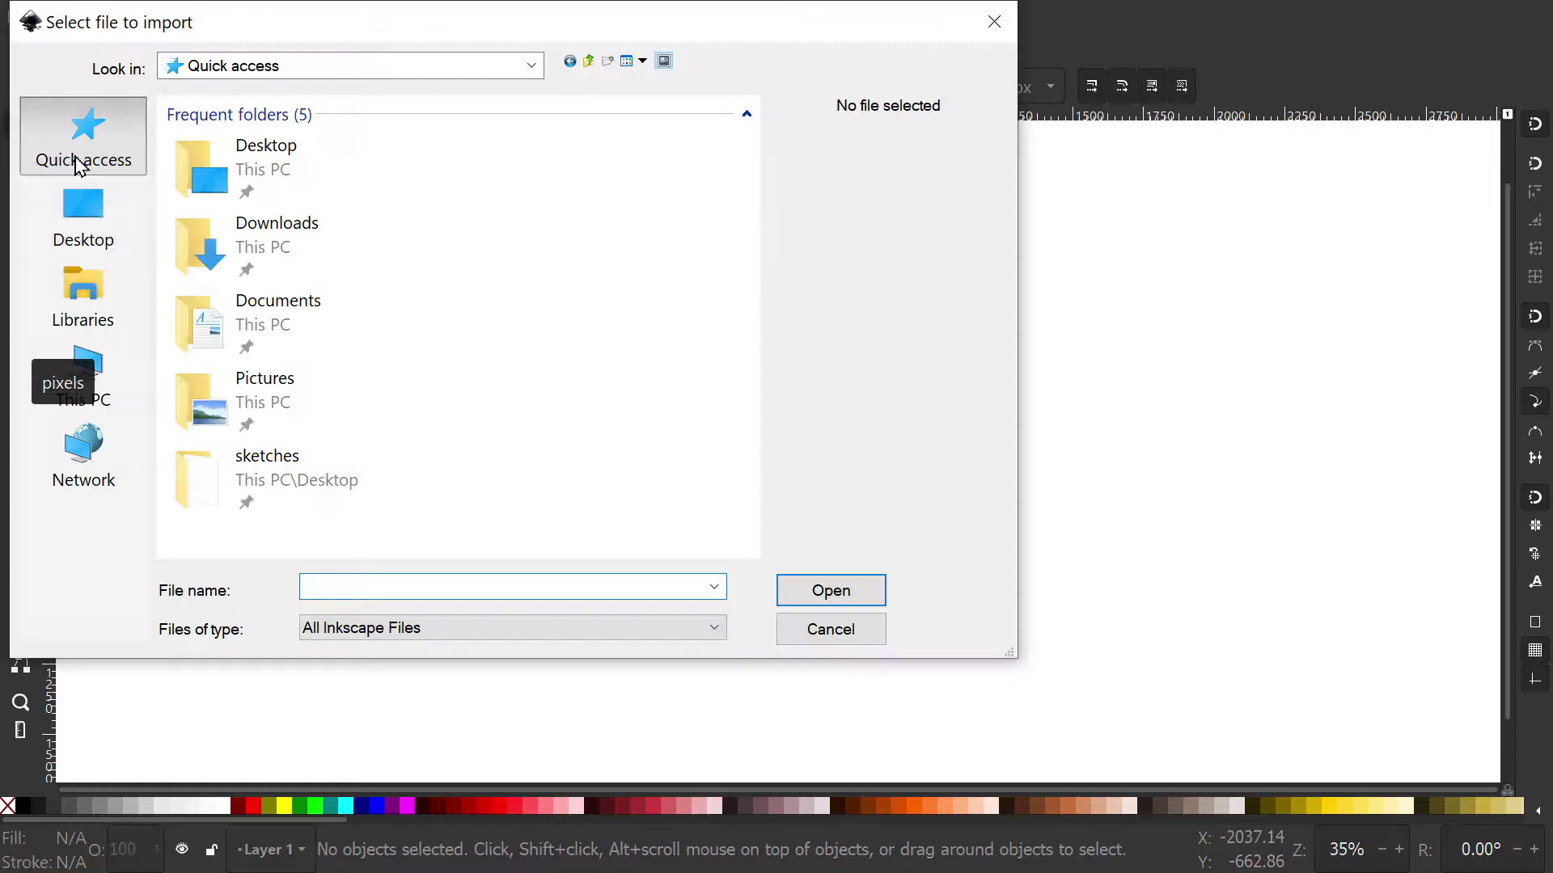
double_click(283, 475)
left_click(284, 206)
left_click(807, 594)
left_click(936, 608)
left_click_drag(919, 710, 828, 551)
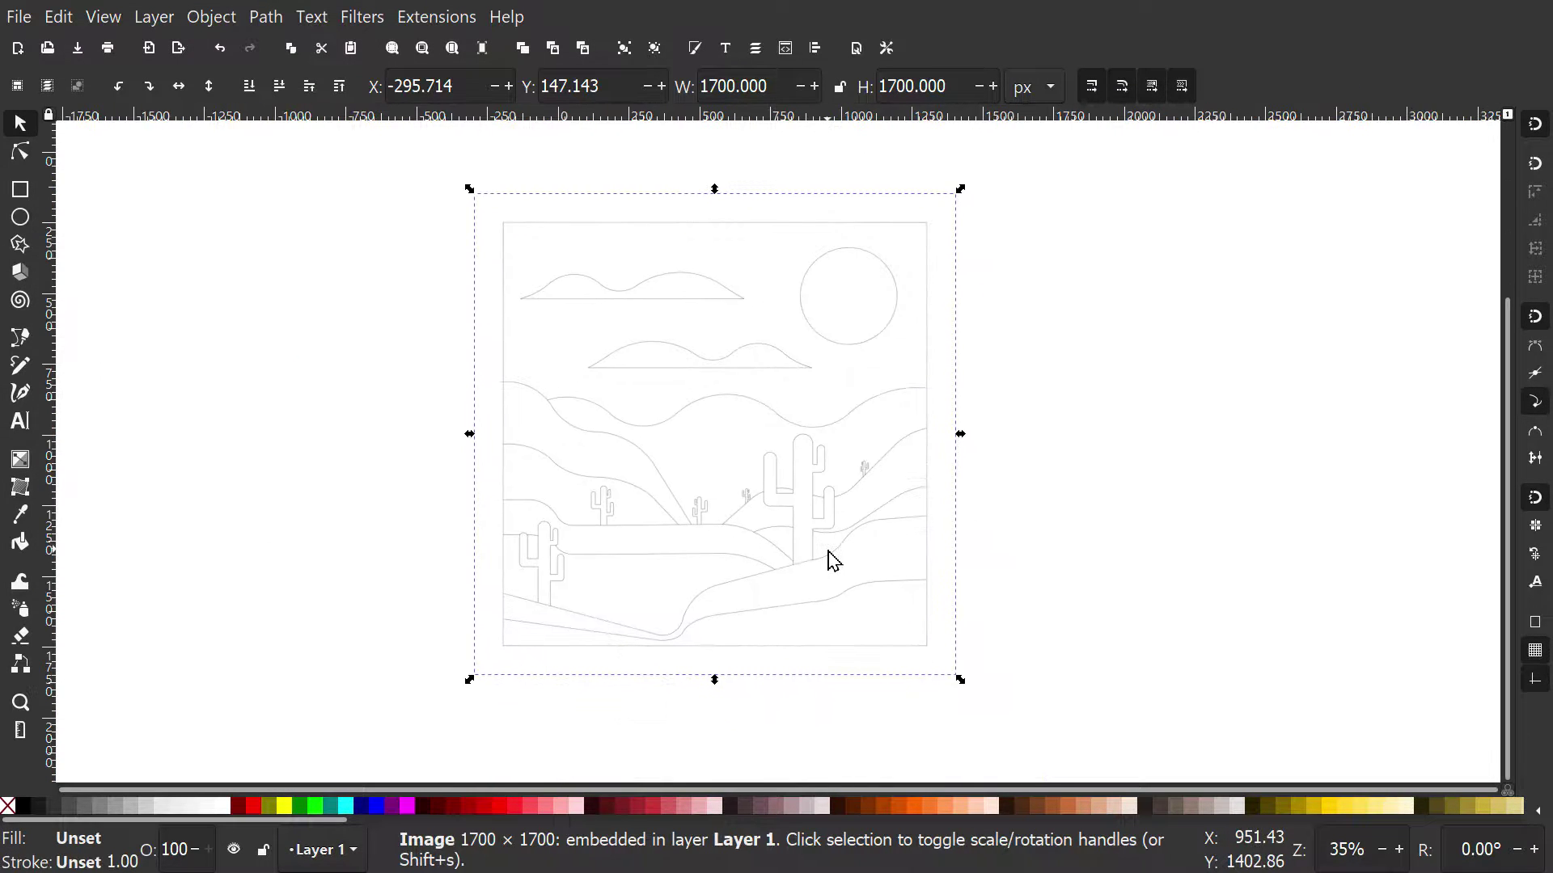
- Rename Layer 1 to "sketch" and set its blend mode to Multiply
key("ctrl+shift+l")
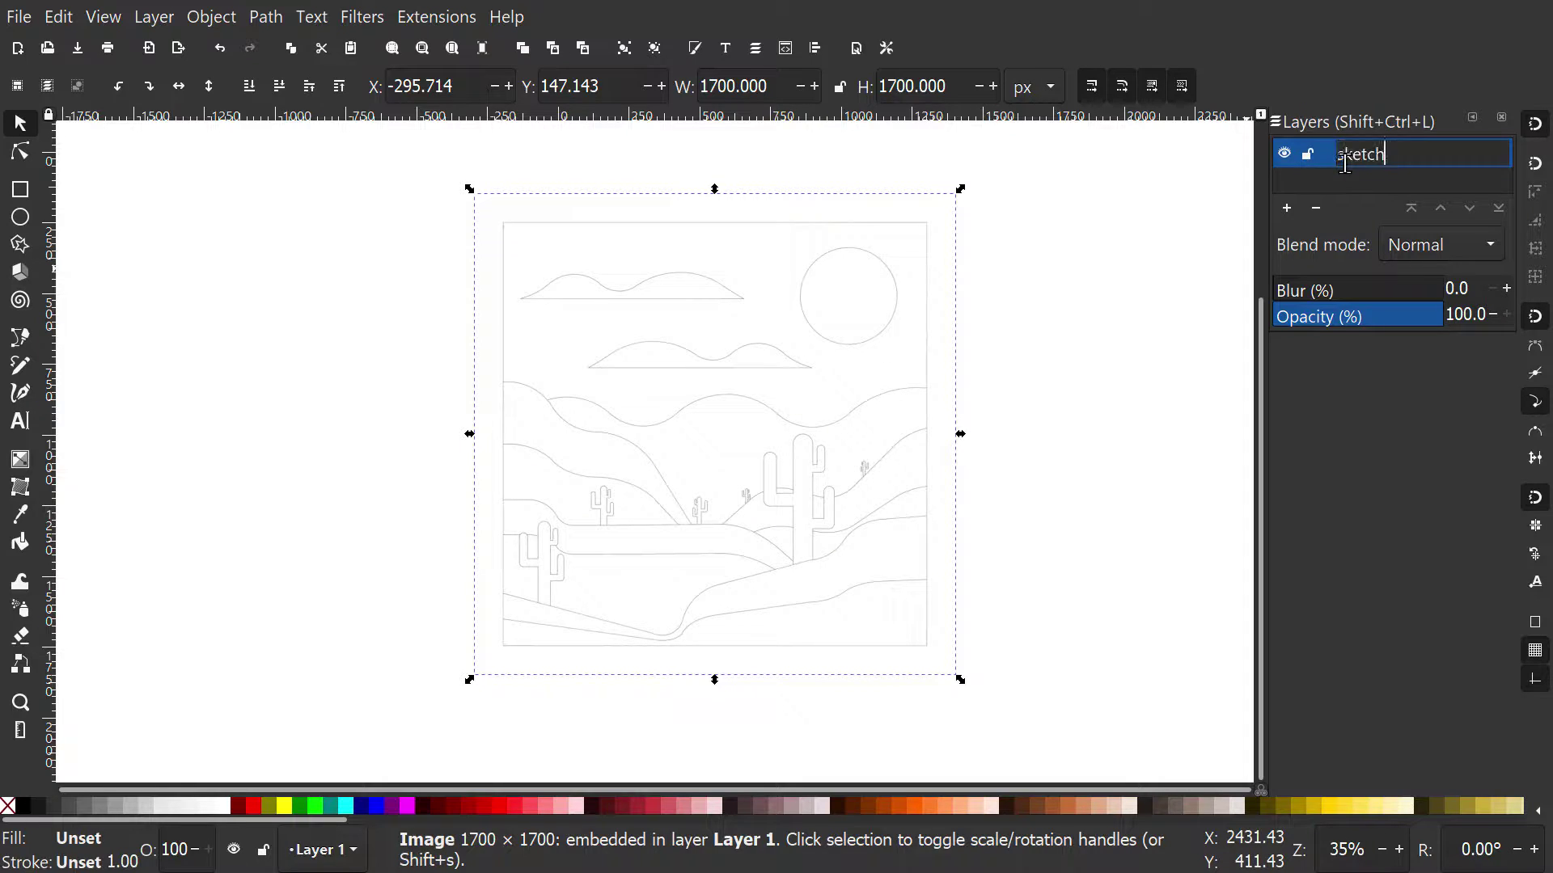
key("Return")
left_click(1439, 245)
left_click(1423, 269)
- Add a new layer named "vector" below the sketch layer
left_click(1286, 208)
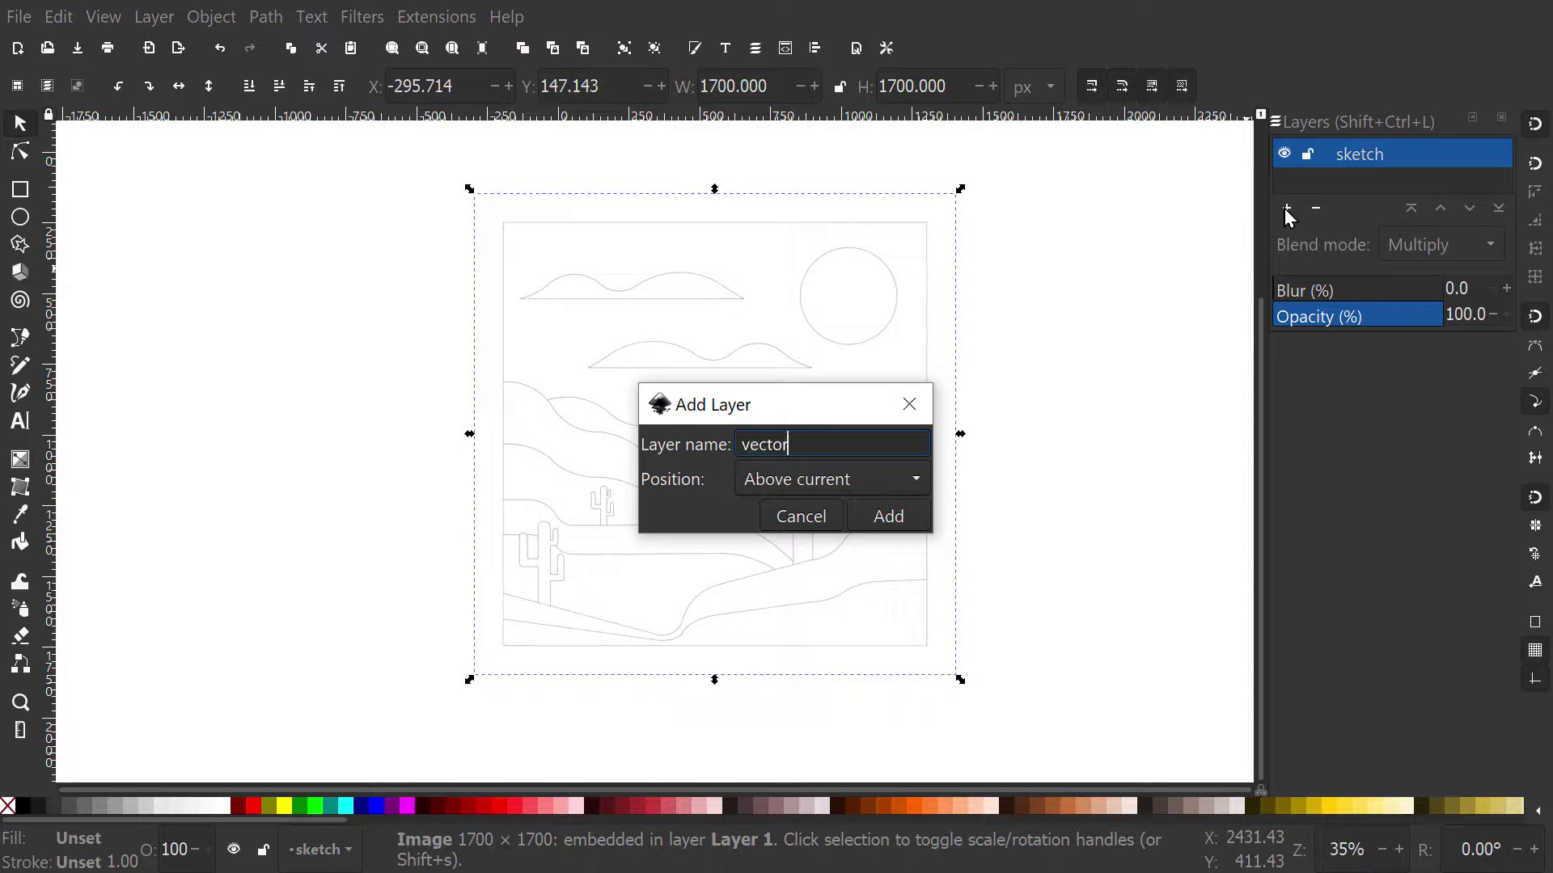
type("vector")
left_click(832, 479)
left_click(832, 513)
left_click(889, 515)
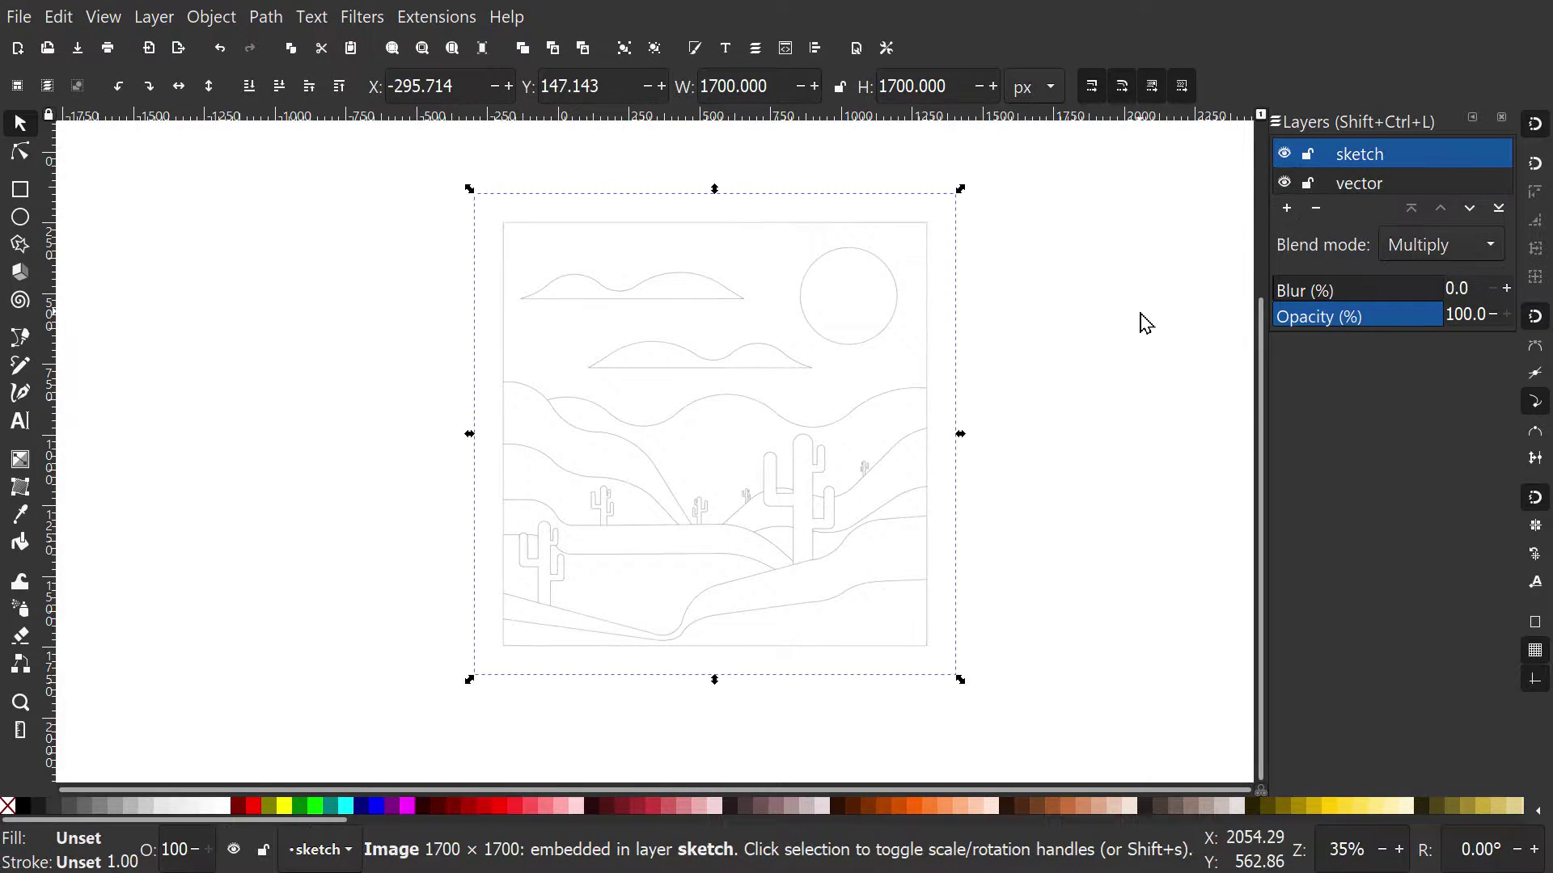
- Lock the sketch layer and make the vector layer the active one
left_click(103, 17)
mouse_move(122, 45)
left_click(452, 47)
left_click(1307, 152)
left_click(1352, 185)
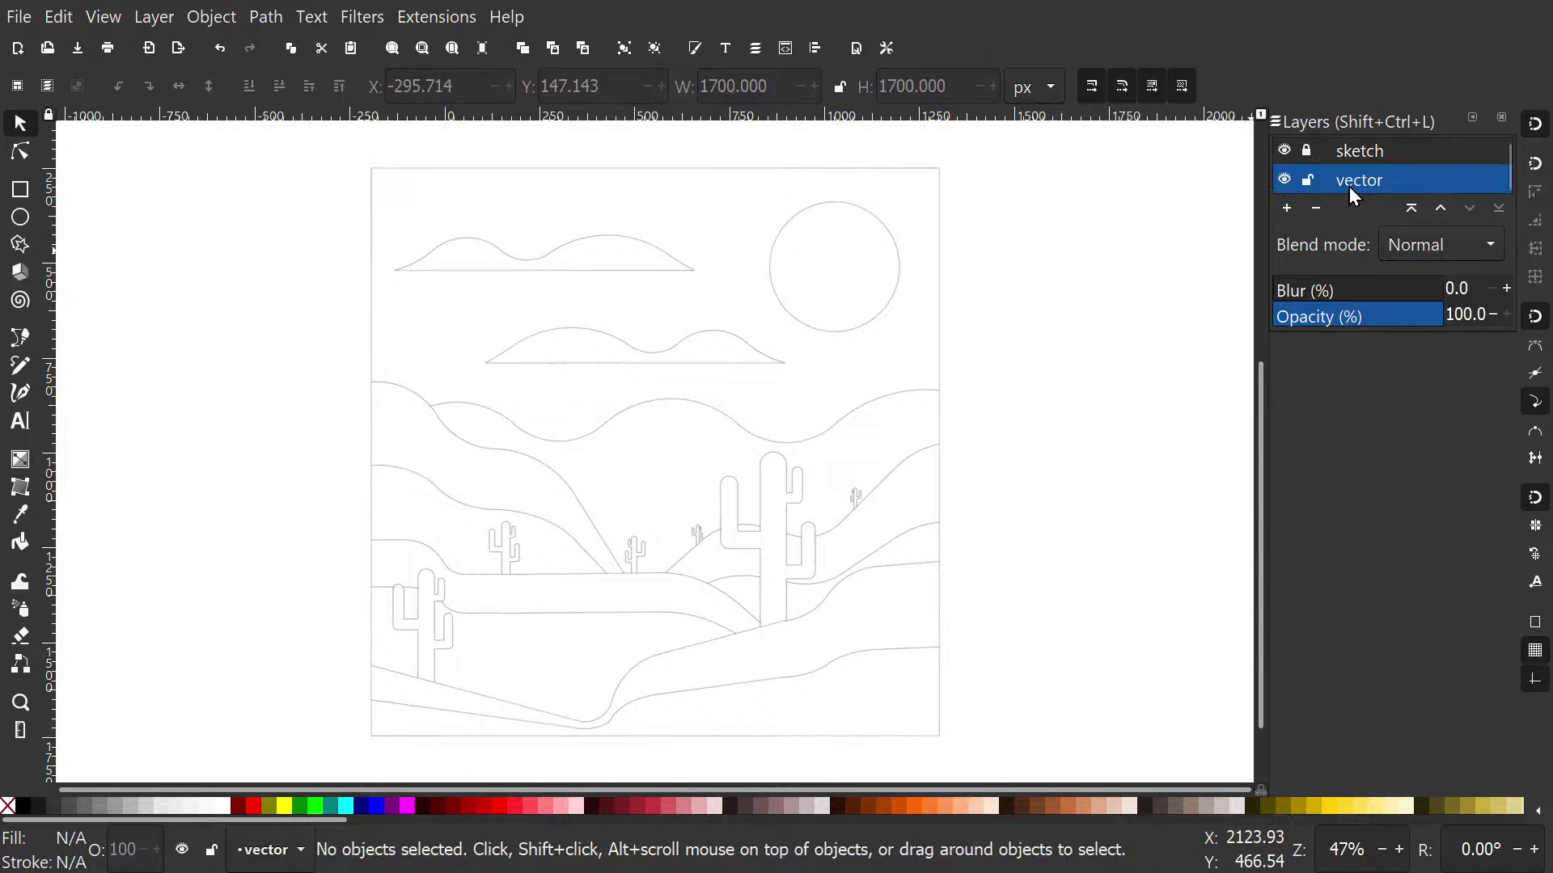
- Load the beige and brown colour palette and draw a background square about 1498 px wide over the sketch frame, filled with cream #fef1d7
left_click(1537, 811)
left_click(1413, 606)
key("r")
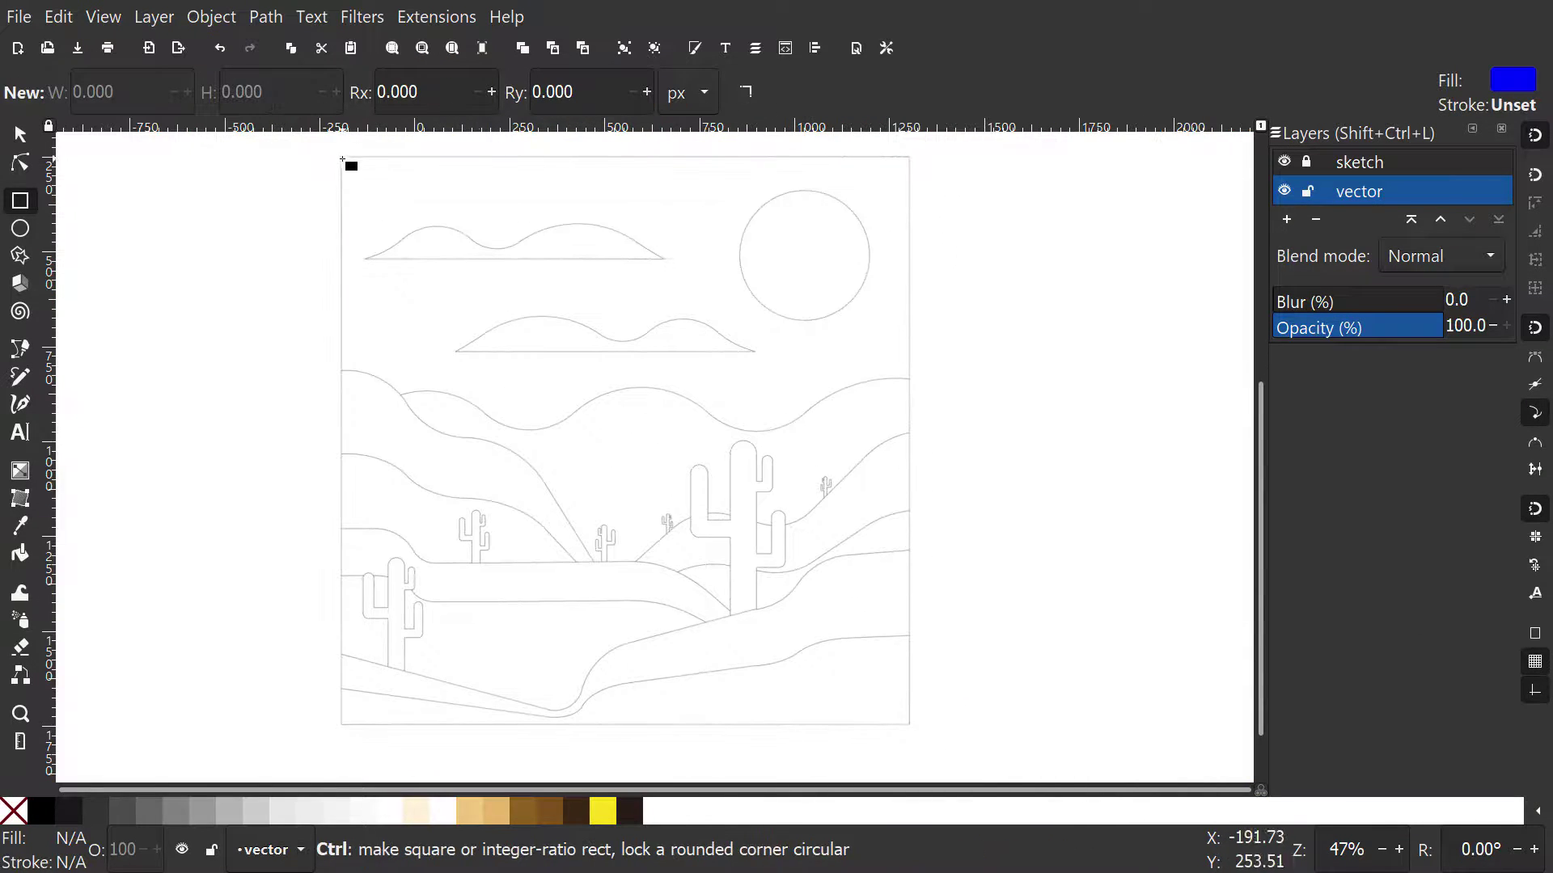
left_click_drag(343, 161, 932, 714)
left_click(422, 810)
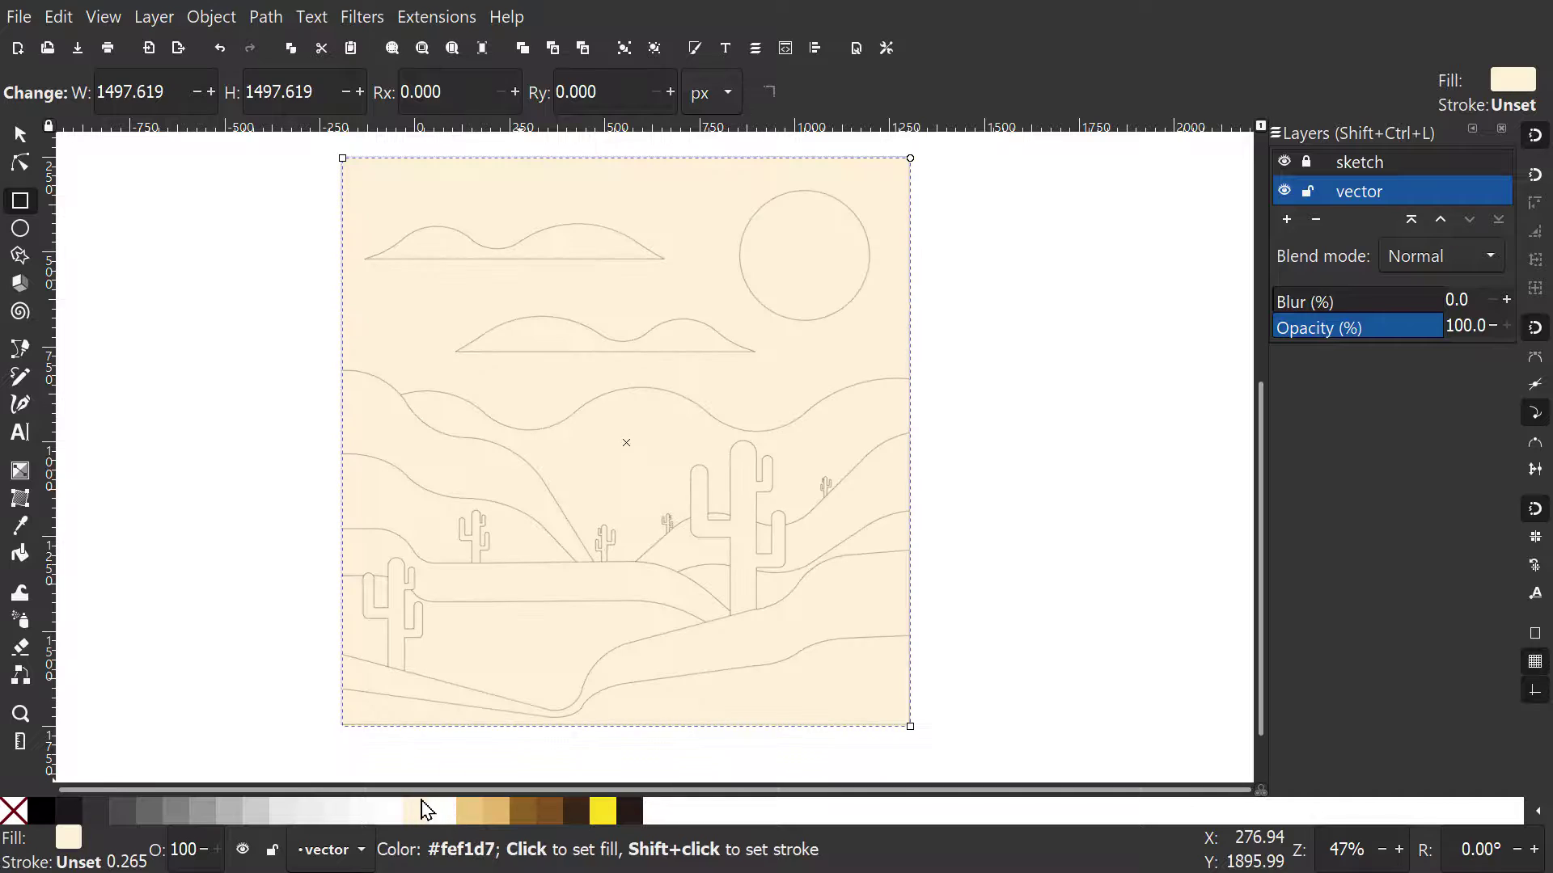
- Trace the wavy line of the far hills across the sketch with a Spiro path, extending past the frame's right edge
scroll(591, 522, "up", 1)
left_click_drag(615, 380, 622, 526)
left_click_drag(619, 651, 594, 479)
scroll(593, 478, "down", 1)
key("b")
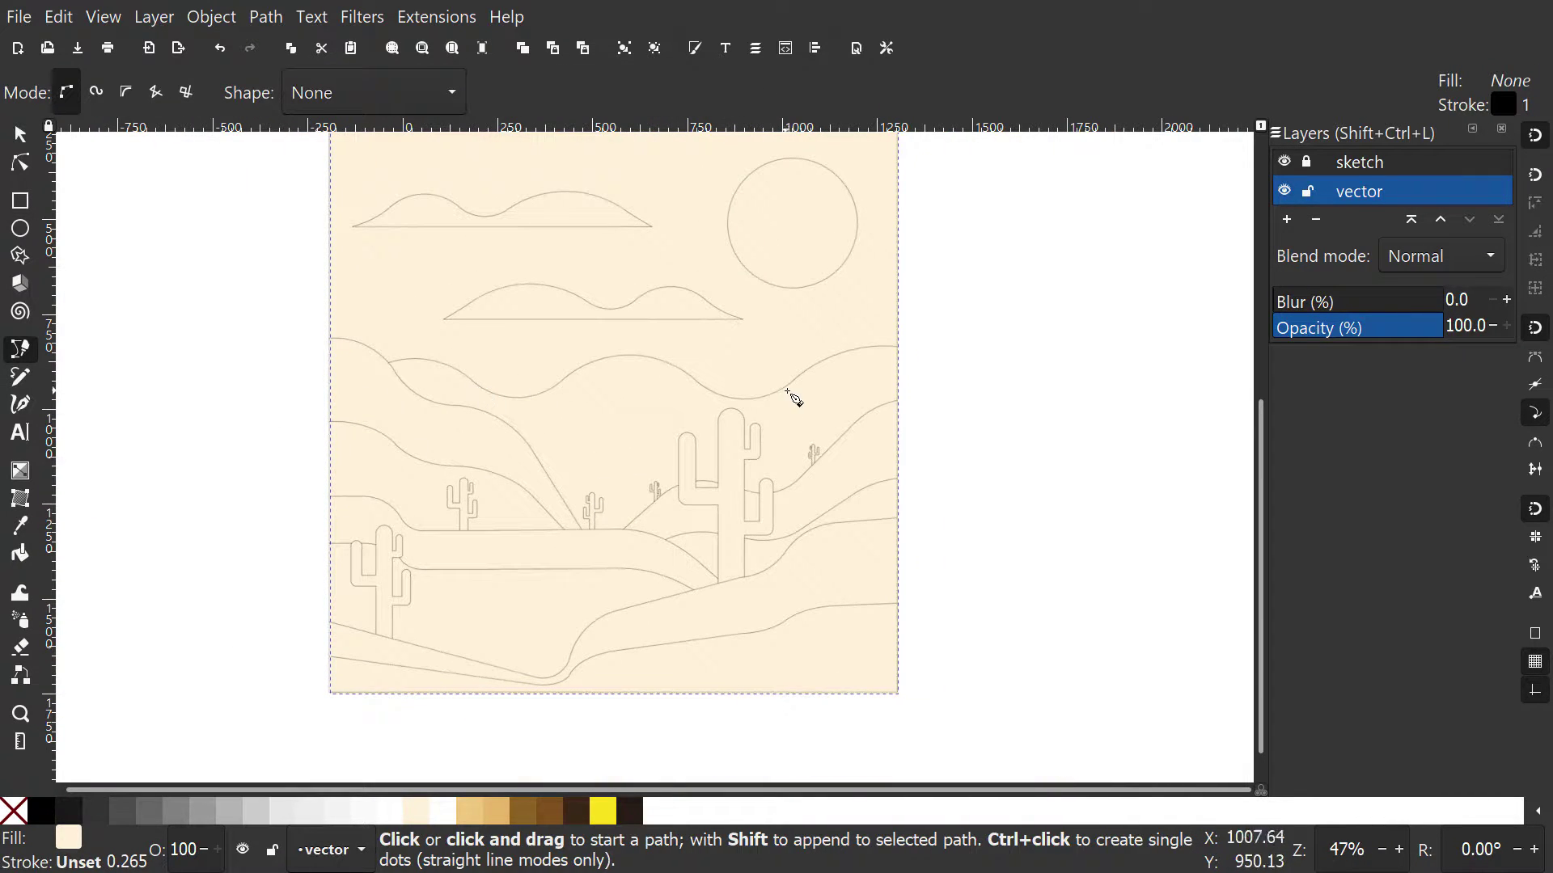
left_click(359, 385)
scroll(376, 376, "up", 2)
left_click(96, 93)
left_click(461, 341)
left_click(656, 419)
left_click(876, 334)
left_click(1120, 421)
left_click_drag(1120, 421, 947, 449)
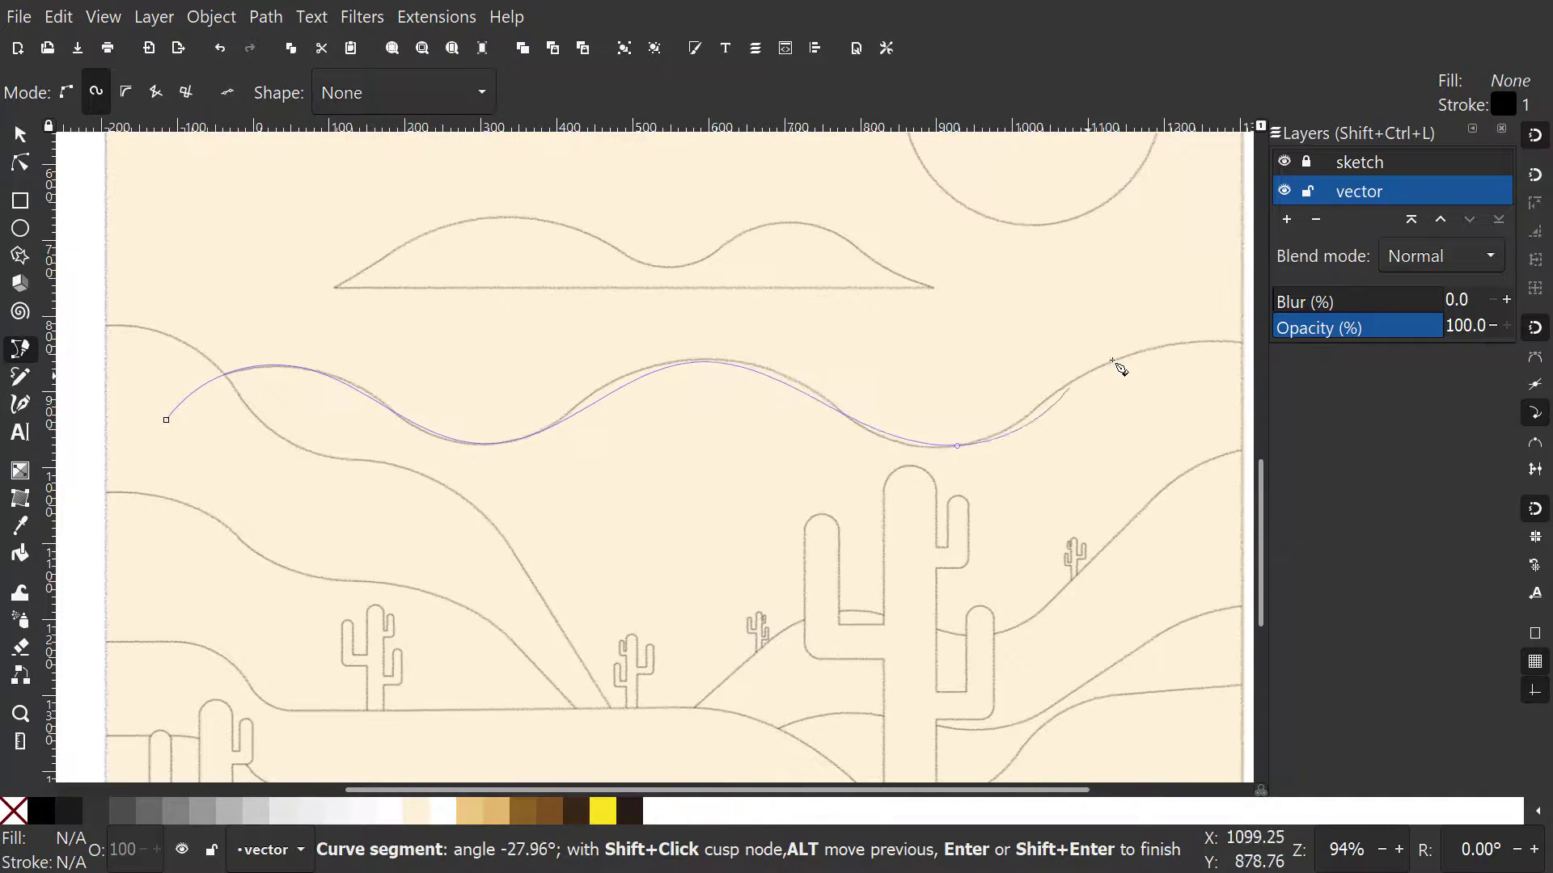
left_click(1101, 366)
left_click_drag(1101, 365, 947, 364)
left_click(1116, 344, "shift")
- Close the far hill path with straight cusp segments running around the outside of the background square
scroll(1144, 388, "down", 2)
left_click(1168, 592, "shift")
left_click(1128, 685, "shift")
left_click(468, 509, "shift")
left_click(502, 323, "shift")
left_click(595, 280)
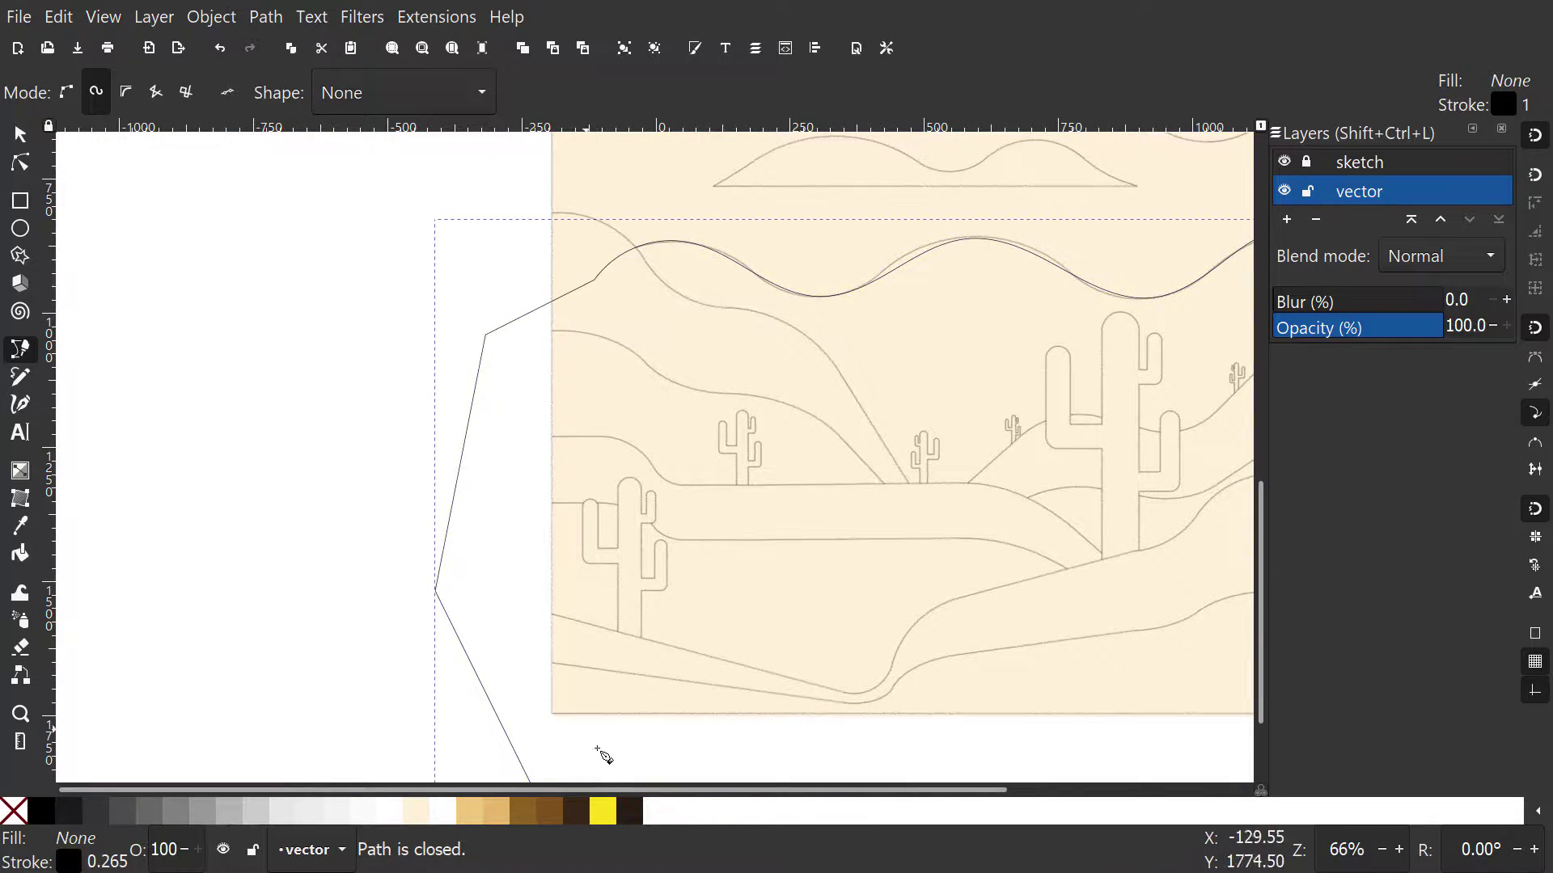
- Give the far hill path a brown stroke and set its width to 6 px
right_click(550, 811)
left_click(599, 711)
right_click(93, 860)
left_click(127, 546)
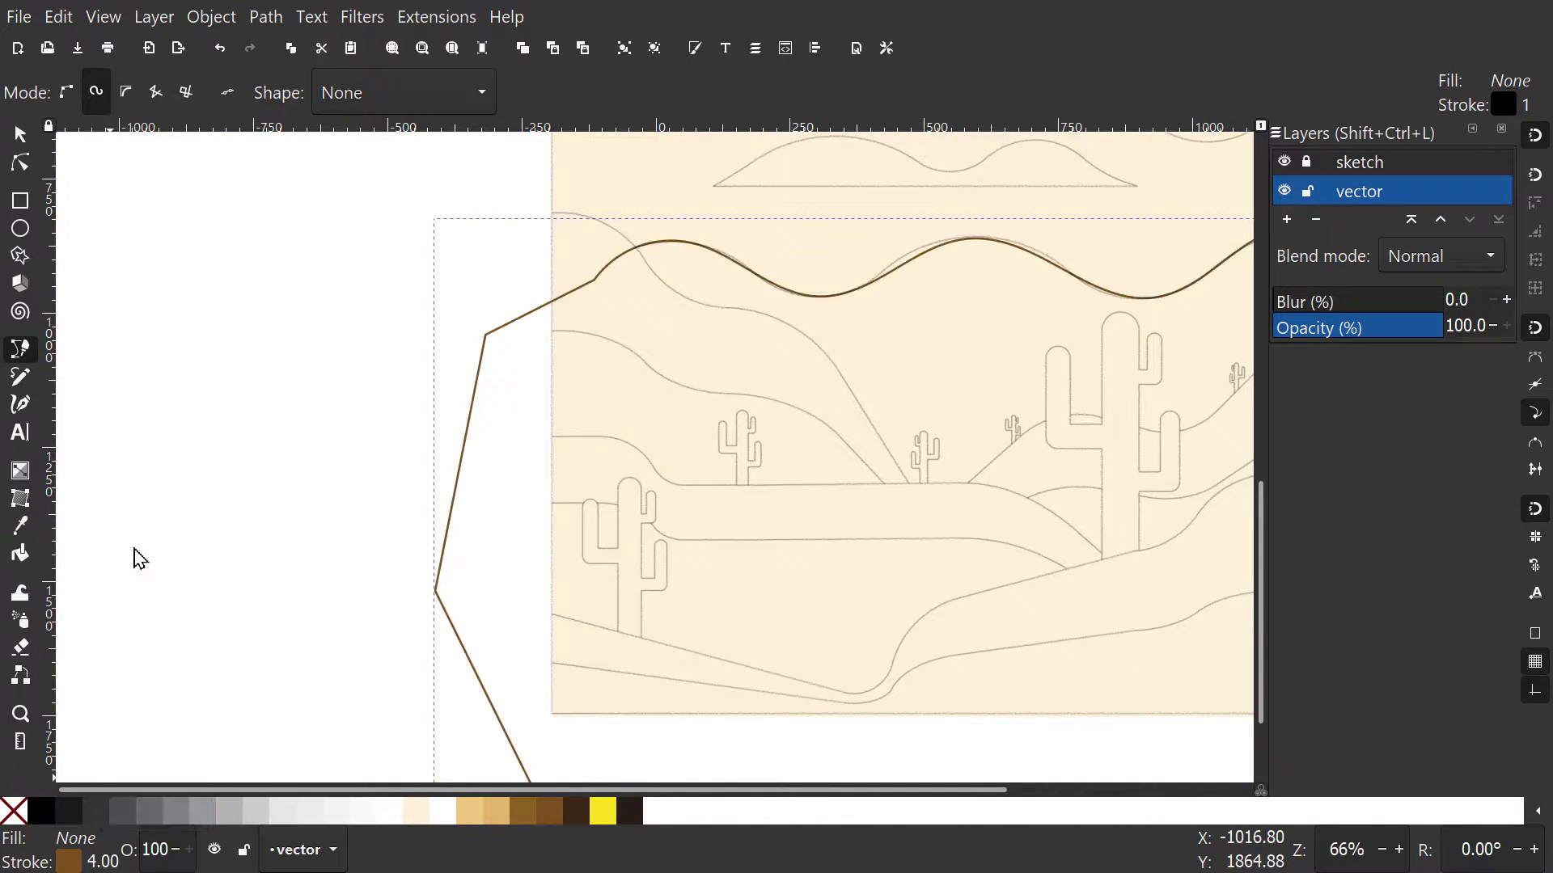
right_click(101, 860)
left_click(123, 506)
- Set the Pen tool to draw new objects in the last used style and show the Fill and Stroke stroke style settings
double_click(20, 349)
left_click(583, 167)
left_click(1205, 26)
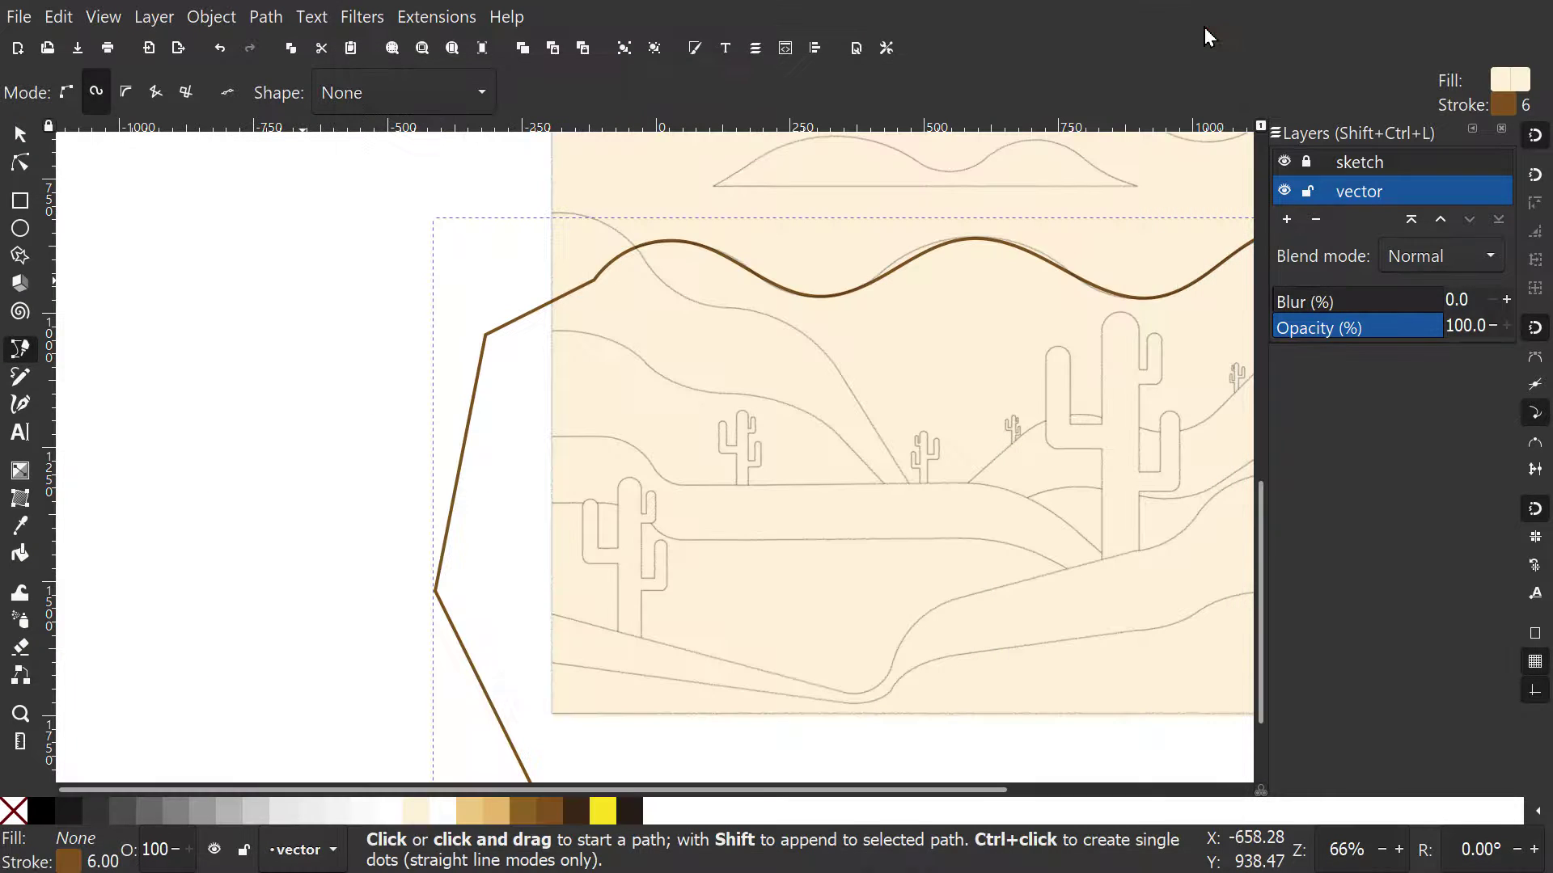
left_click(694, 48)
left_click(1443, 154)
scroll(784, 485, "down", 2)
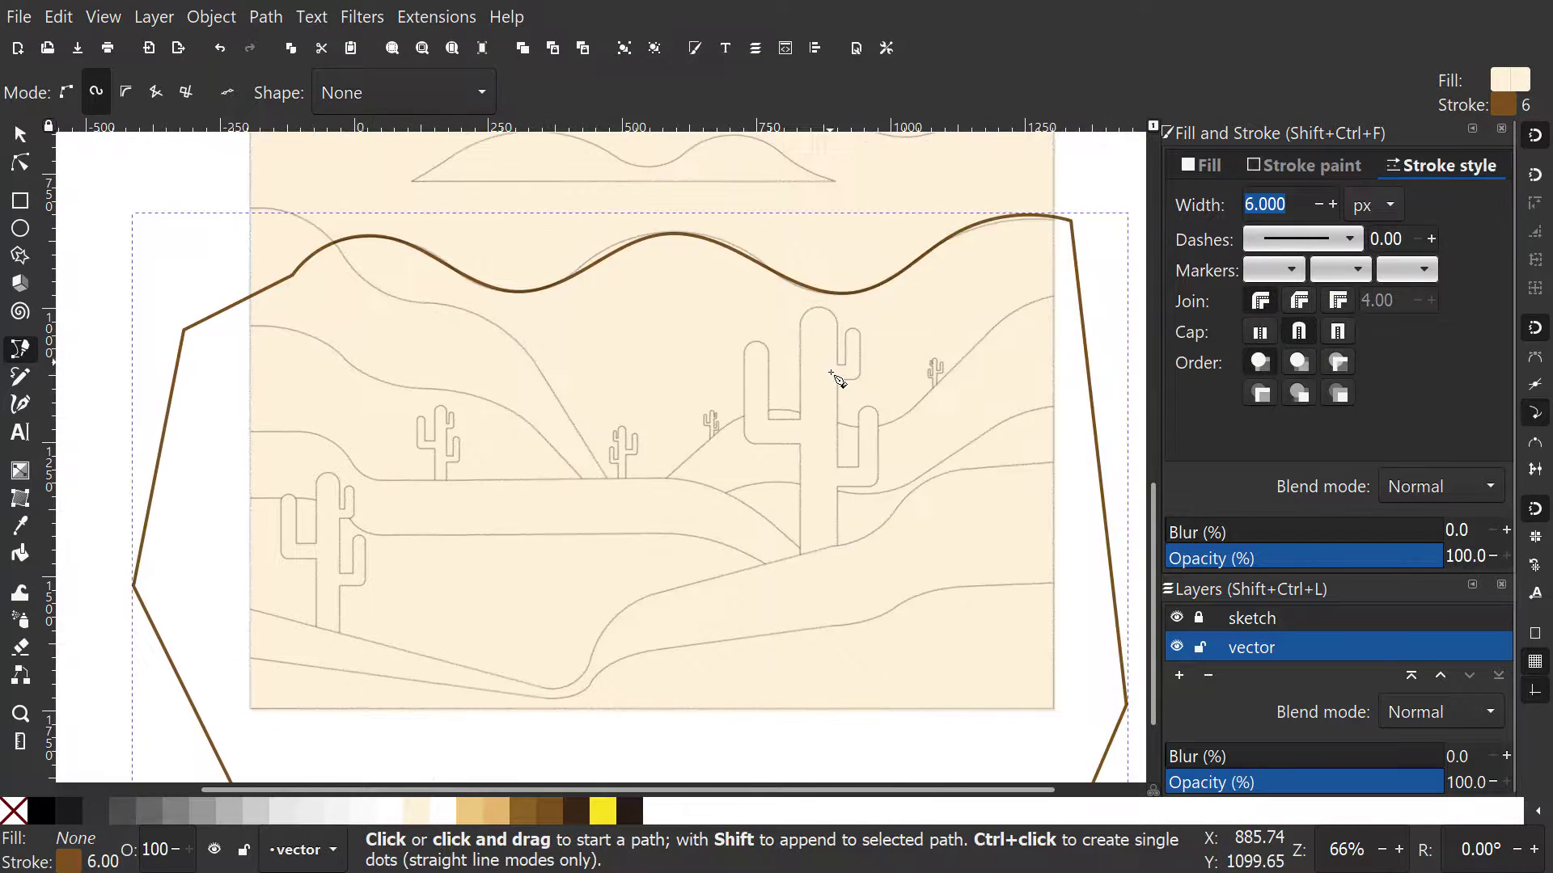
- Duplicate the background square and intersect the copy with the far hill path
key("s")
left_click(784, 486)
key("Home")
left_click(896, 496, "shift")
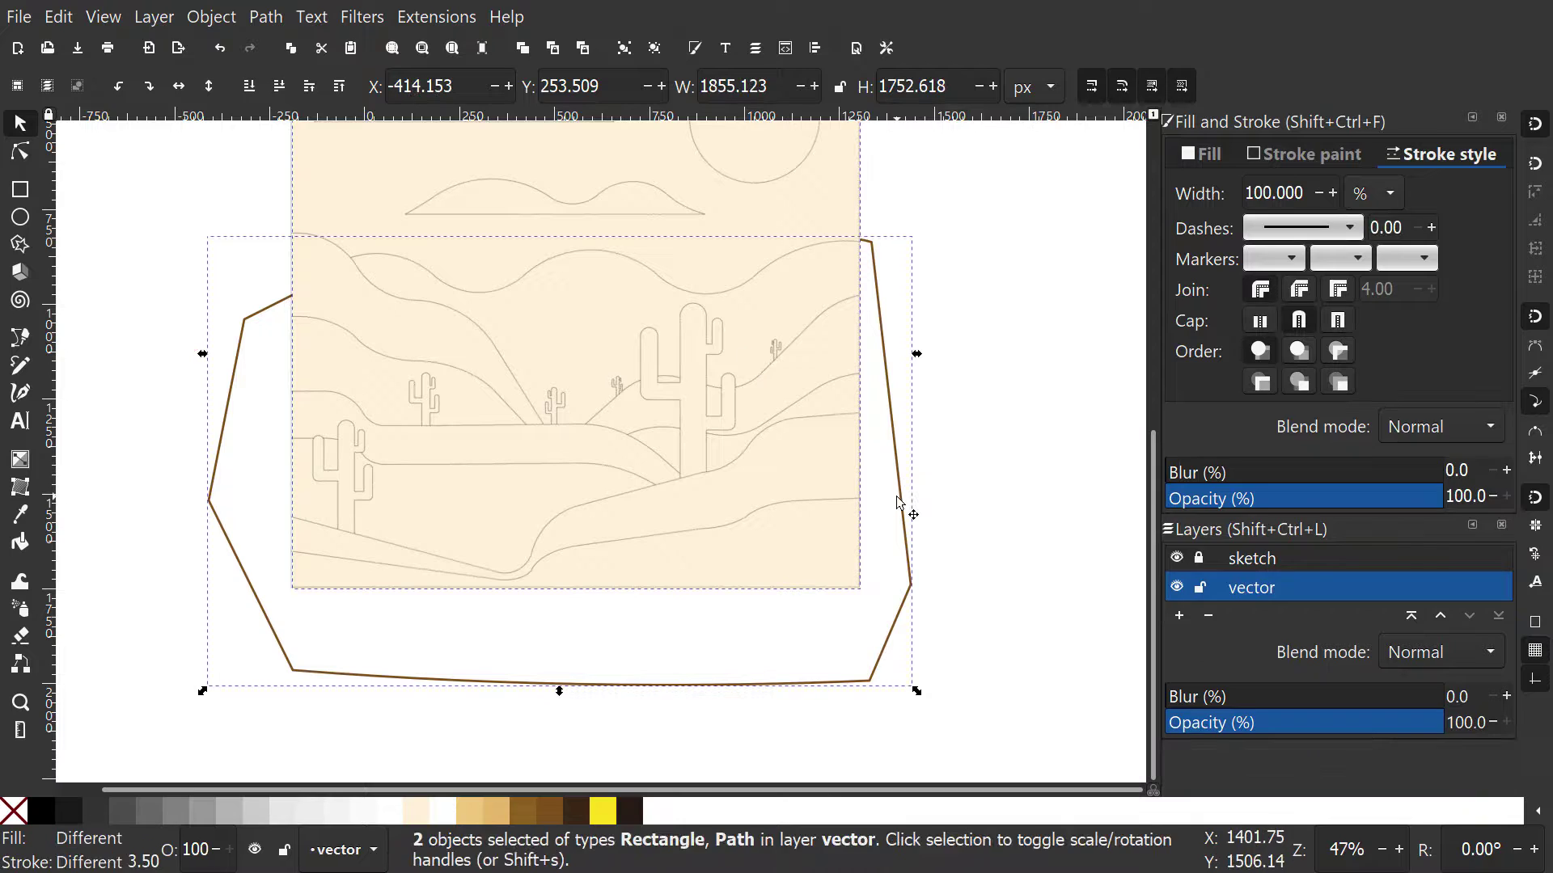
key("ctrl+asterisk")
- Trace the upper left hill with a Spiro path, close it outside the frame and remove its fill
scroll(679, 475, "up", 1)
key("b")
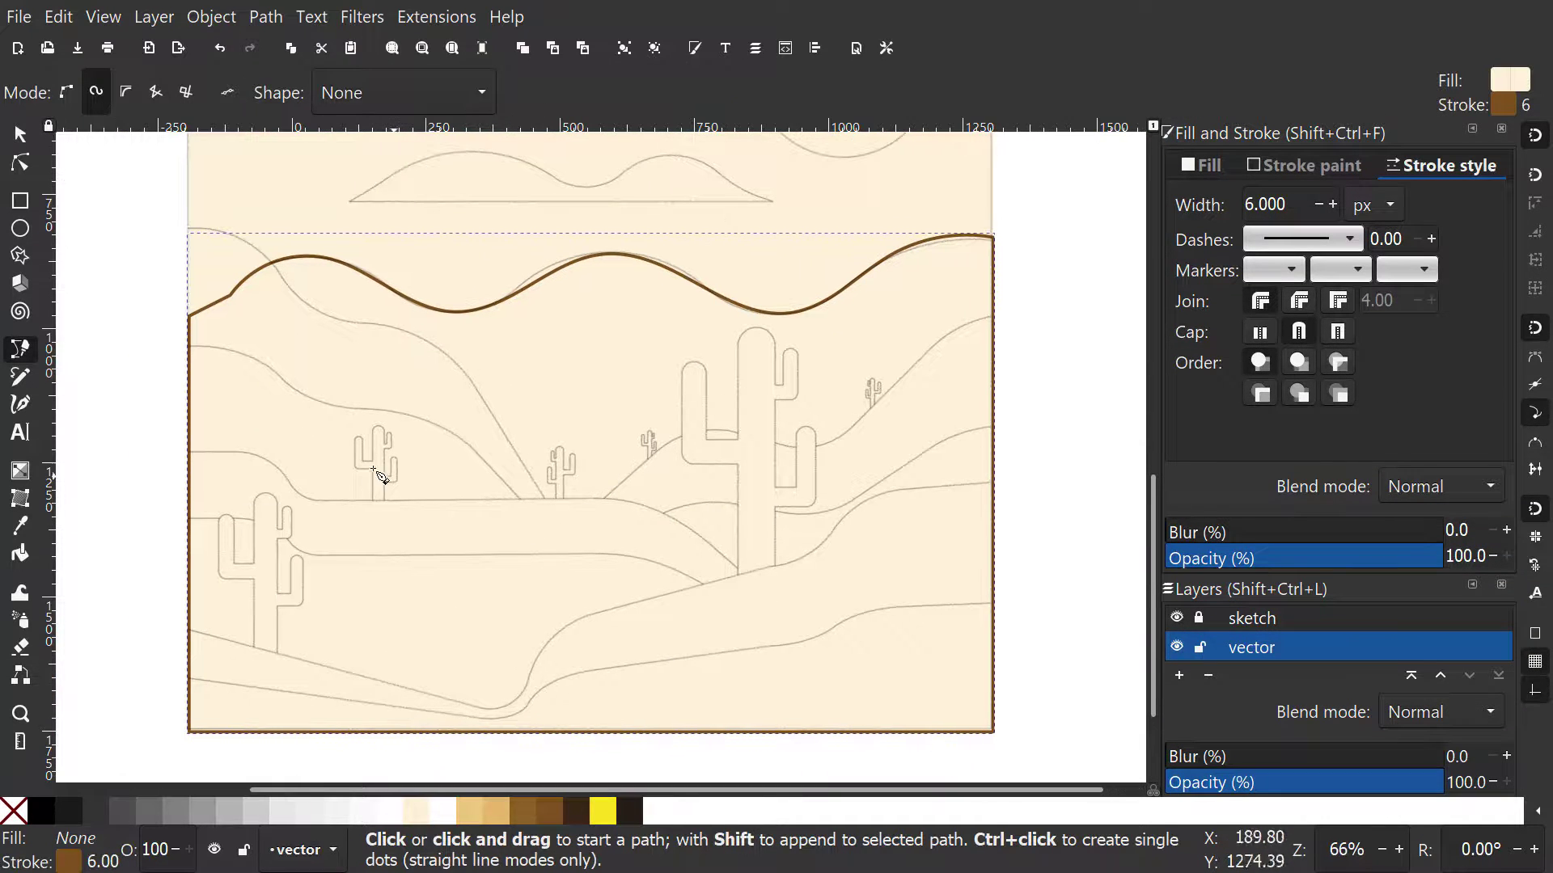
left_click(145, 219)
left_click(193, 197)
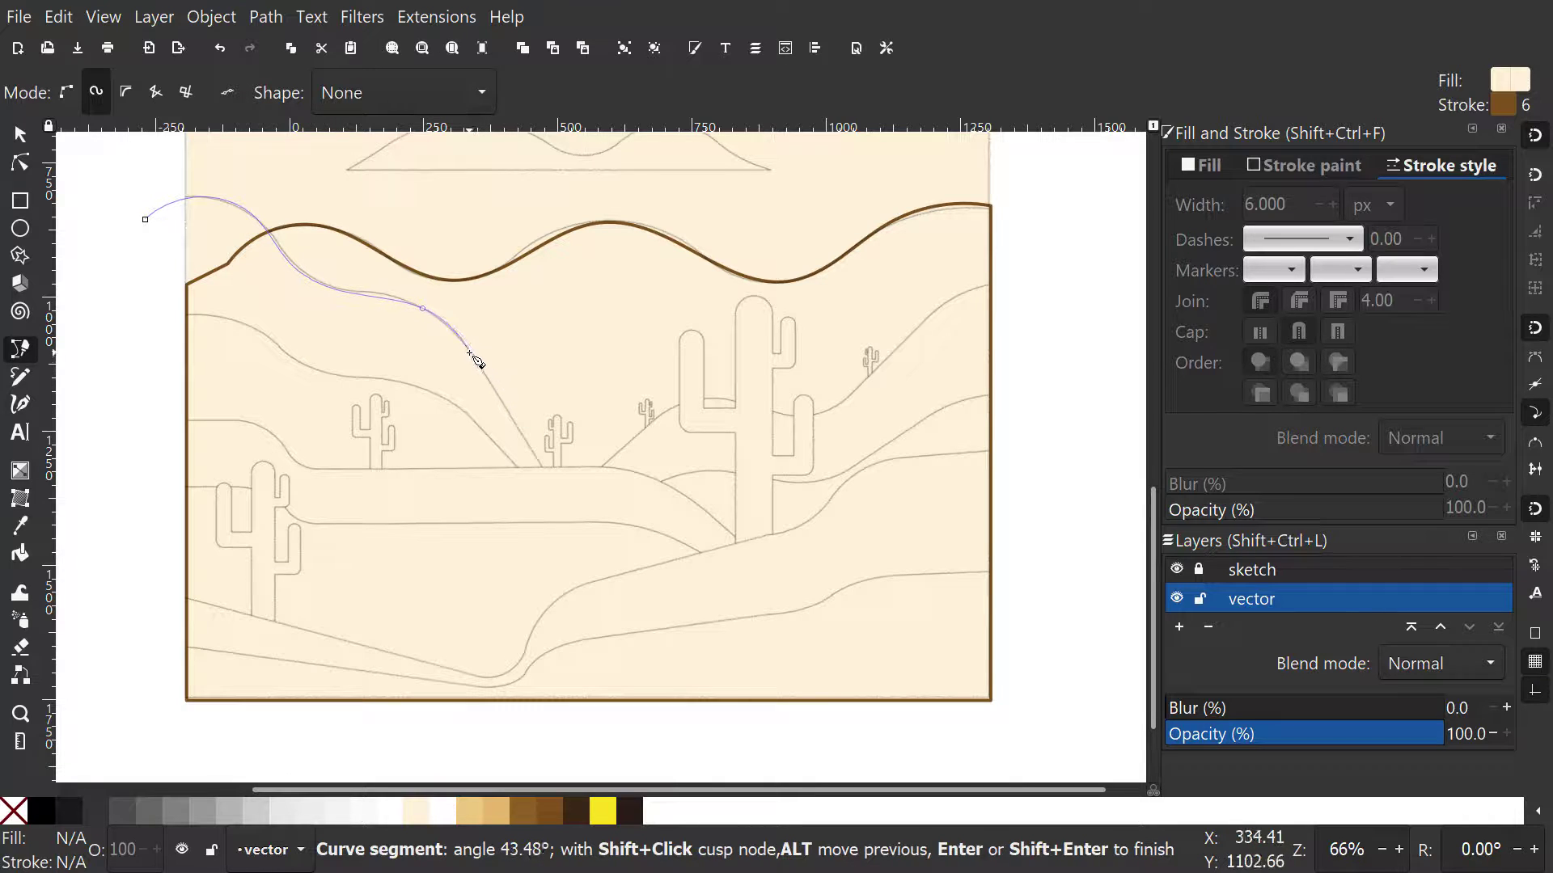
left_click(660, 745)
scroll(660, 745, "down", 1)
left_click(545, 694)
left_click(324, 691)
left_click(286, 546)
left_click(275, 378)
left_click(320, 288)
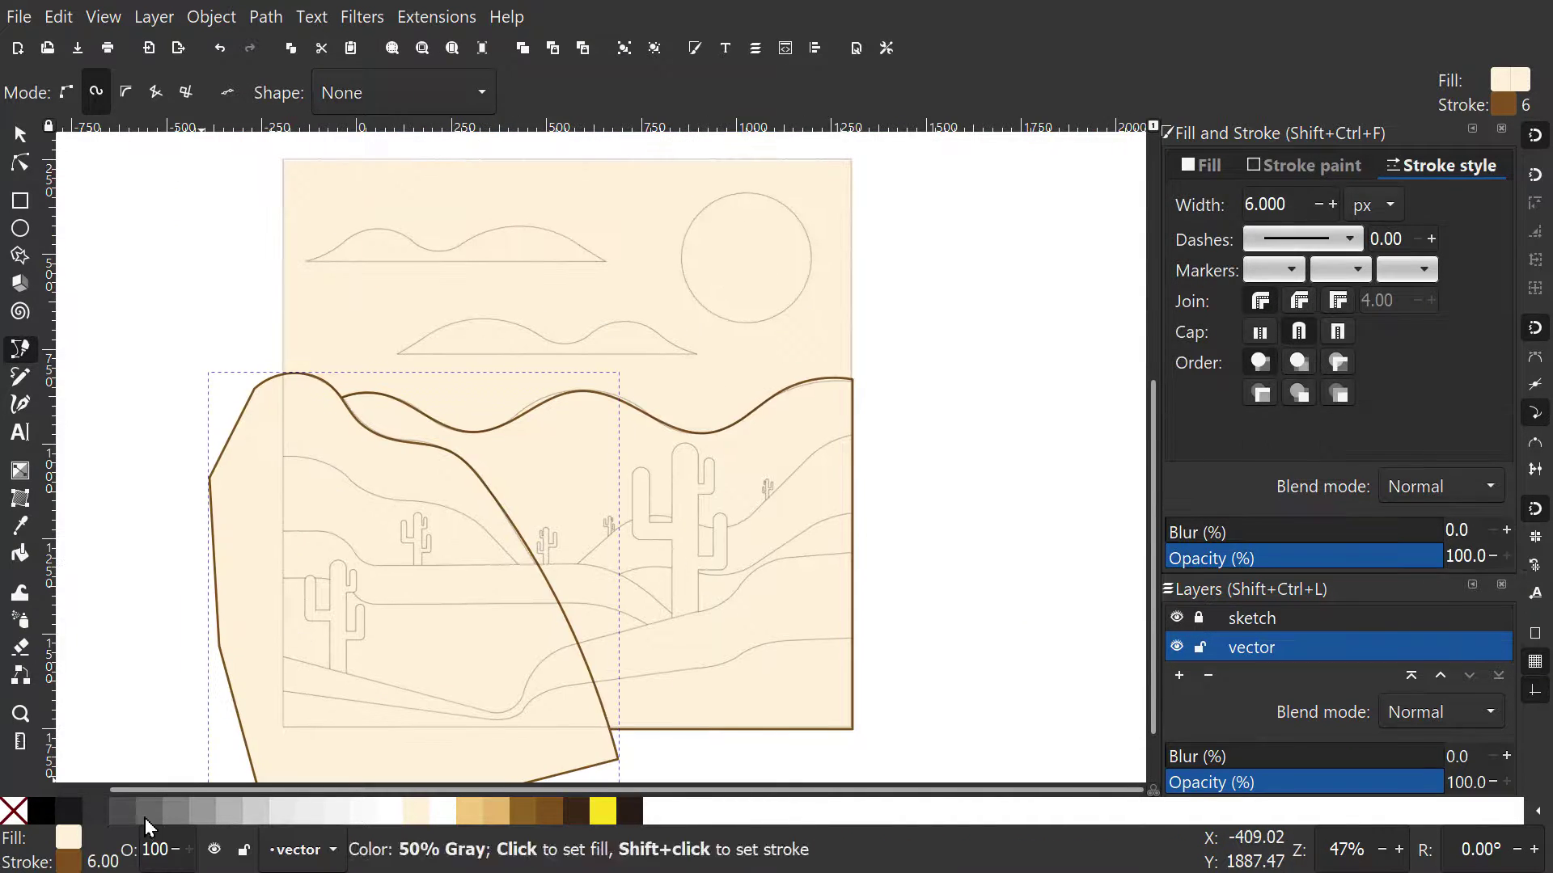
right_click(69, 840)
- Intersect the upper left hill path with a duplicate of the background square
key("s")
left_click(336, 266)
left_click(254, 357, "shift")
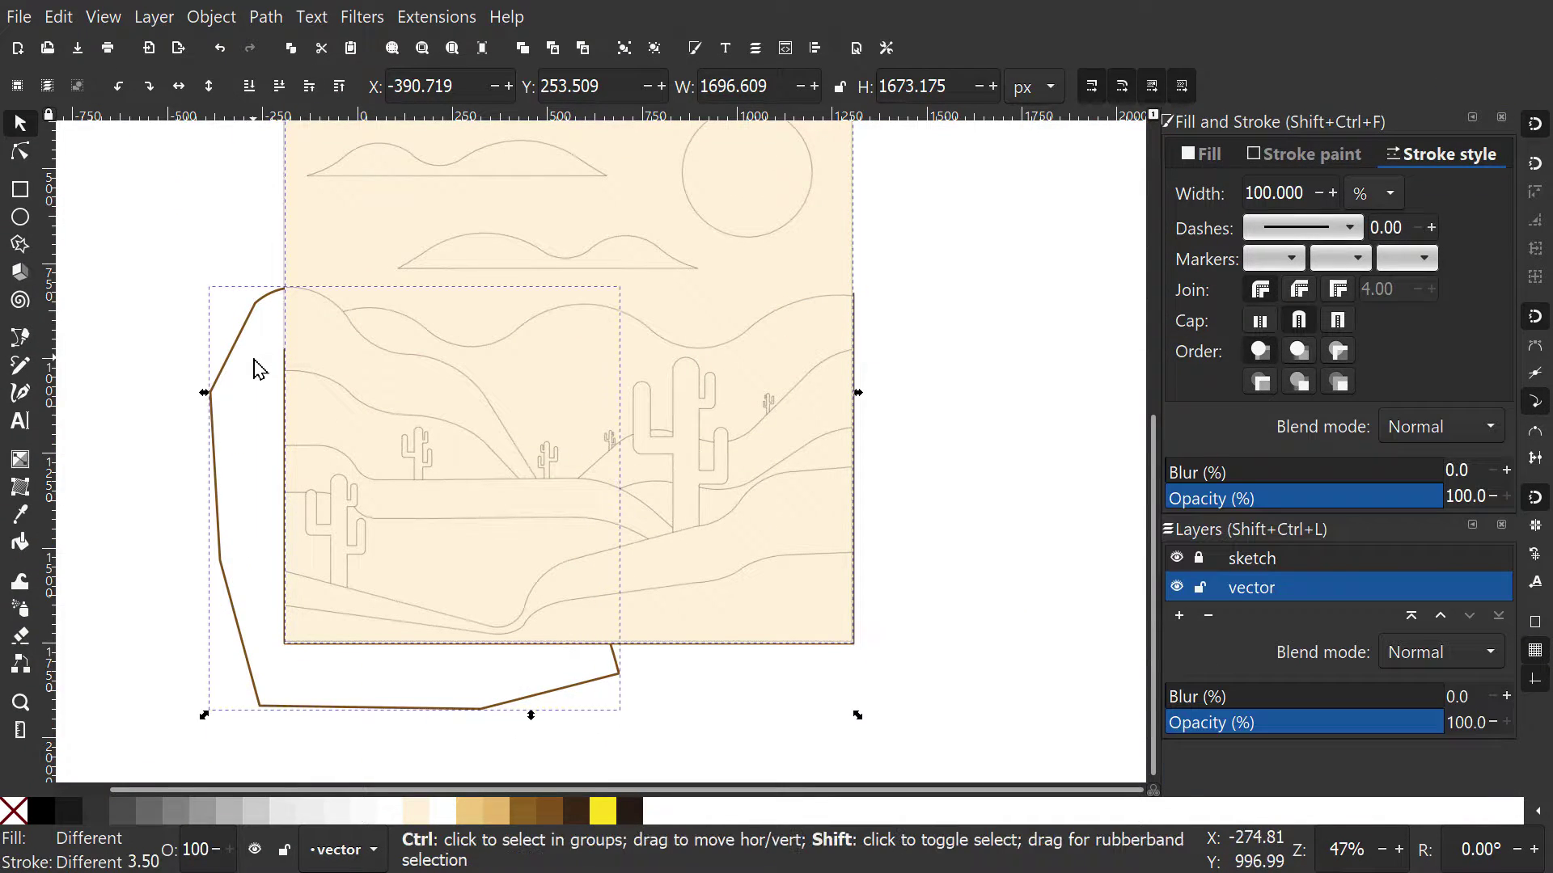
key("ctrl+asterisk")
- Duplicate the upper left hill and subtract the copy from the far hill
key("ctrl+d")
left_click(626, 387, "shift")
key("ctrl+minus")
- Trace the upper right hill behind the large cactus with a Spiro path and close it outside the frame
left_click_drag(635, 596, 534, 551)
key("b")
left_click_drag(769, 418, 828, 369)
left_click(811, 326)
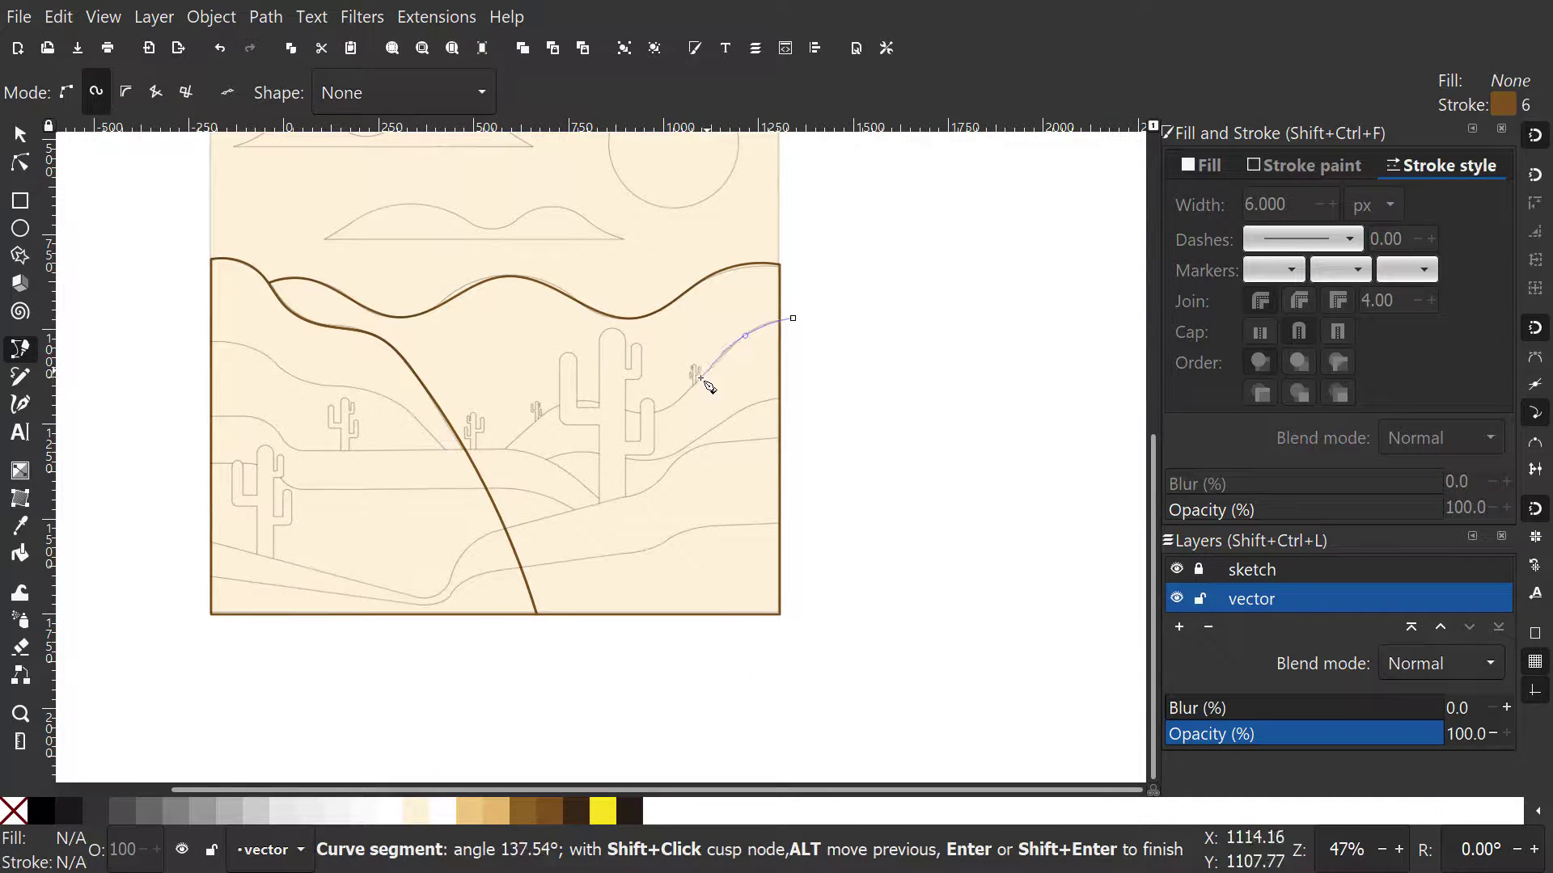
left_click(499, 465, "shift")
left_click(617, 647, "shift")
left_click(768, 698, "shift")
left_click(831, 611, "shift")
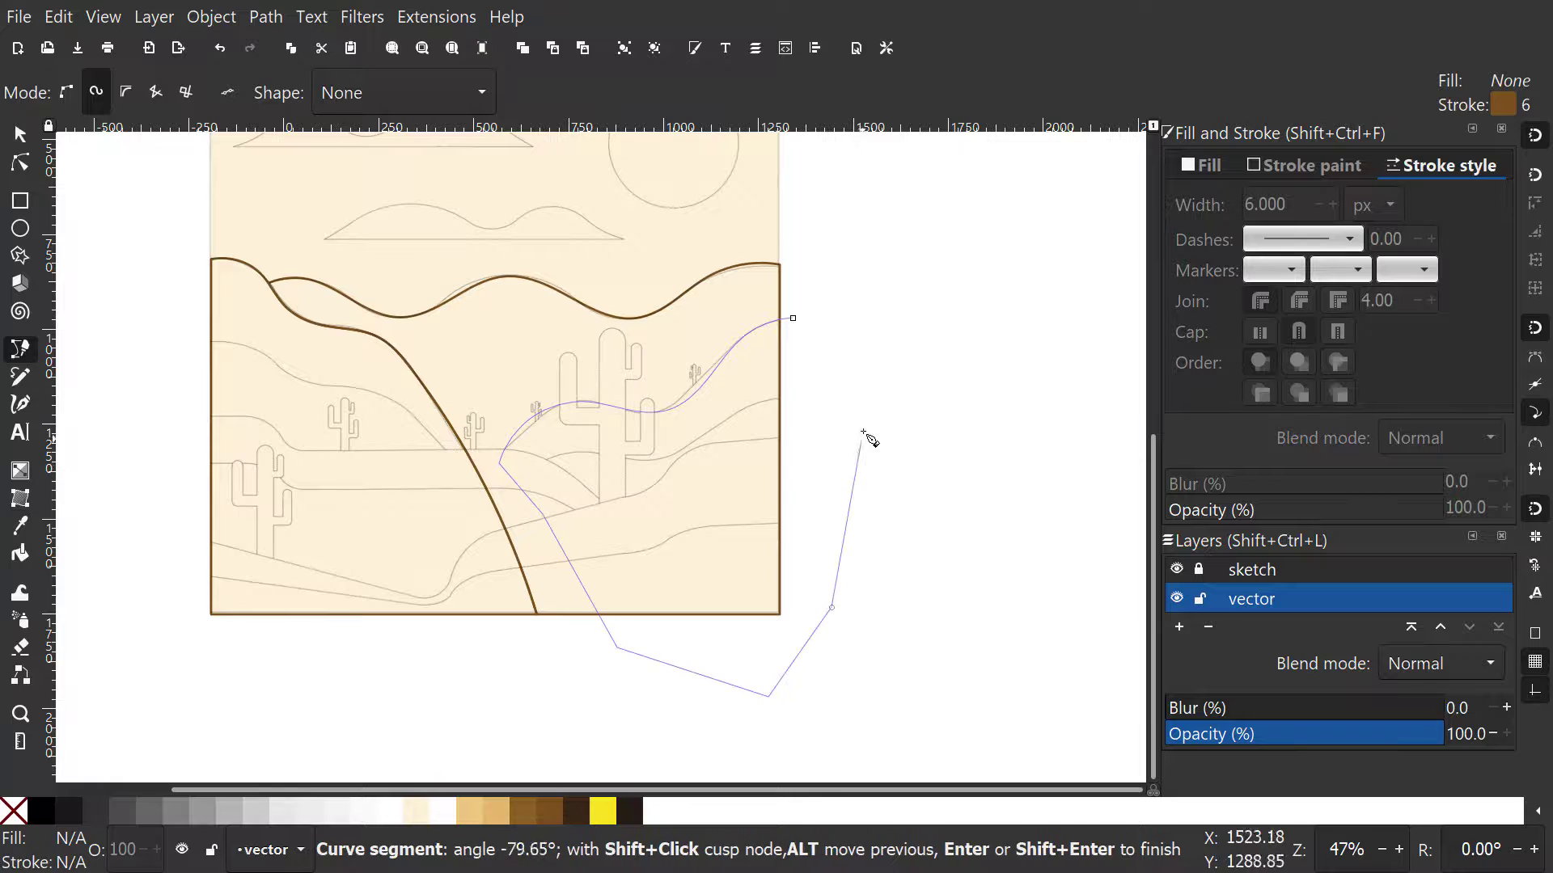
left_click(866, 358, "shift")
left_click(792, 318)
- Duplicate the far hill and intersect the copy with the upper right hill path
key("s")
left_click(721, 277)
key("ctrl+d")
left_click(839, 361, "shift")
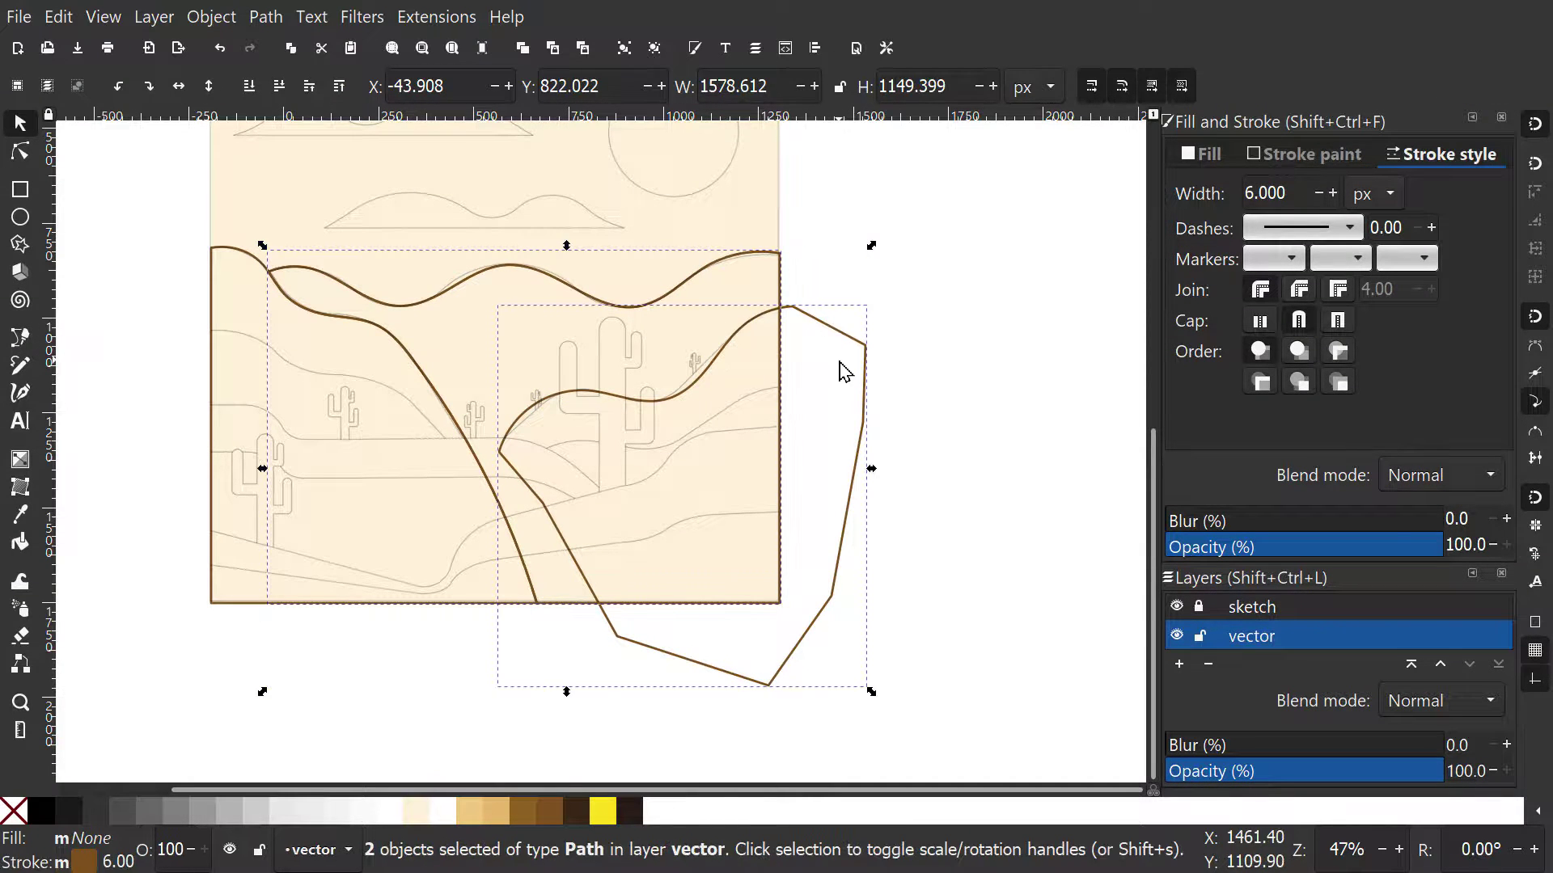
key("ctrl+asterisk")
- Trace the second left hill below the upper one with a Spiro path, closing it outside the frame
left_click_drag(814, 450, 845, 379)
key("b")
left_click(205, 272)
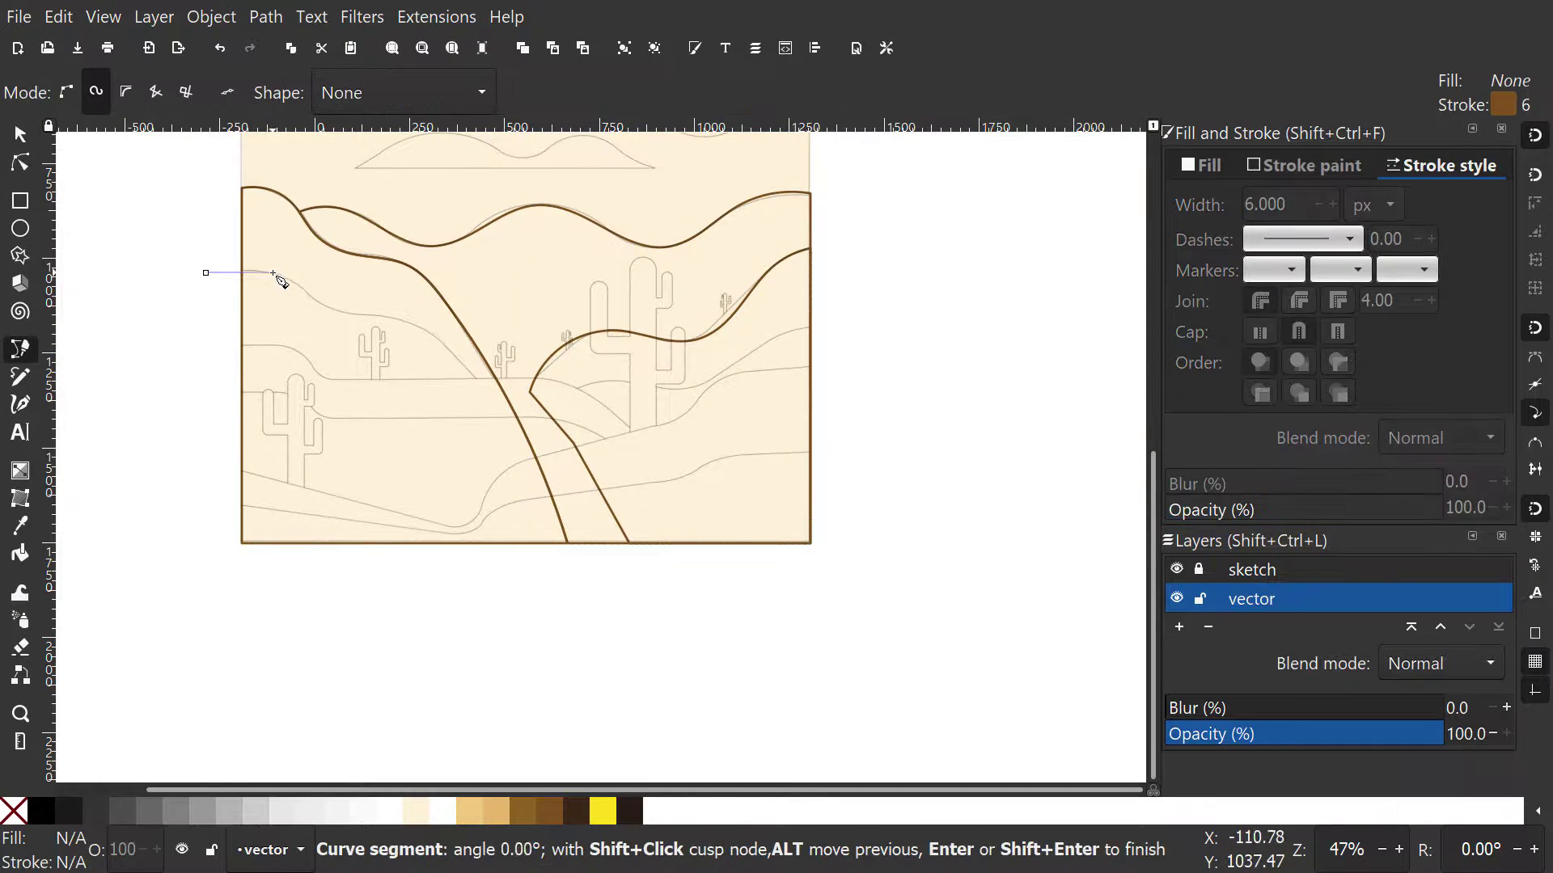
left_click(205, 272)
- Duplicate the upper left hill and intersect the copy with the second left hill path
key("s")
left_click(302, 209)
key("ctrl+d")
left_click(354, 304, "shift")
key("ctrl+asterisk")
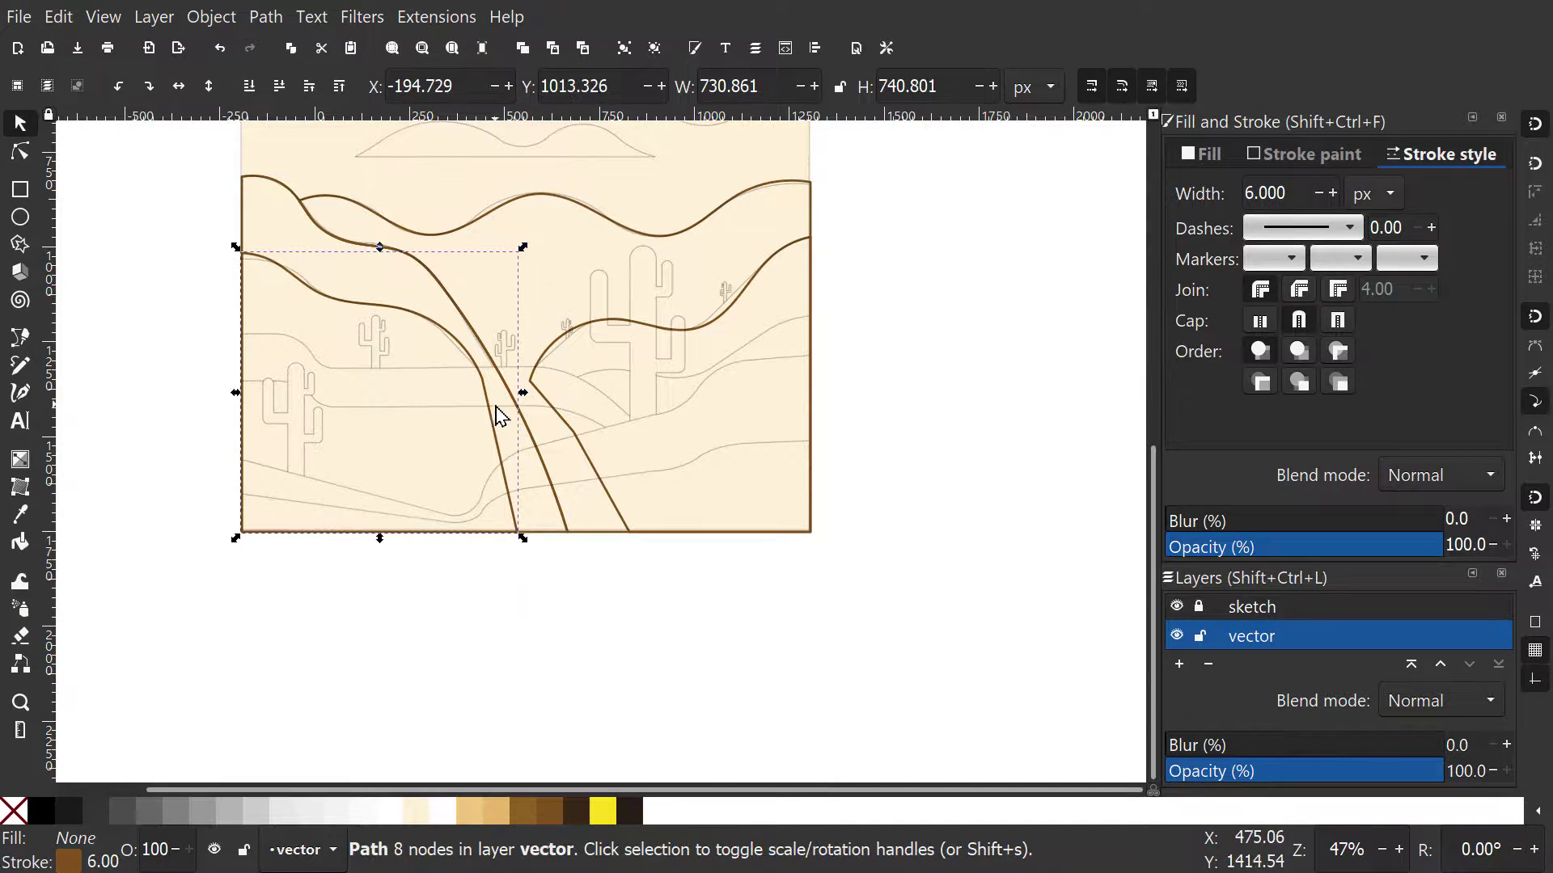
- Trace the flat middle ground from the left edge to its slope below the large cactus, closing the path outside the frame
key("b")
left_click(189, 352)
scroll(243, 358, "up", 1, "ctrl")
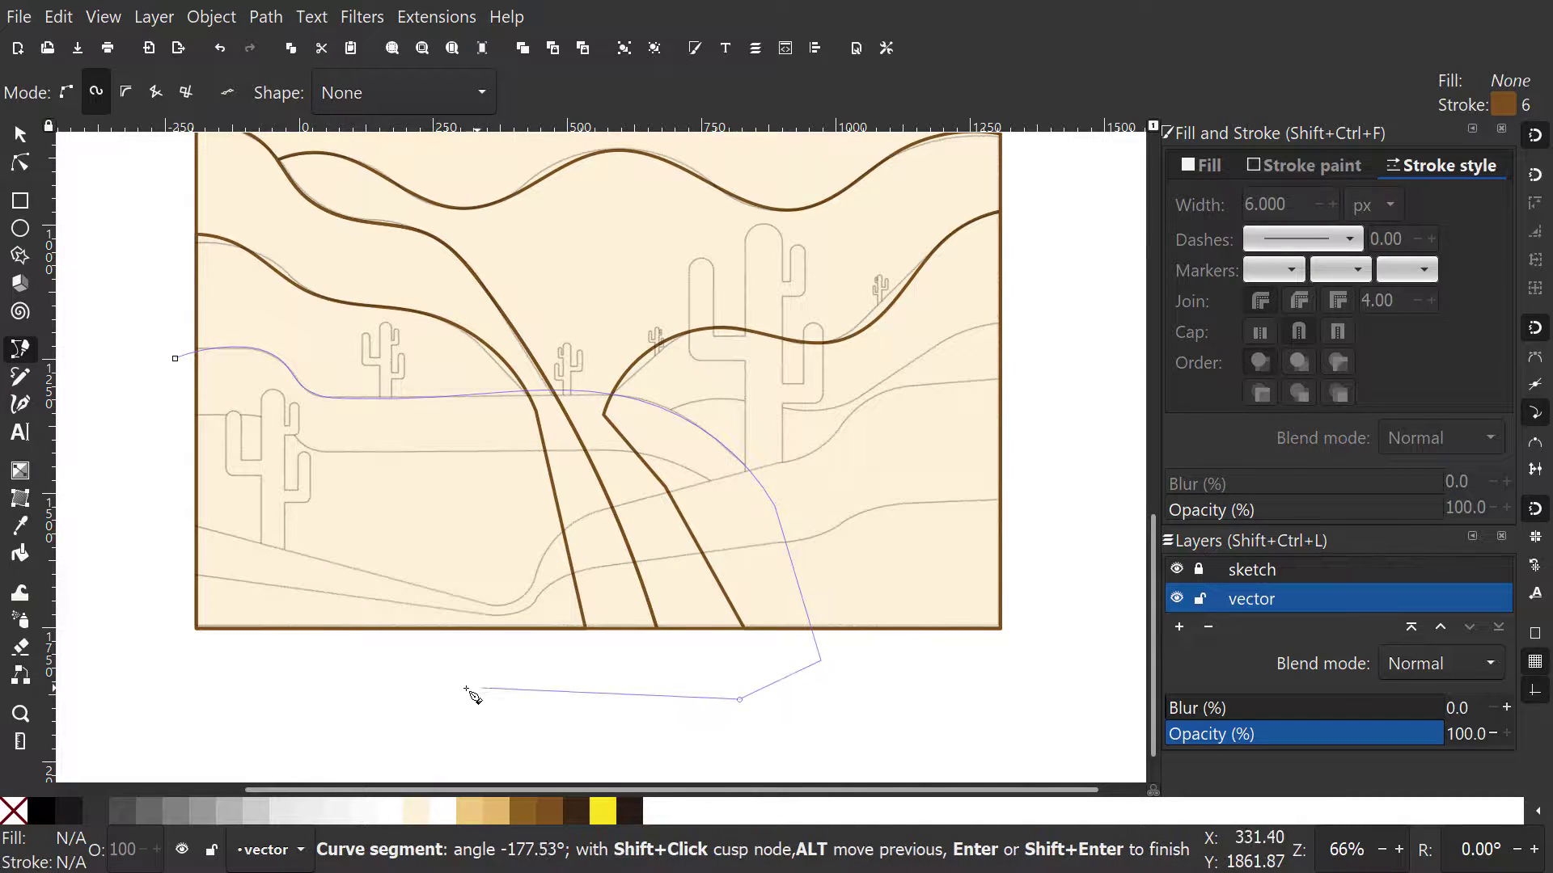
left_click(174, 359)
- Duplicate the background square and intersect the copy with the middle ground path
key("s")
left_click(241, 301)
key("ctrl+d")
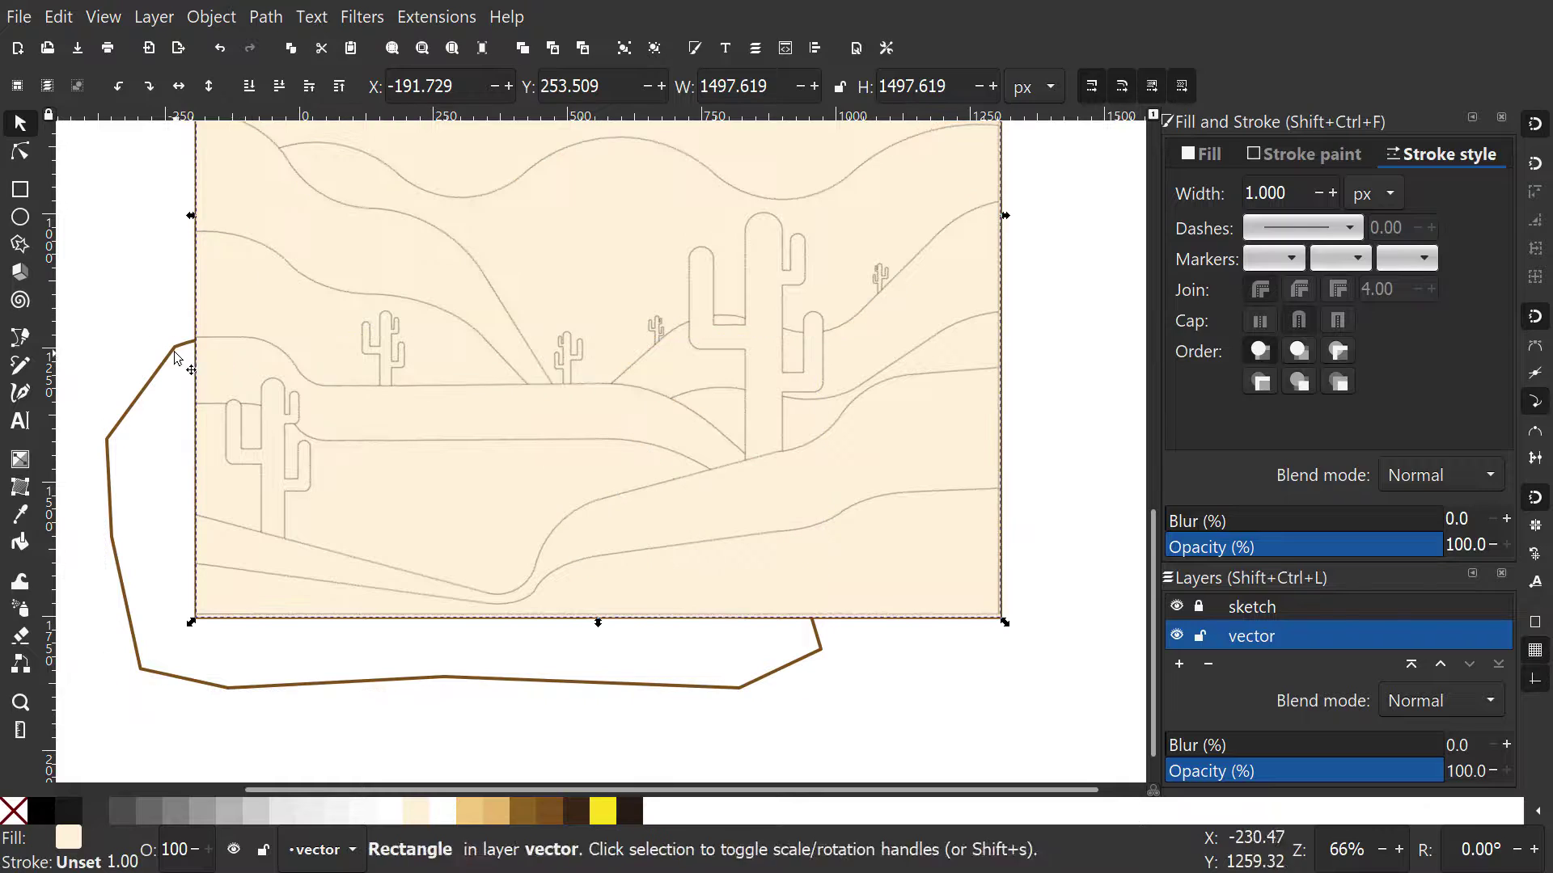
left_click(176, 352, "shift")
key("ctrl+asterisk")
- Trim the two left hills along the middle ground by subtracting duplicates of the middle ground shape
left_click_drag(184, 402, 154, 417)
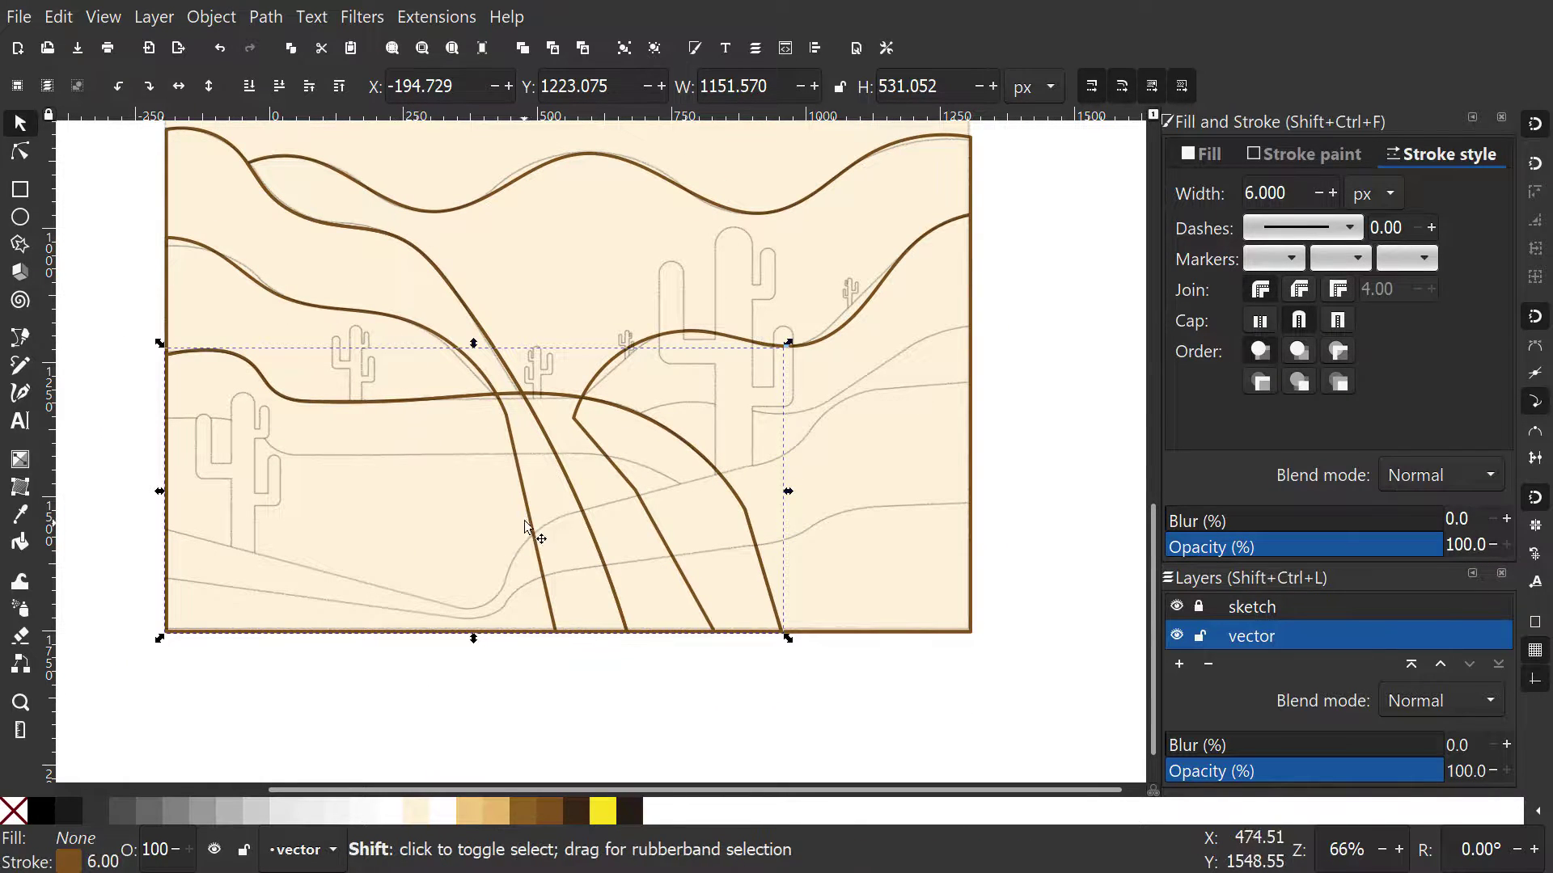
left_click(534, 553, "shift")
key("ctrl+minus")
left_click(551, 404)
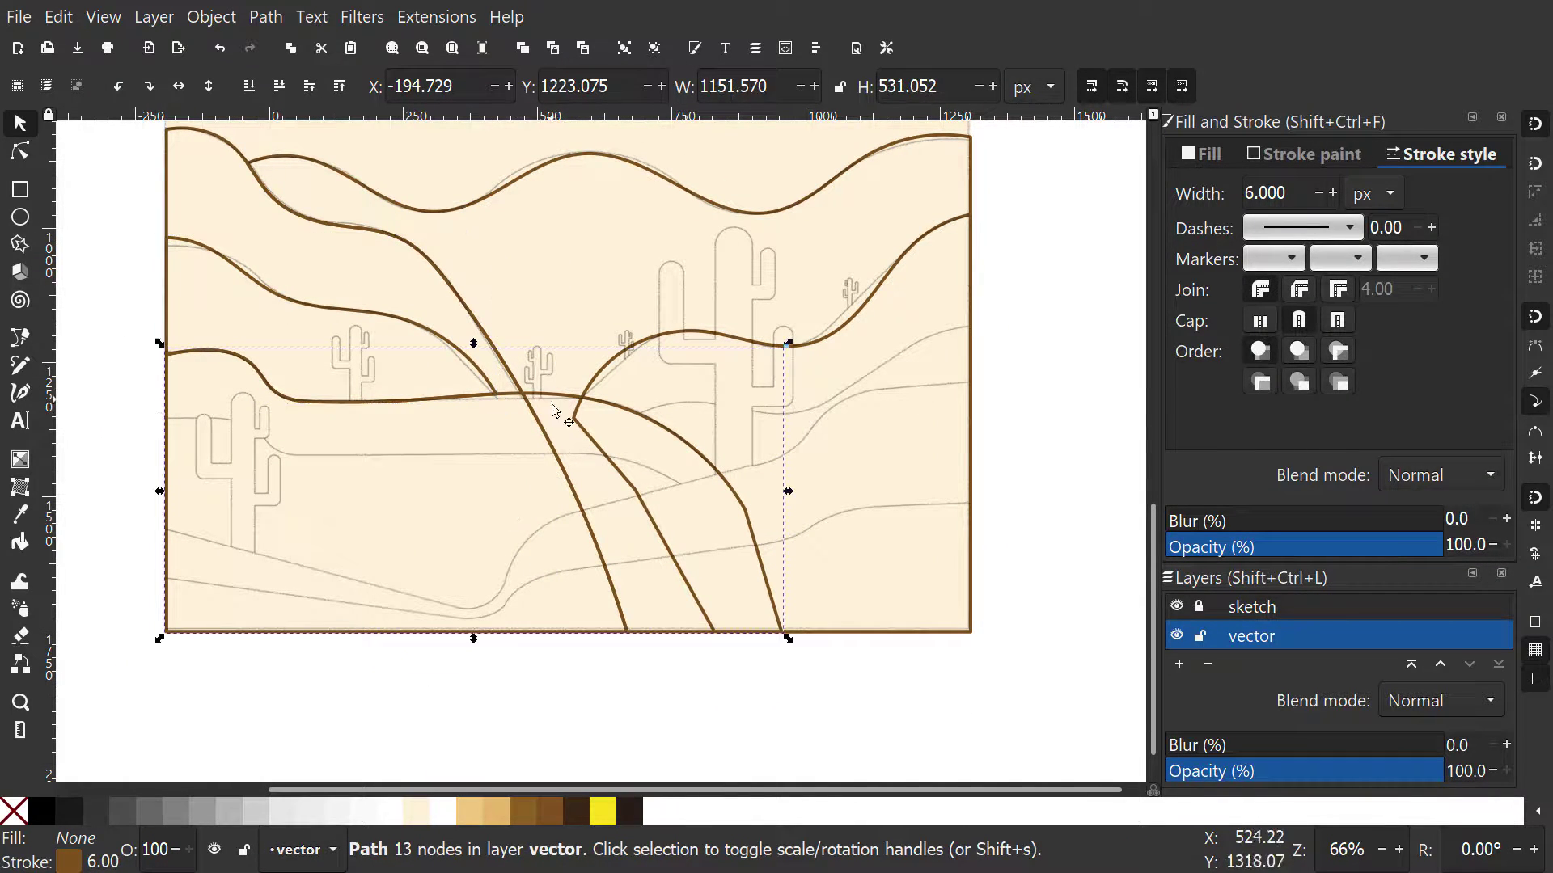
left_click(561, 461, "shift")
key("ctrl+minus")
left_click_drag(474, 394, 385, 461)
key("ctrl+z")
key("ctrl+z")
- Subtract duplicates of the middle ground shape from the far hill and the upper right hill
left_click_drag(558, 406, 555, 436)
left_click(552, 427)
key("ctrl+d")
left_click(558, 498, "shift")
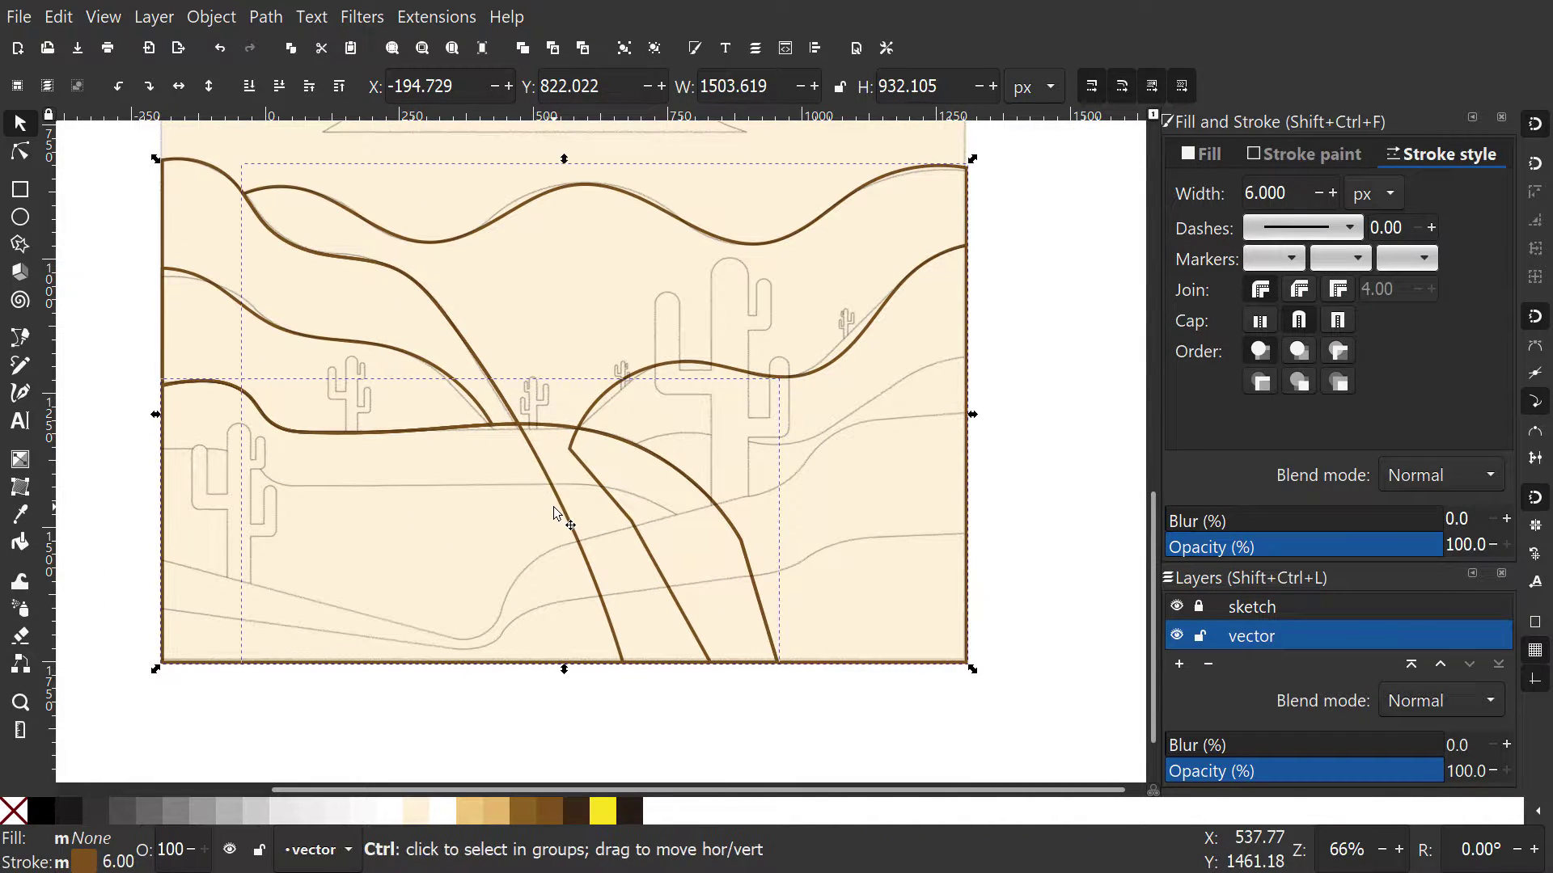
key("ctrl+minus")
left_click(737, 435, "shift")
key("ctrl+minus")
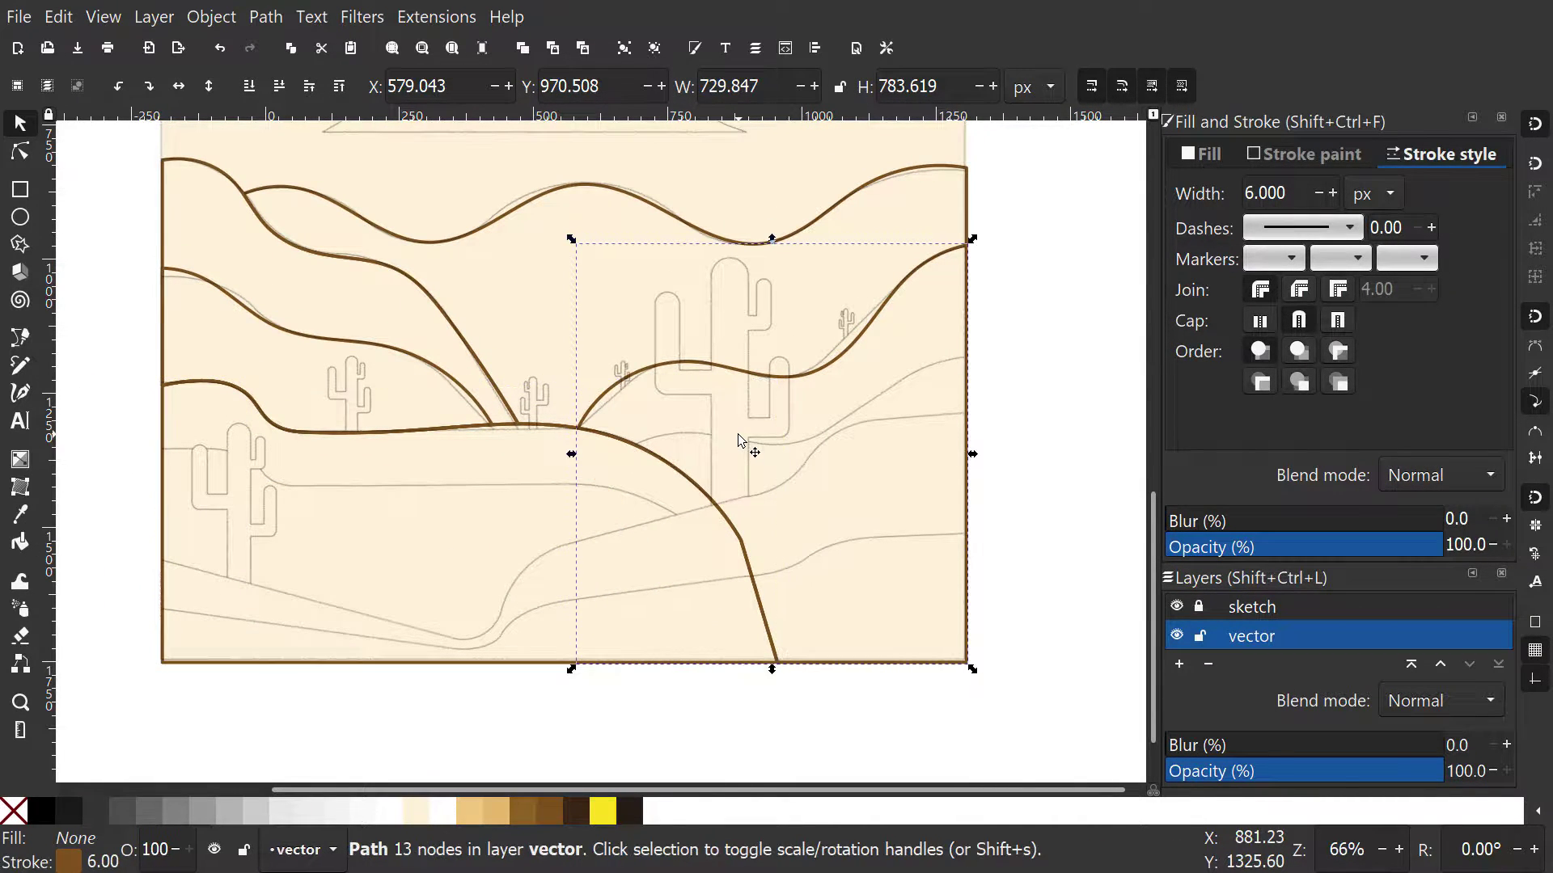
- Trace the lower right hill with a Spiro path and close it outside the frame
left_click_drag(784, 594, 689, 583)
key("b")
left_click(890, 335)
left_click(802, 351)
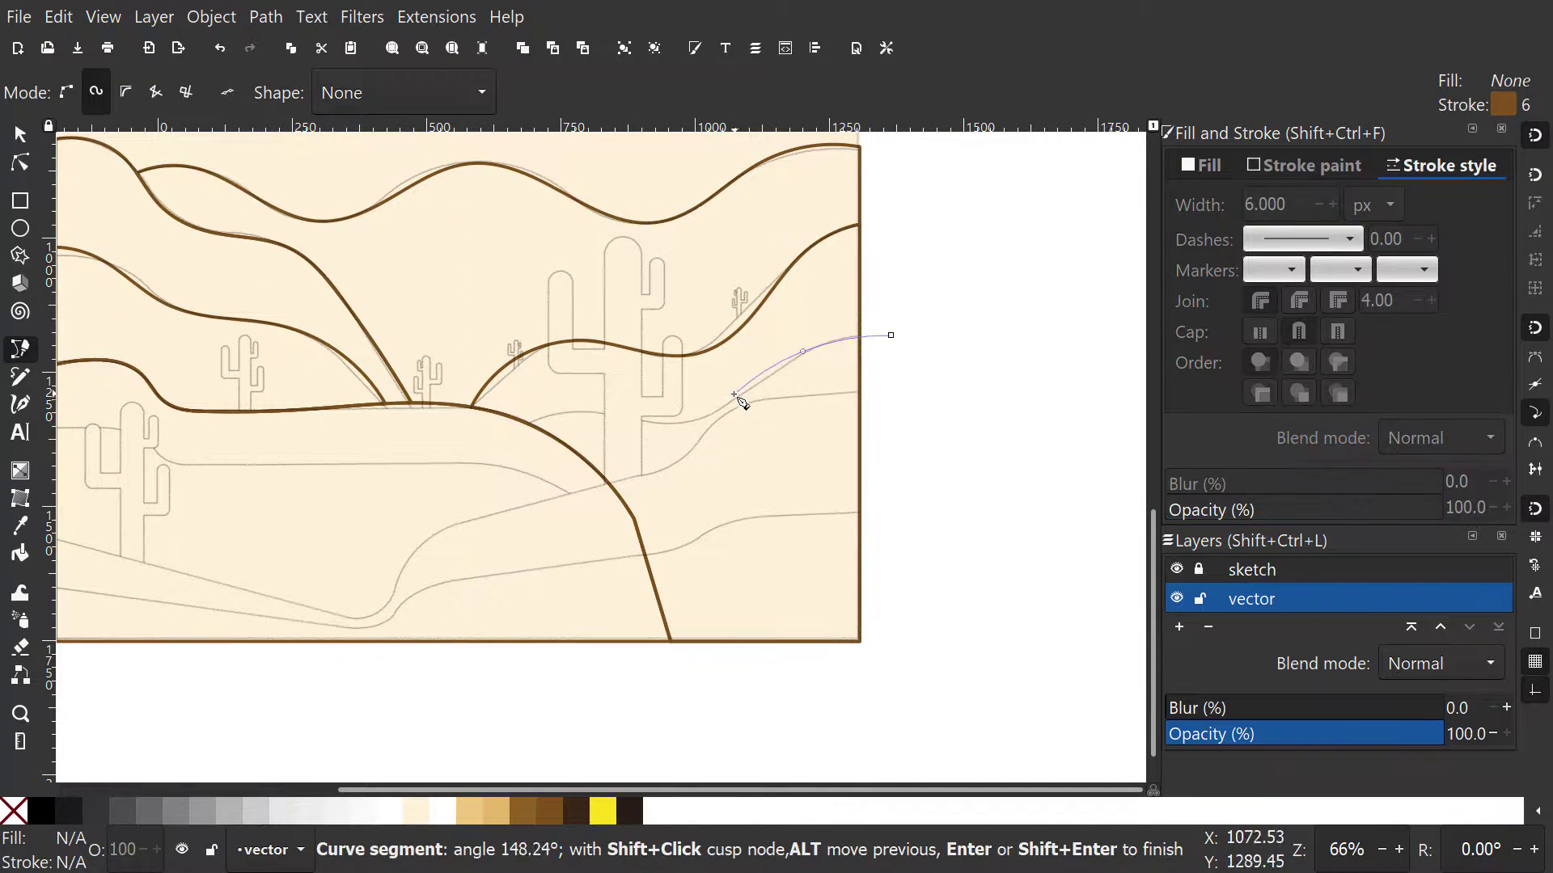
left_click(825, 766)
left_click(981, 599)
left_click(971, 420)
left_click(890, 335)
- Duplicate the background square and intersect the copy with the lower right hill path
key("s")
left_click(789, 469)
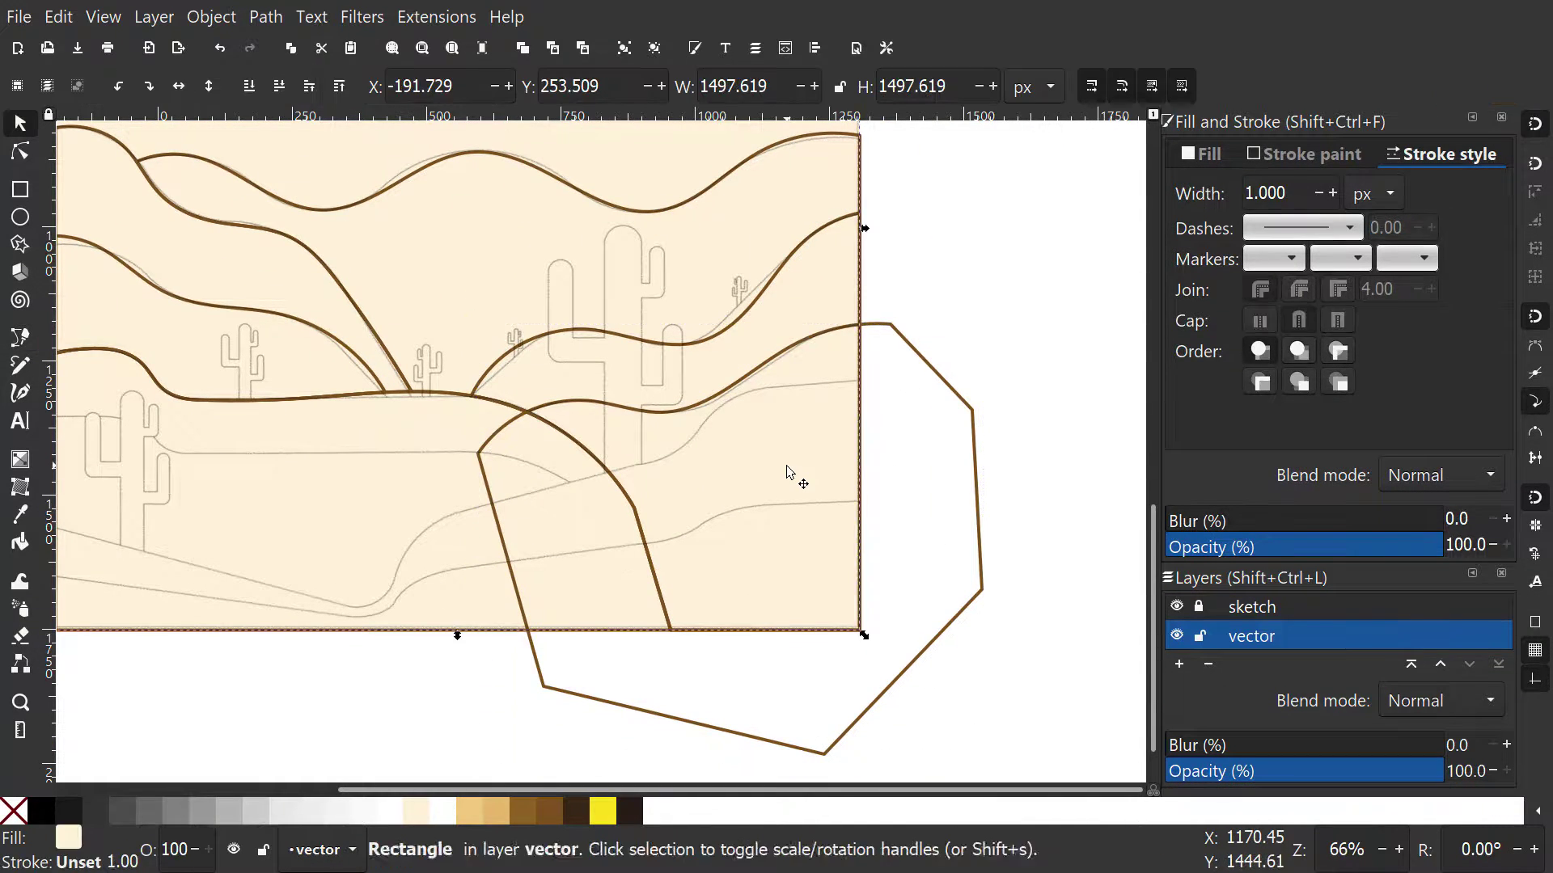
key("ctrl+d")
left_click(933, 371, "shift")
- Duplicate the middle ground shape and subtract the copy from the lower right hill
left_click(623, 489)
key("ctrl+d")
left_click(760, 374, "shift")
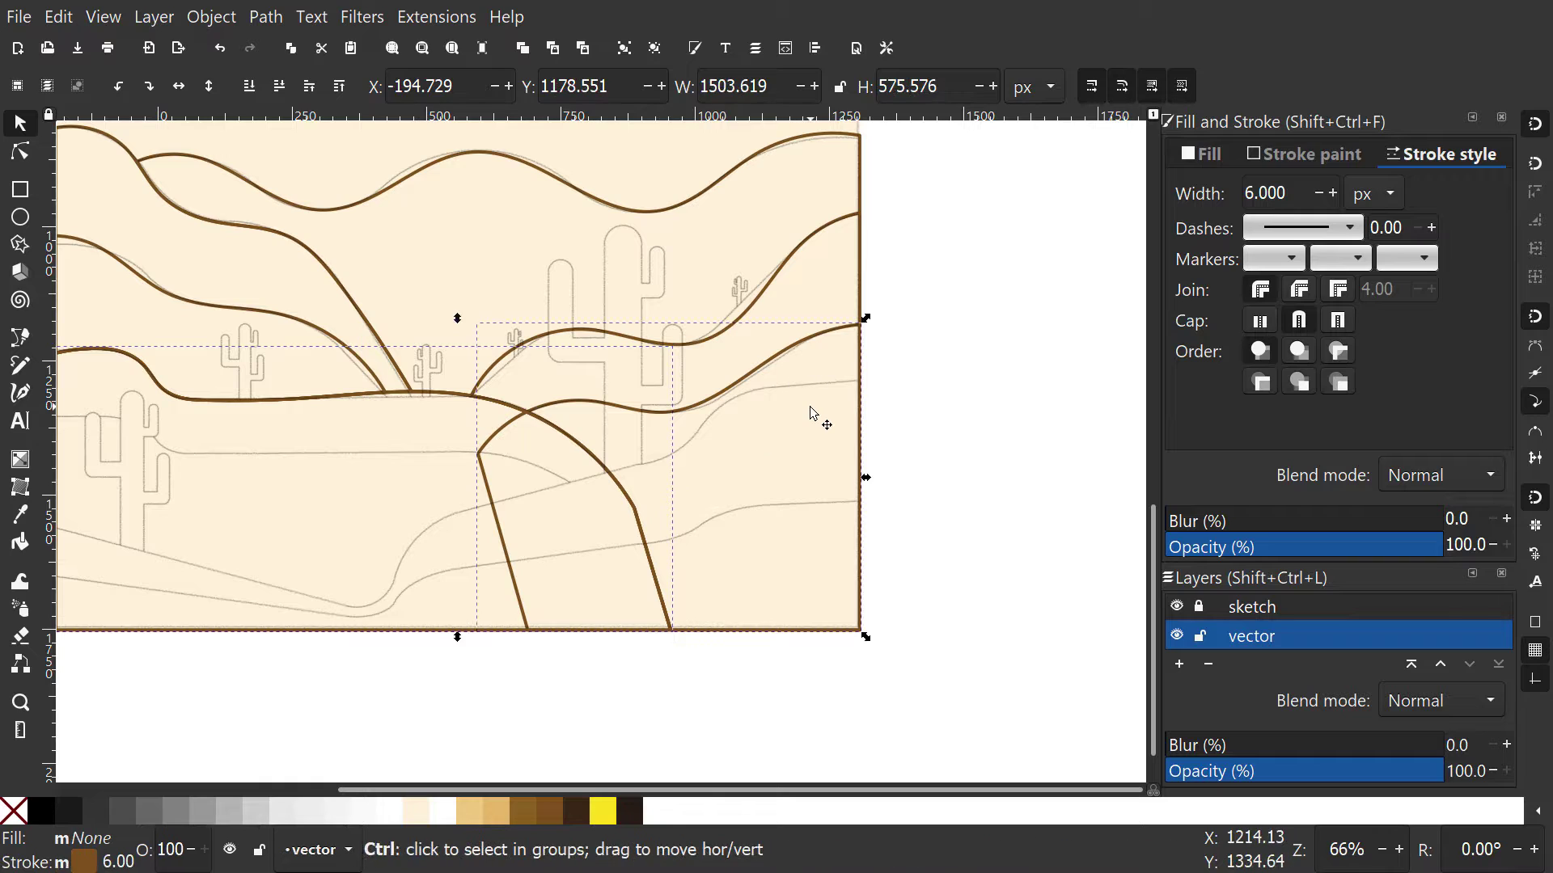
key("ctrl+minus")
- Trace the lower ground ridge running from the left cactus toward the large cactus, closing the path outside the frame
left_click_drag(673, 537, 825, 513)
key("b")
left_click(145, 421)
left_click(234, 410)
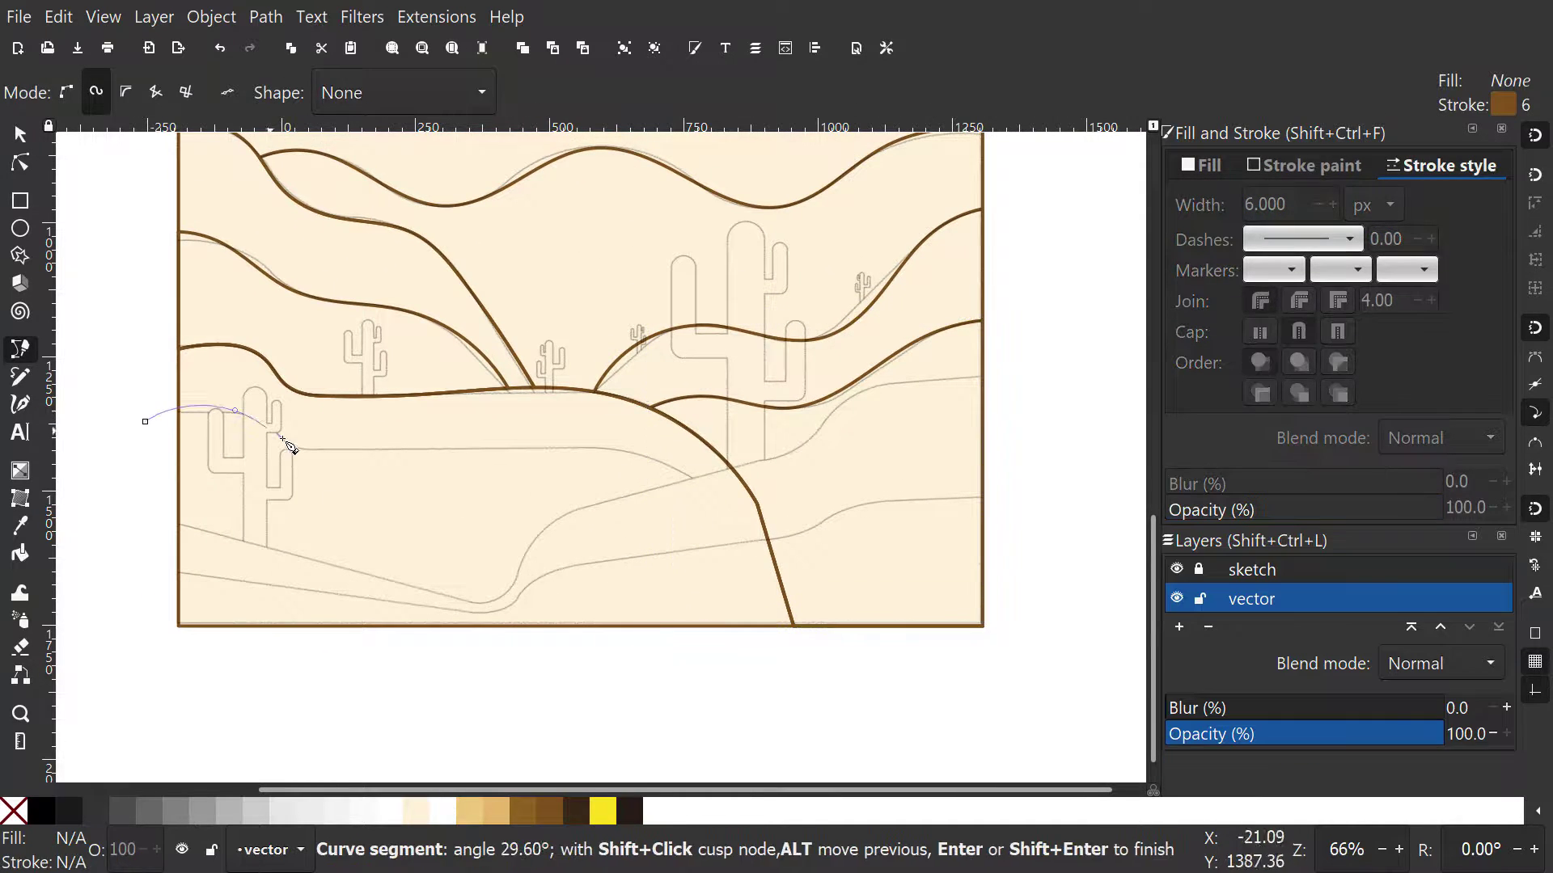
left_click(125, 561)
left_click(145, 421)
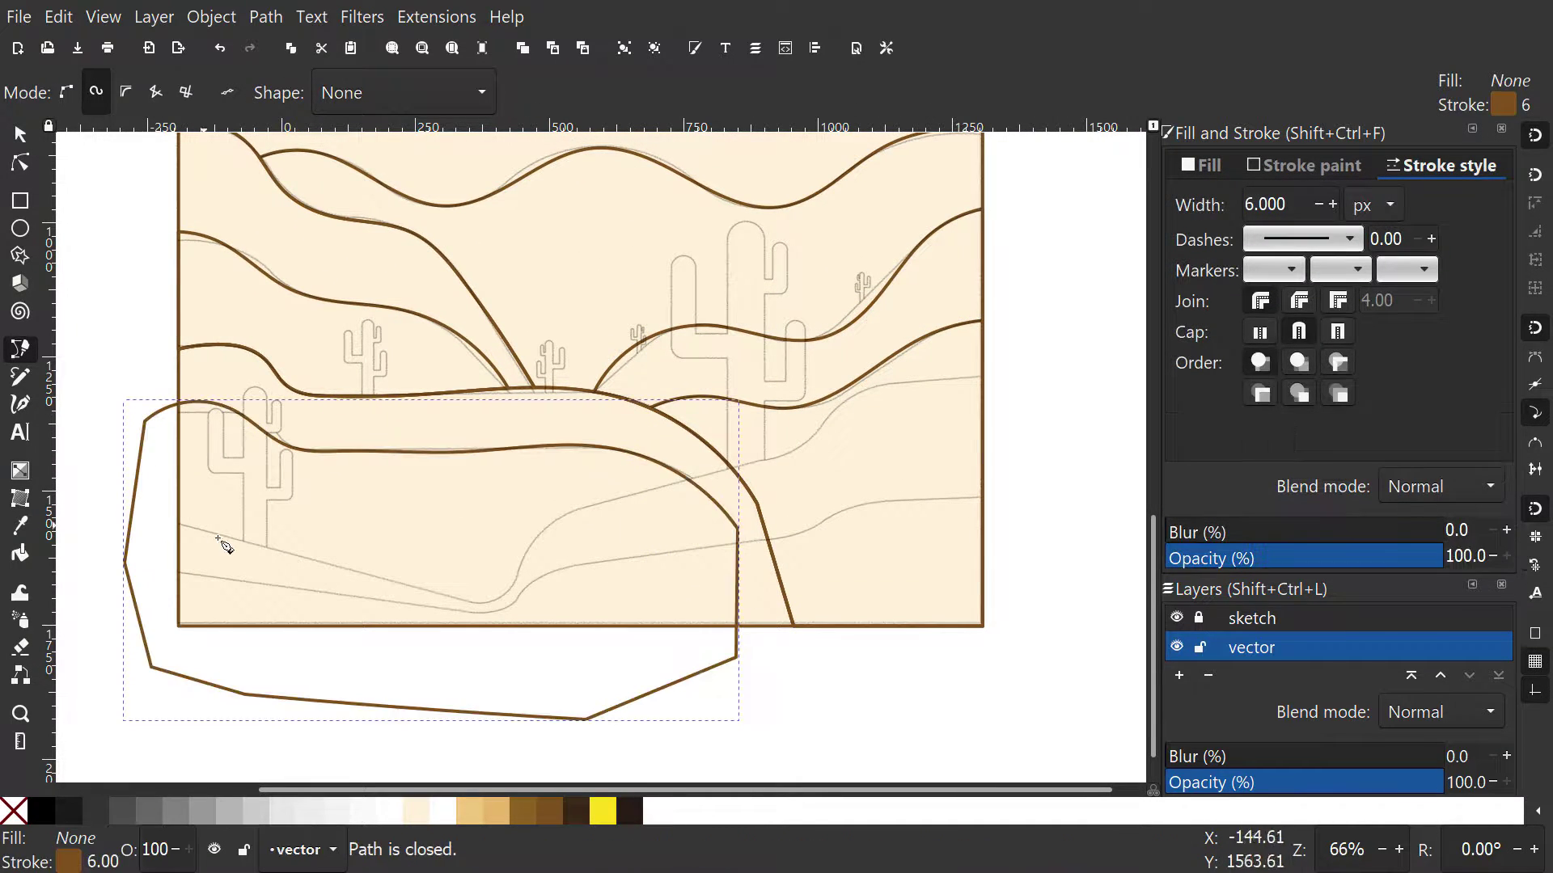
- Duplicate the background square and intersect the copy with the lower ground ridge path
key("s")
left_click(370, 543)
key("ctrl+d")
left_click(143, 442, "shift")
key("ctrl+asterisk")
scroll(604, 589, "right", 3)
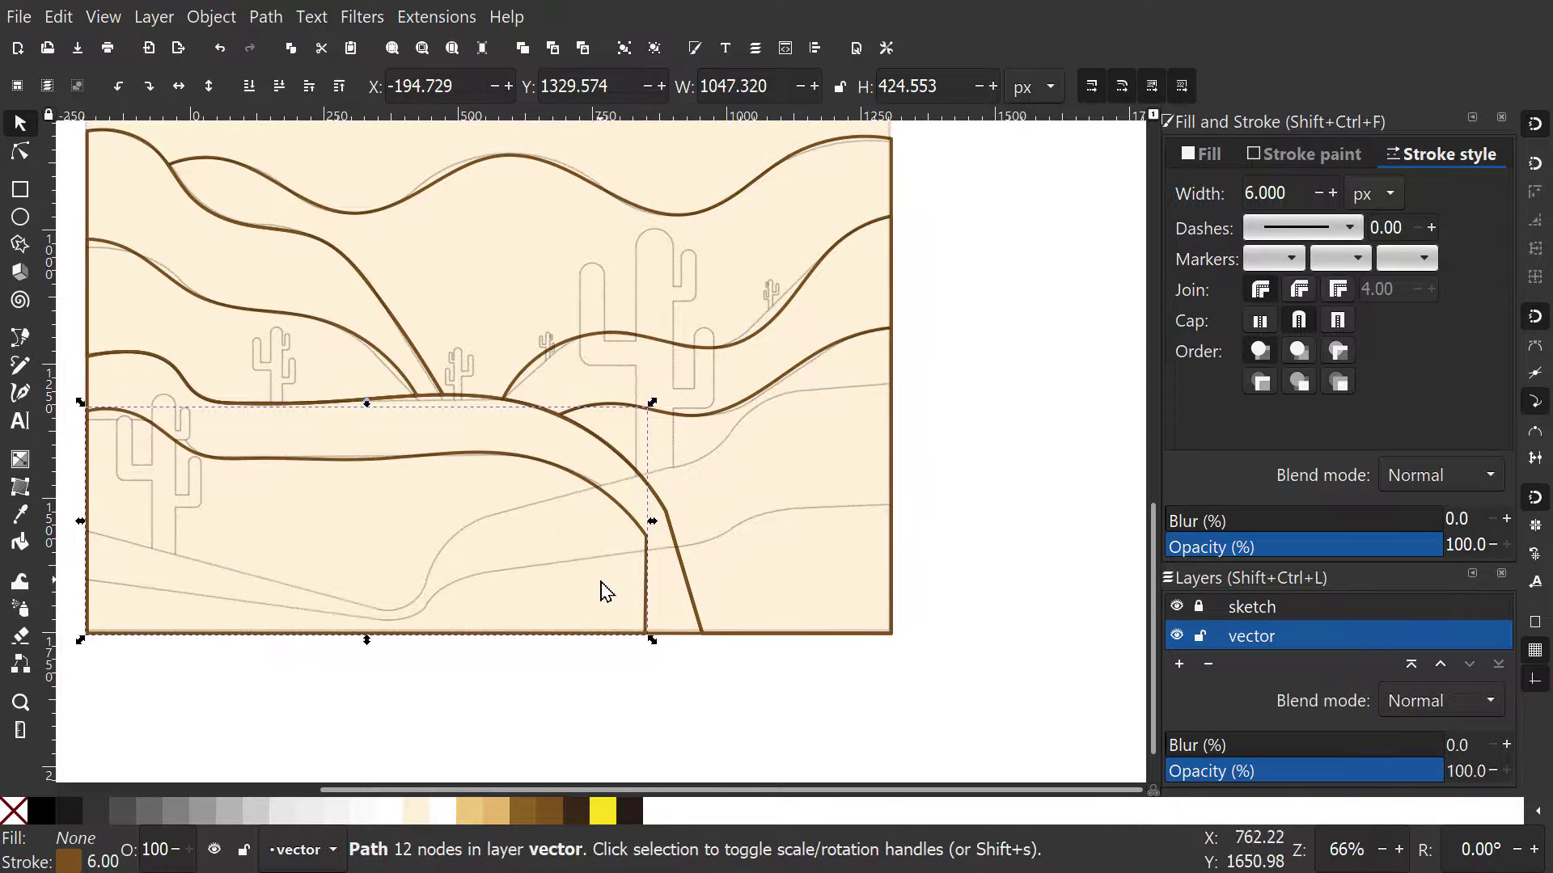
- Trace the dune below the large cactus across the full width with a Spiro path and close it outside the frame
key("b")
left_click(938, 405)
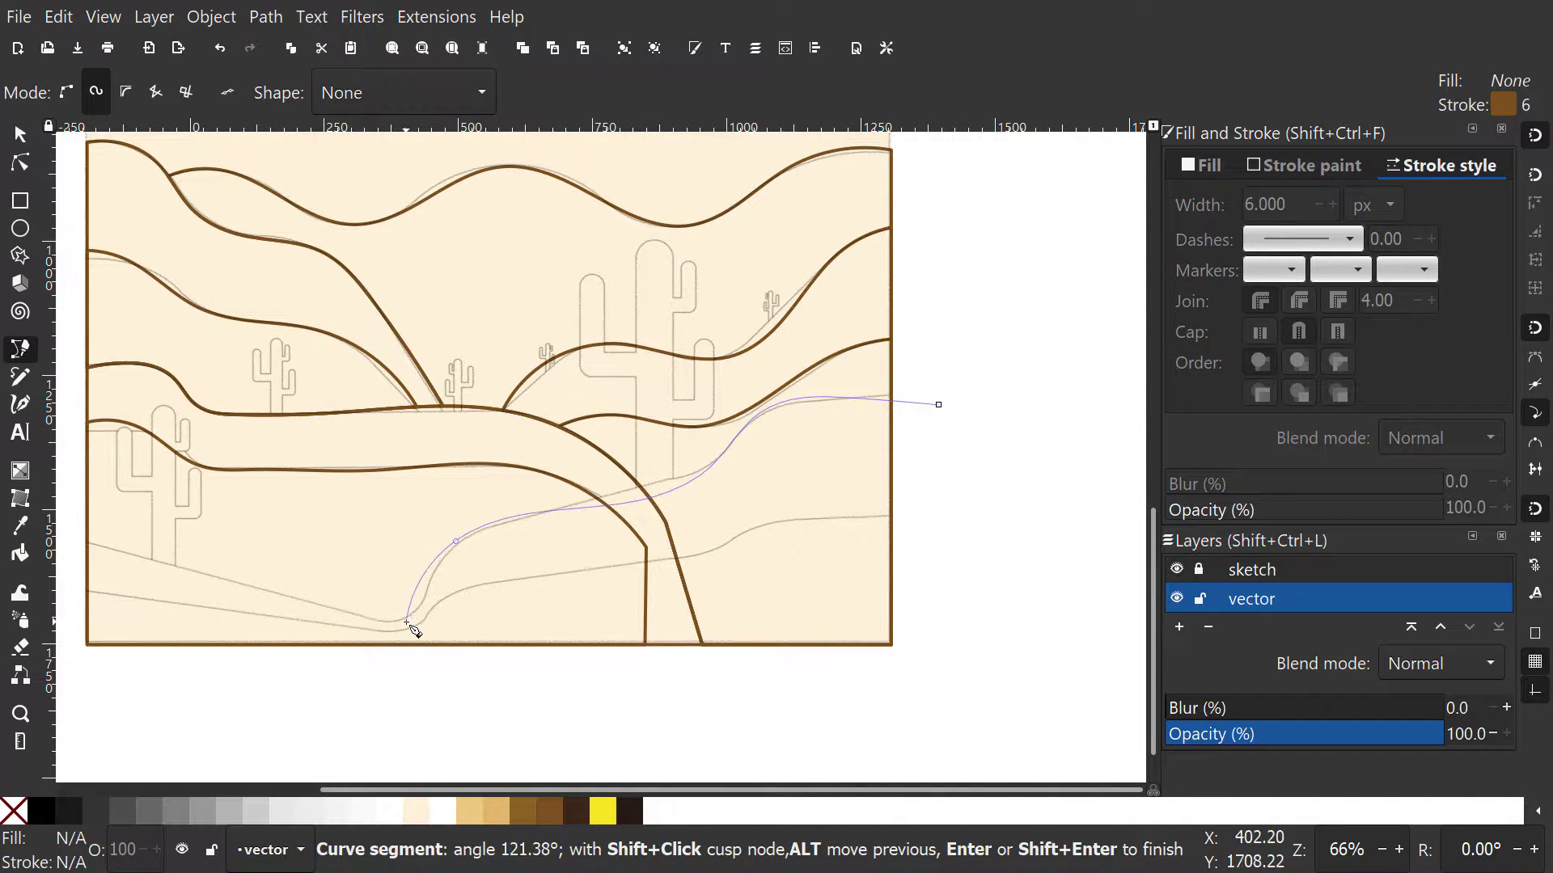
left_click(201, 574)
scroll(130, 548, "left", 2)
left_click(1022, 444)
- Duplicate the background square and intersect the copy with the full-width dune path
key("s")
left_click(884, 489)
key("ctrl+d")
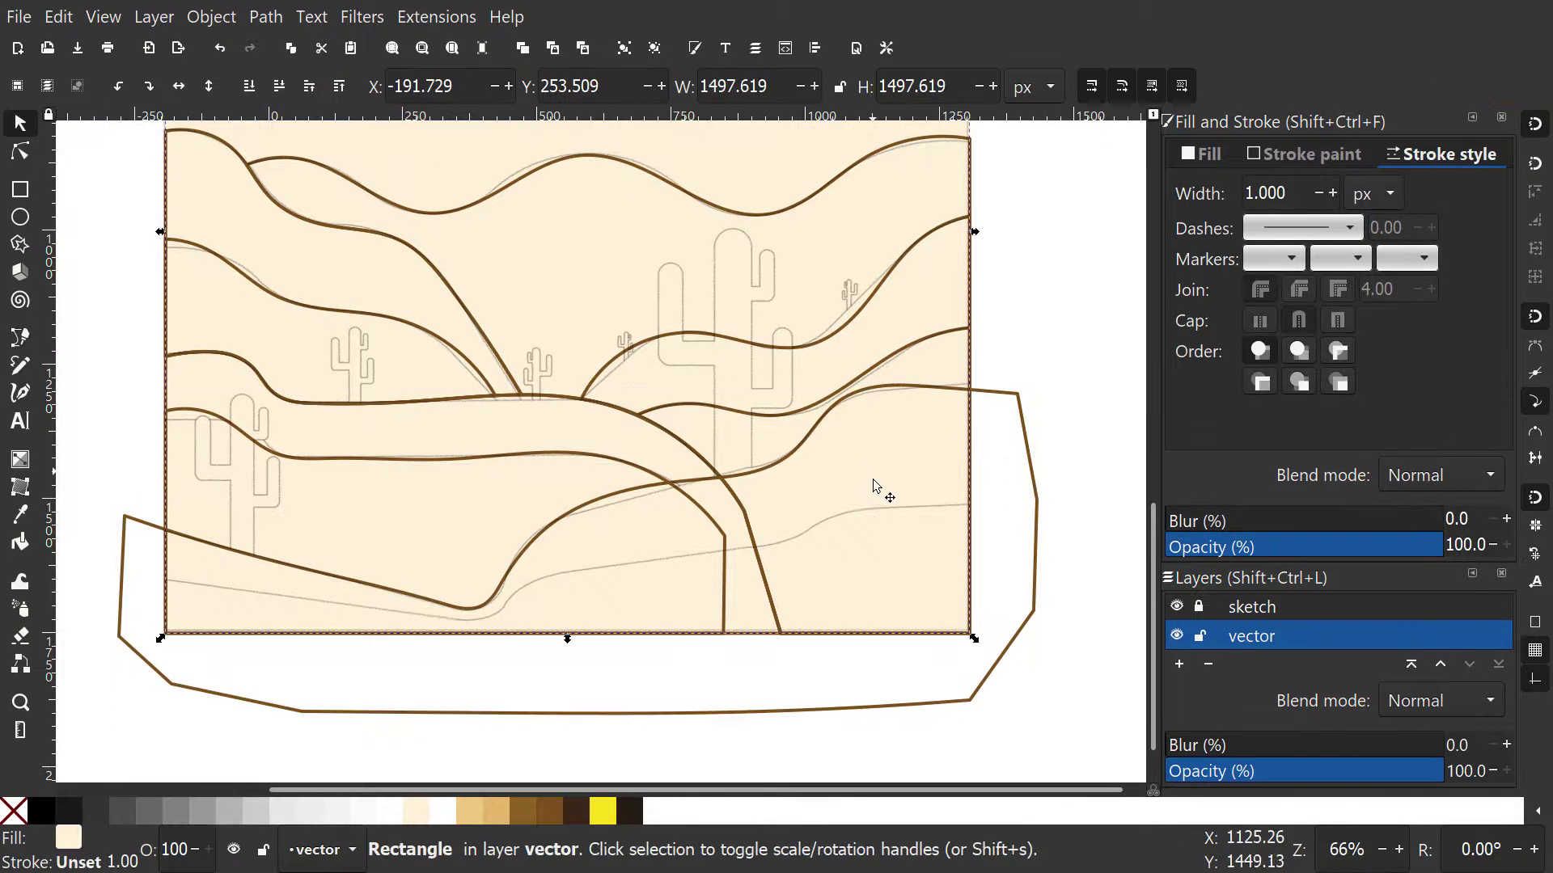
left_click(1005, 402, "shift")
key("ctrl+asterisk")
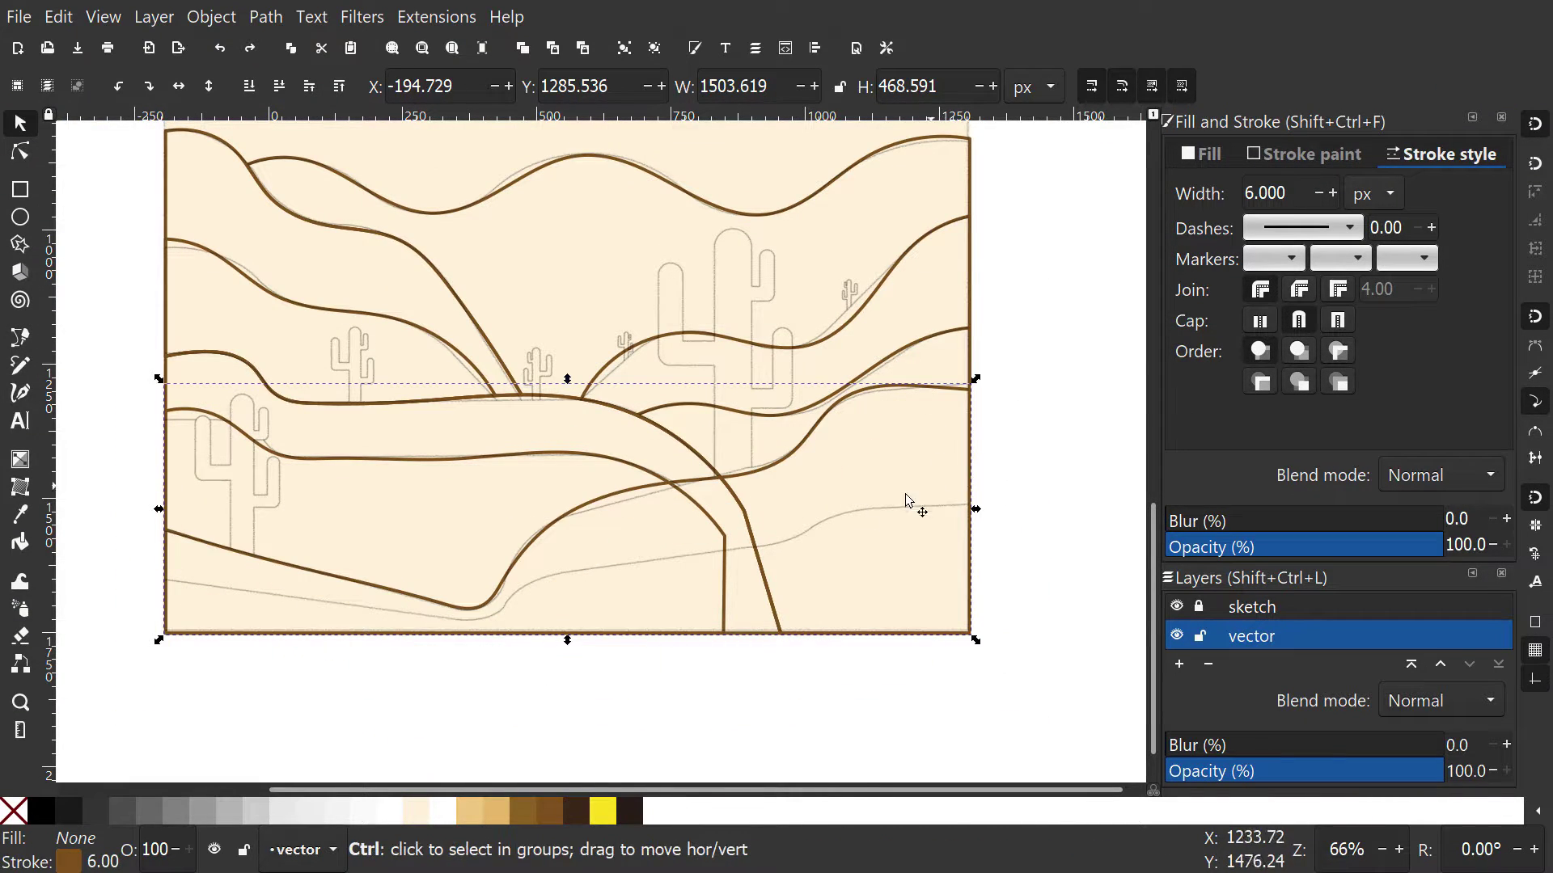
- Subtract copies of the full-width dune from the lower right hill and from the middle ground shape
left_click(758, 548, "shift")
key("ctrl+minus")
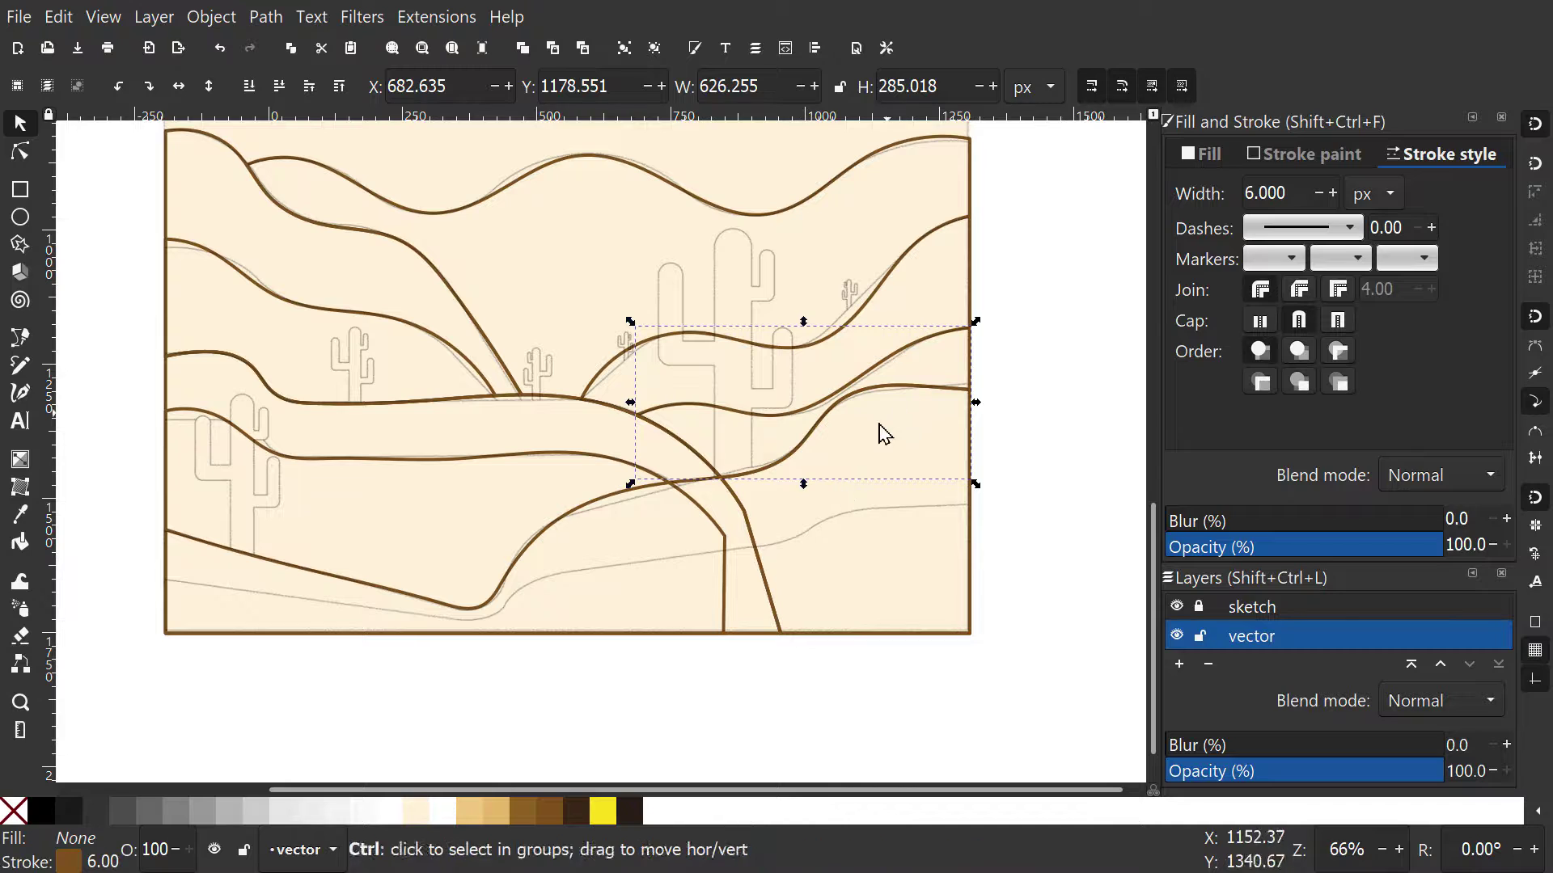
left_click(930, 394)
key("ctrl+d")
left_click_drag(892, 388, 890, 435)
key("ctrl+z")
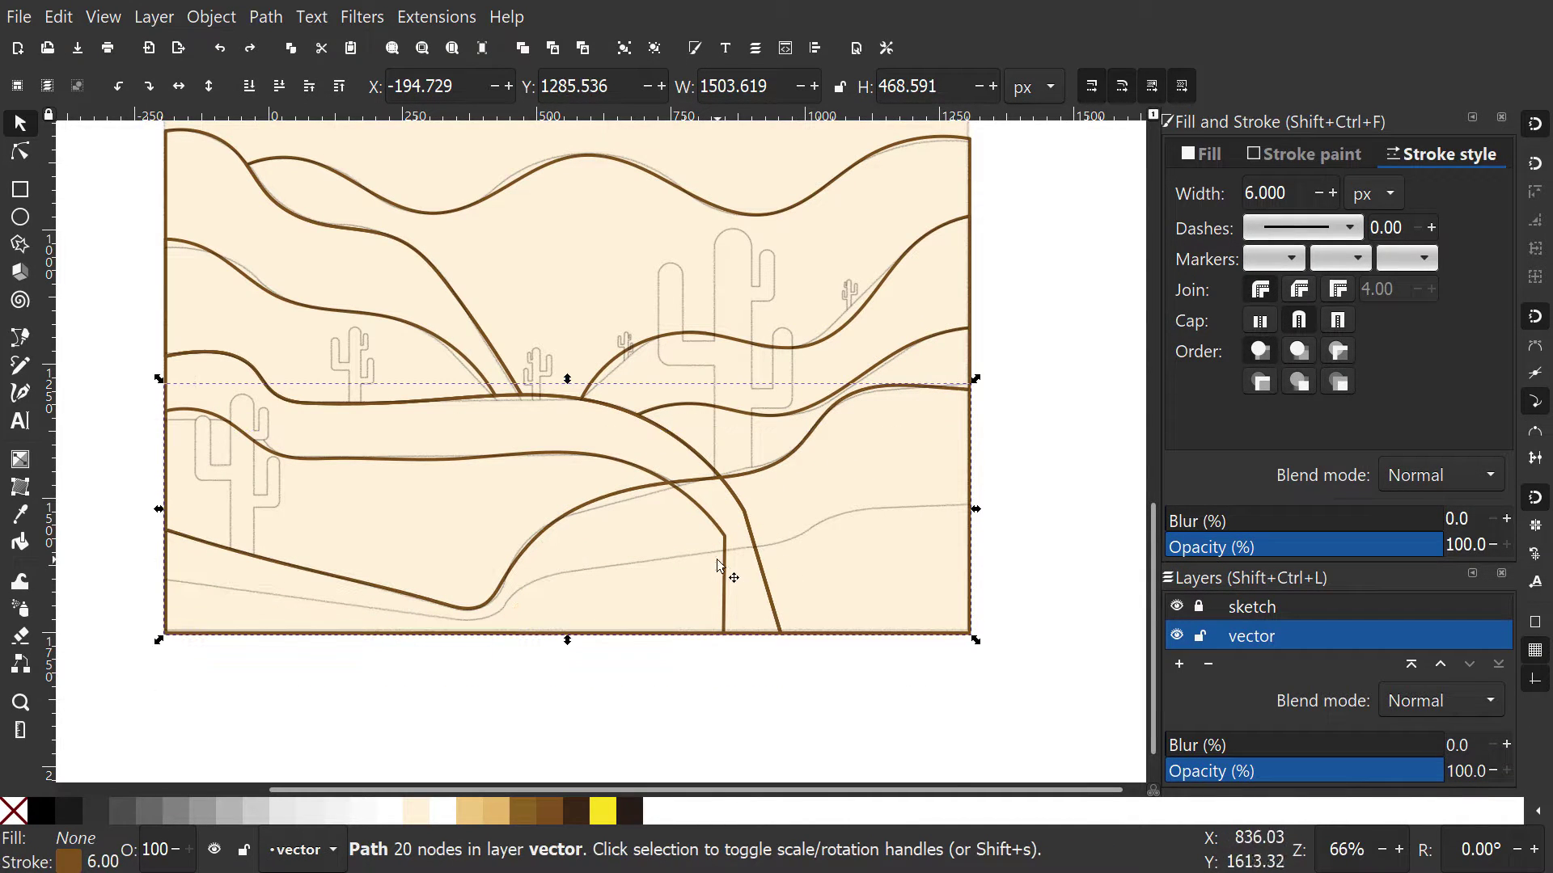
left_click(293, 414, "shift")
left_click(725, 549)
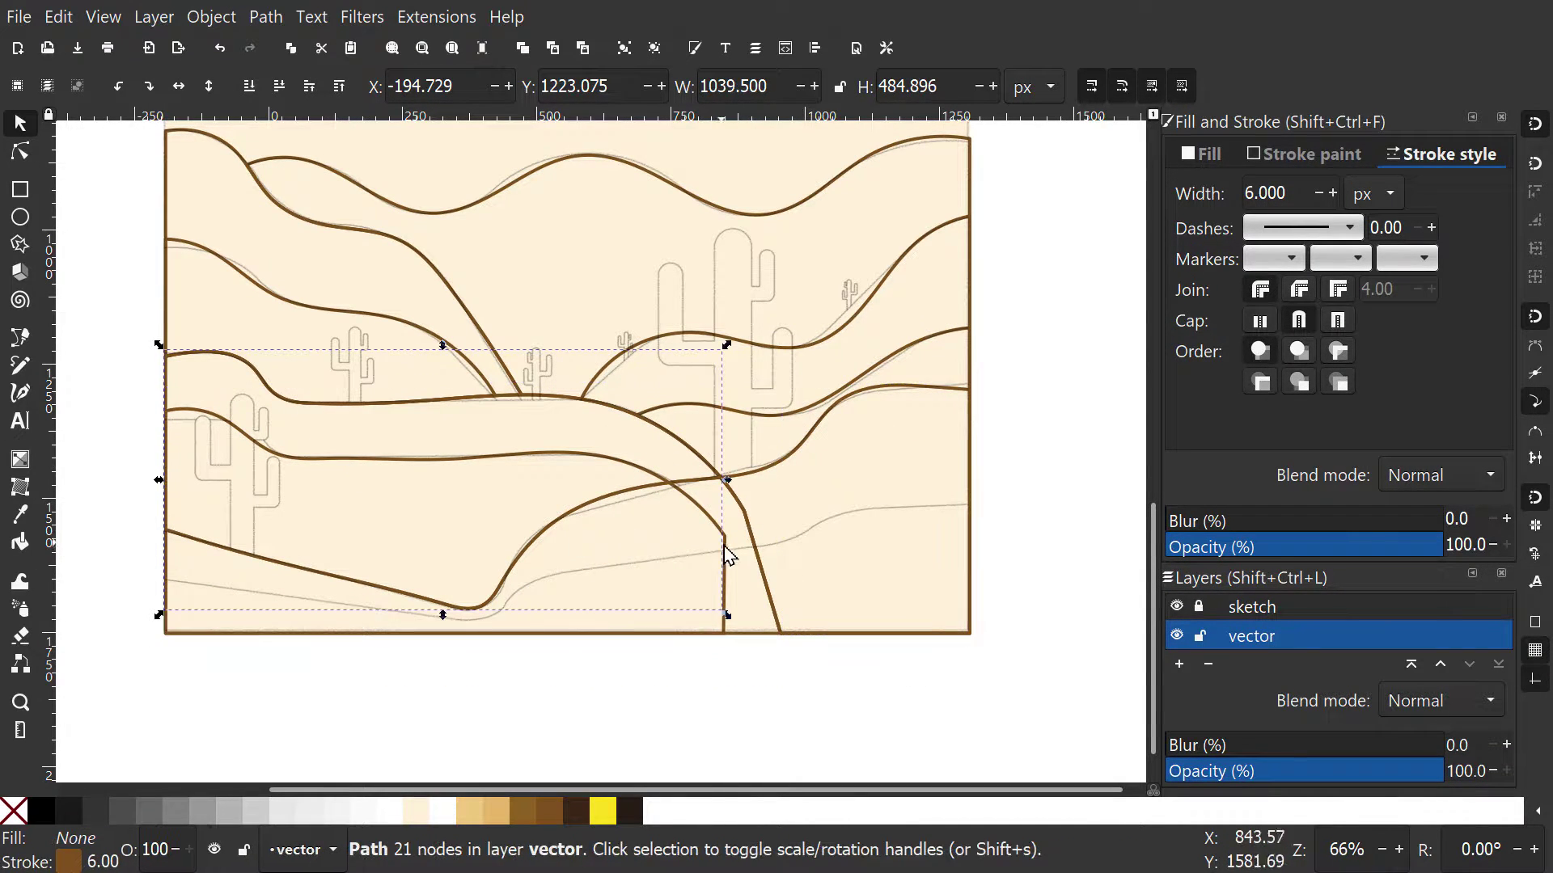
- Try to subtract a copy of the dune from a hill that overlaps it near the lower right, and undo the attempt
left_click(725, 569)
left_click(635, 664)
left_click(798, 449)
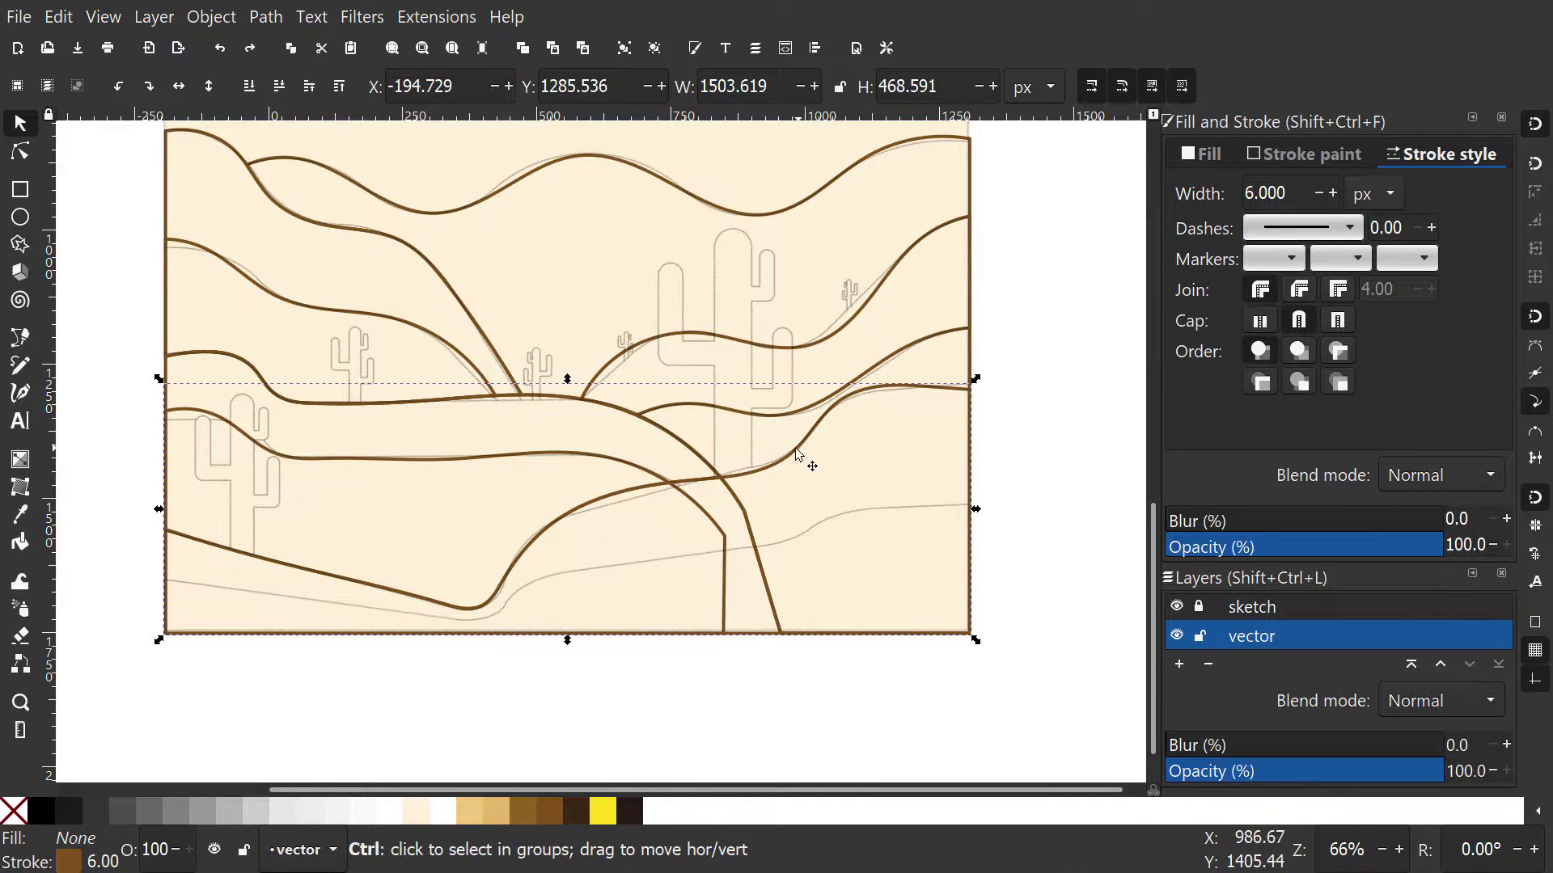
key("ctrl+d")
left_click(759, 576, "shift")
key("ctrl+minus")
left_click_drag(763, 591, 720, 627)
key("ctrl+z")
key("ctrl+z")
- Subtract copies of the dune from the middle right hill, the back hill range and the lower ground ridge
left_click(776, 466)
left_click(781, 349, "shift")
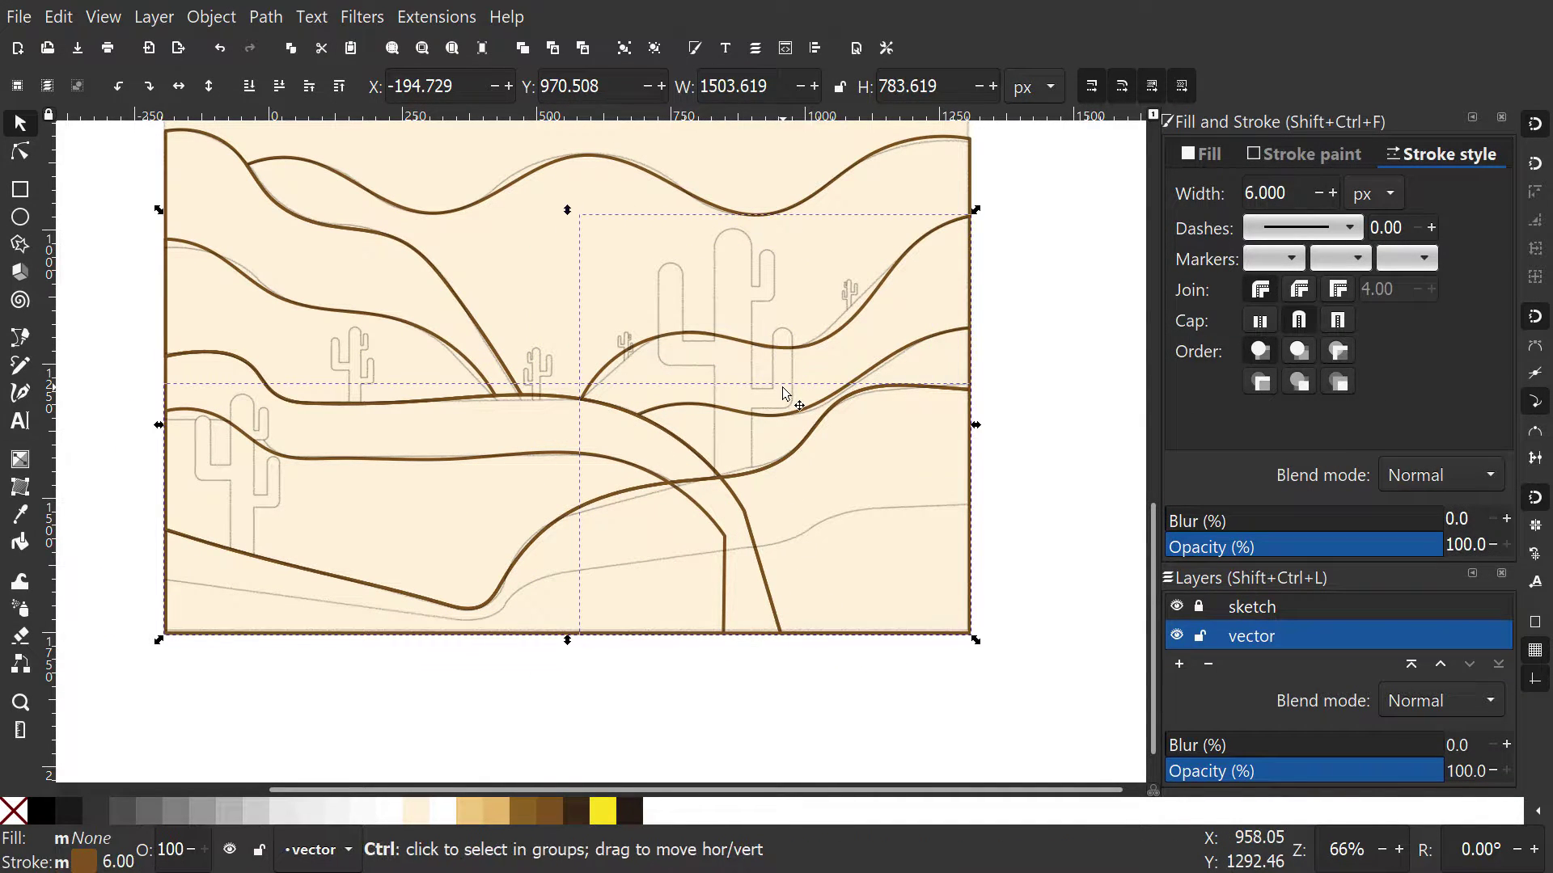
key("ctrl+minus")
left_click(790, 509)
left_click(758, 579, "shift")
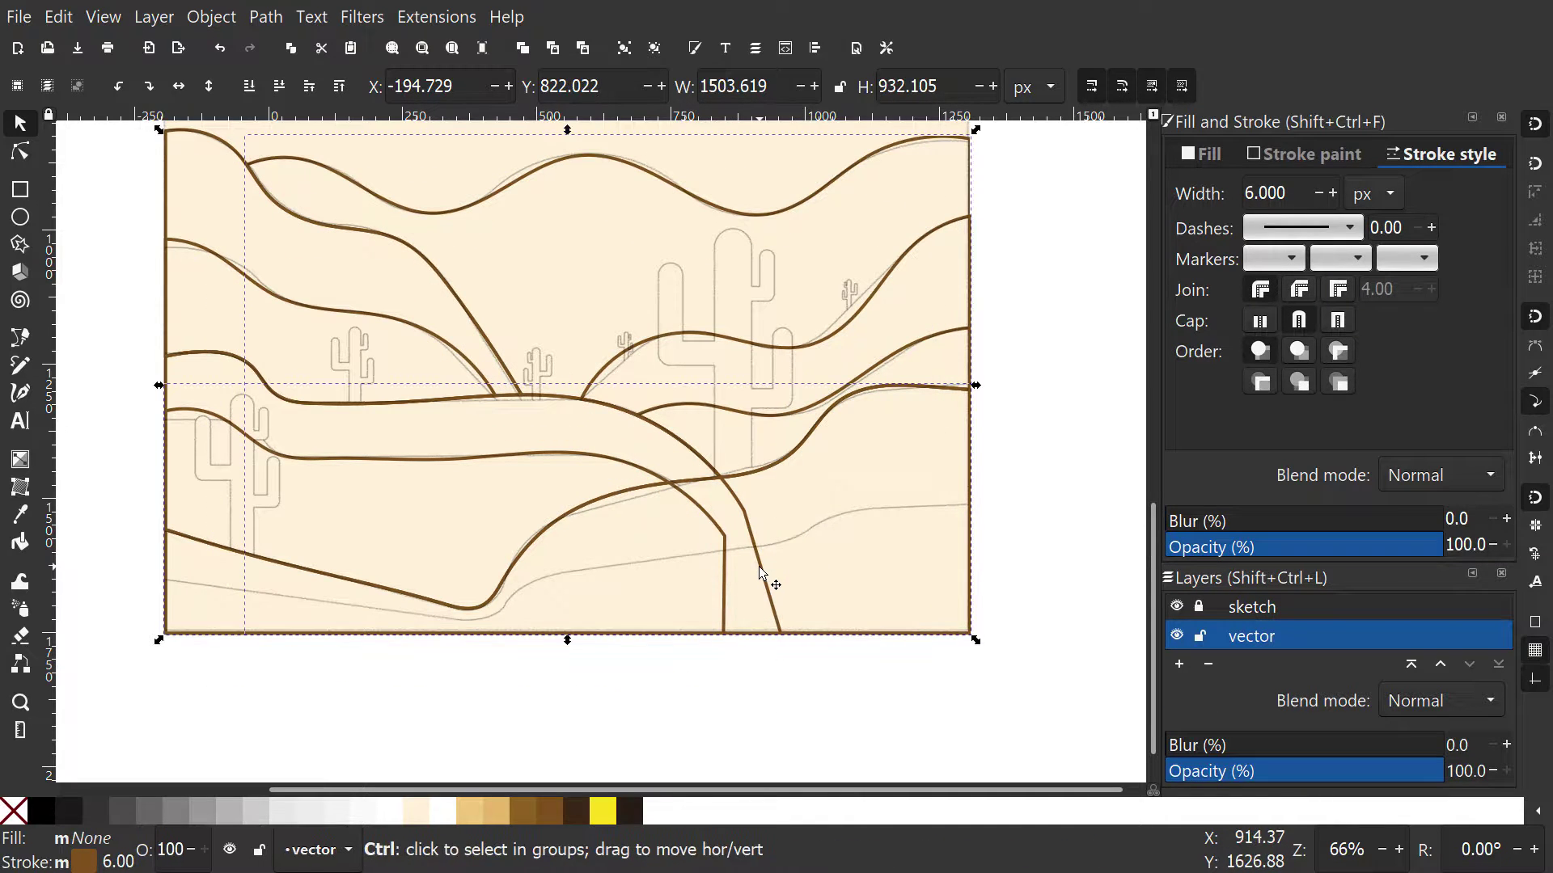
key("ctrl+minus")
left_click(687, 588, "shift")
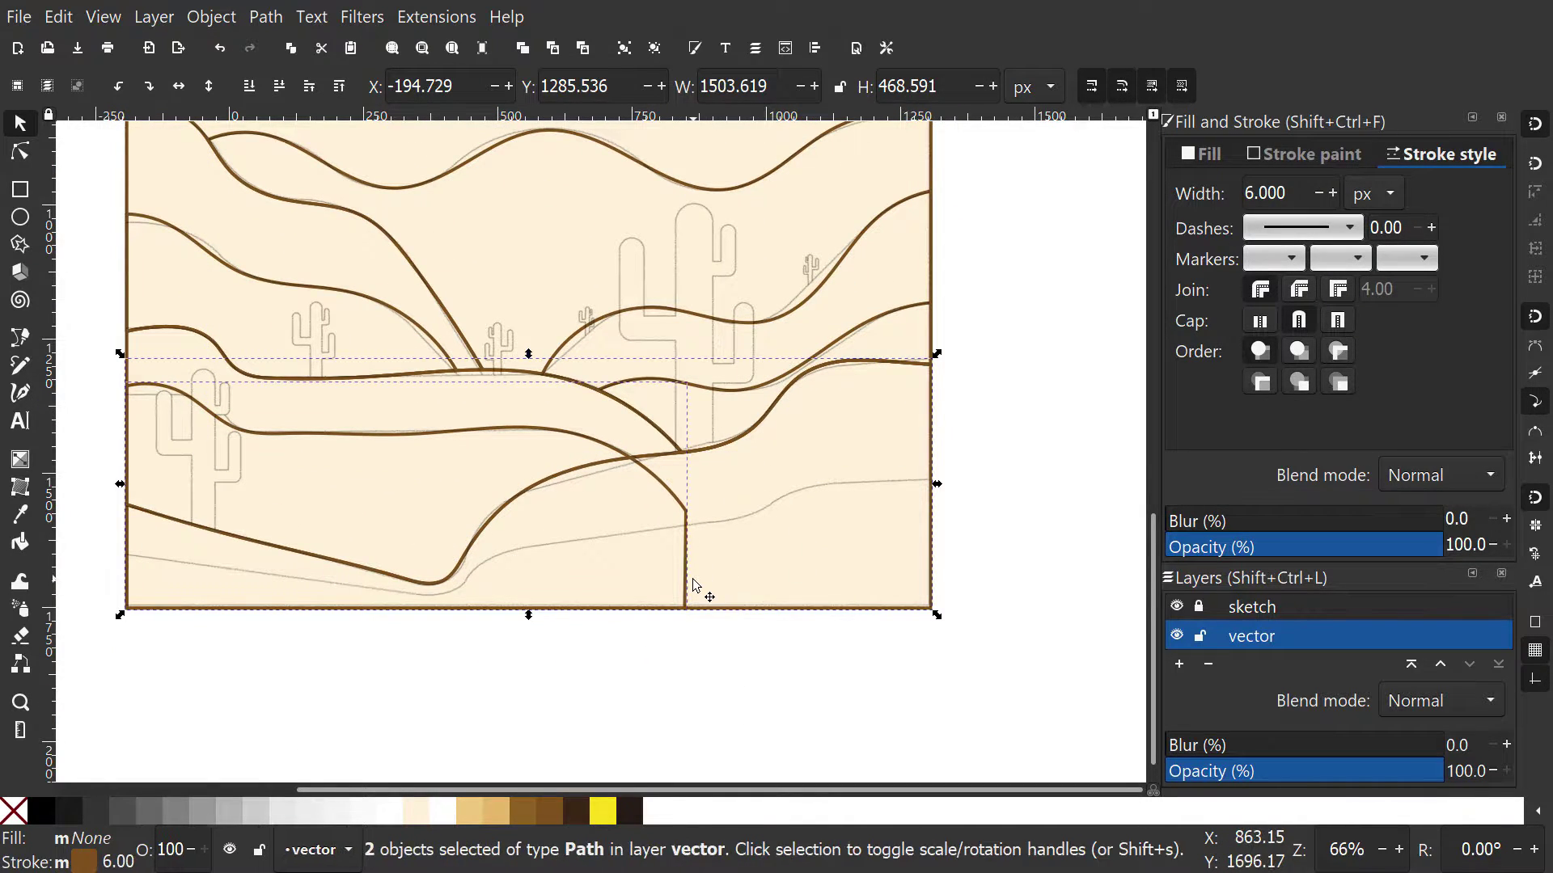
key("ctrl+minus")
- Trace the lowest foreground dune across the full width with a Spiro path and close it outside the frame
scroll(690, 617, "down", 2)
key("b")
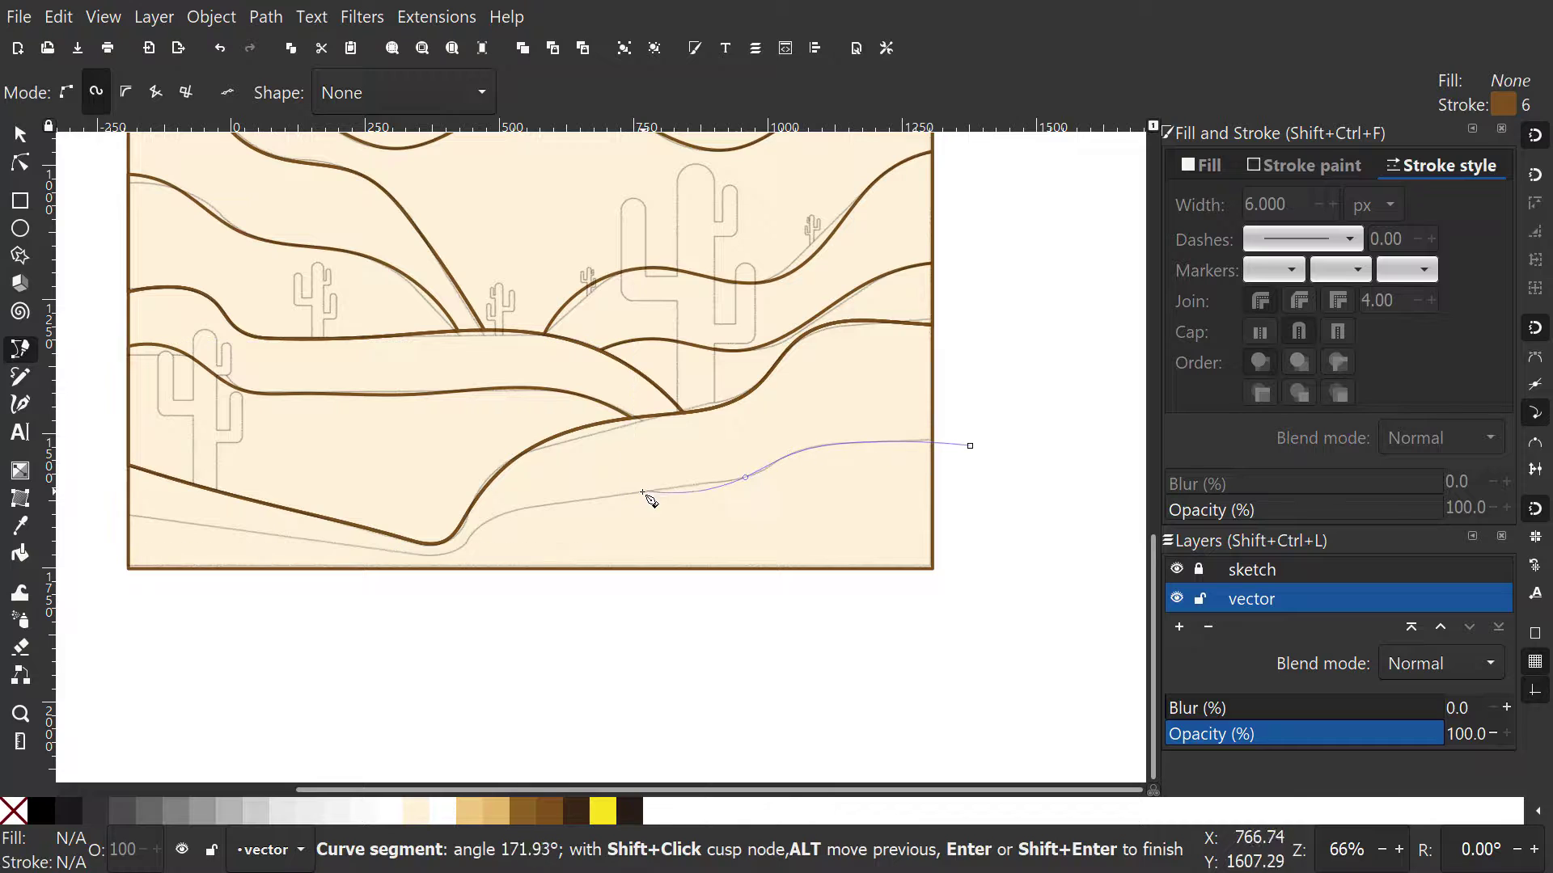
left_click(84, 506)
left_click(100, 612)
left_click(307, 703)
left_click(671, 701)
left_click(891, 665)
left_click(985, 621)
left_click(995, 511)
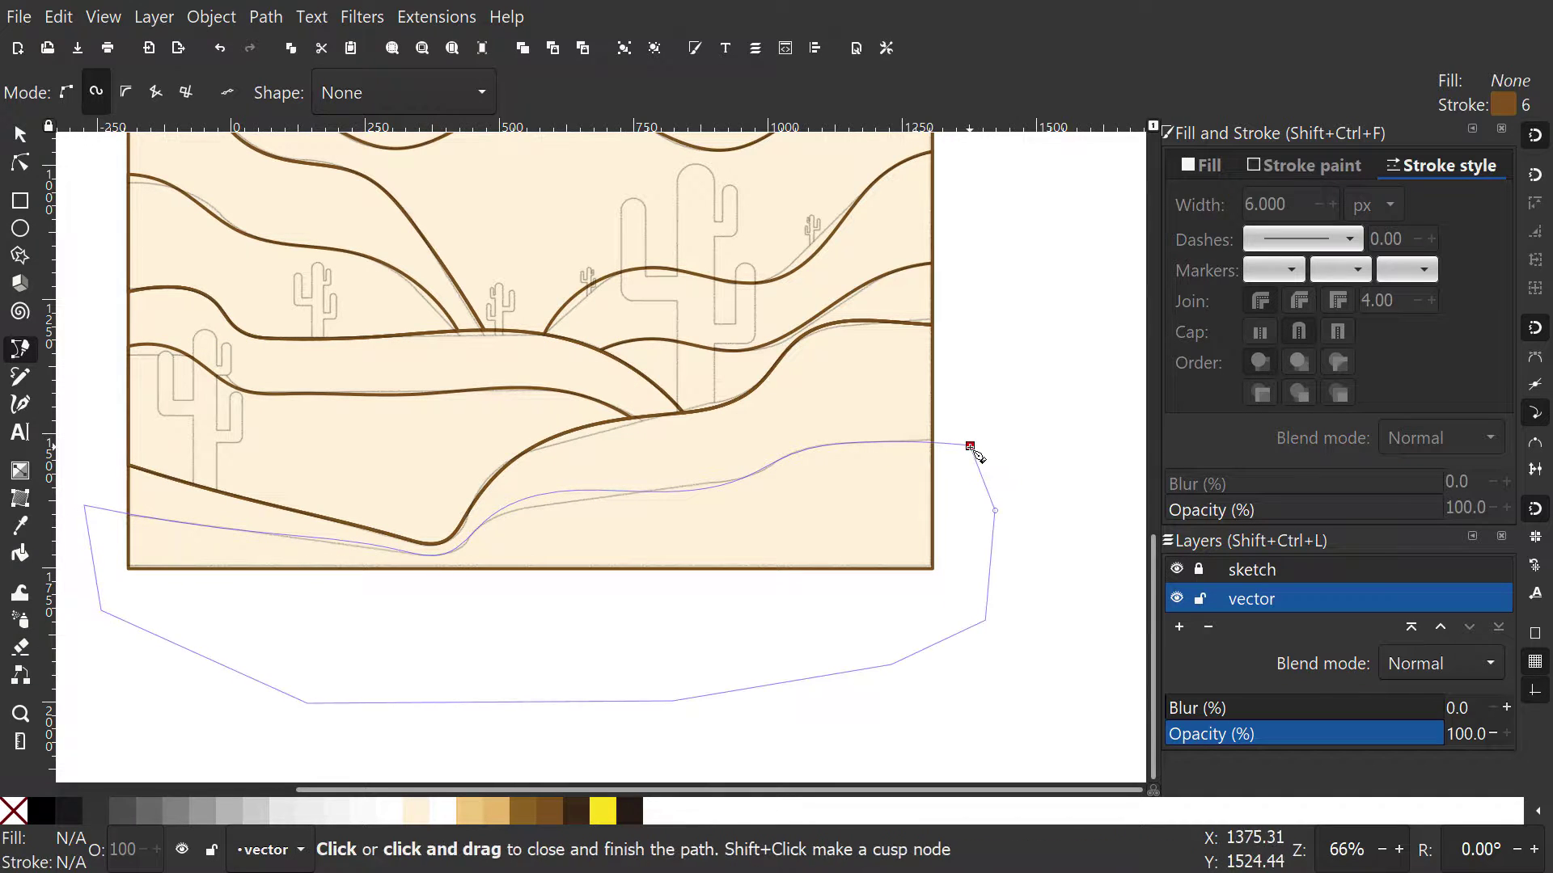
left_click(969, 446)
- Intersect the lowest dune path with a copy of the background square, and toggle the sketch layer's visibility off and on
left_click(778, 495, "shift")
key("ctrl+asterisk")
key("minus")
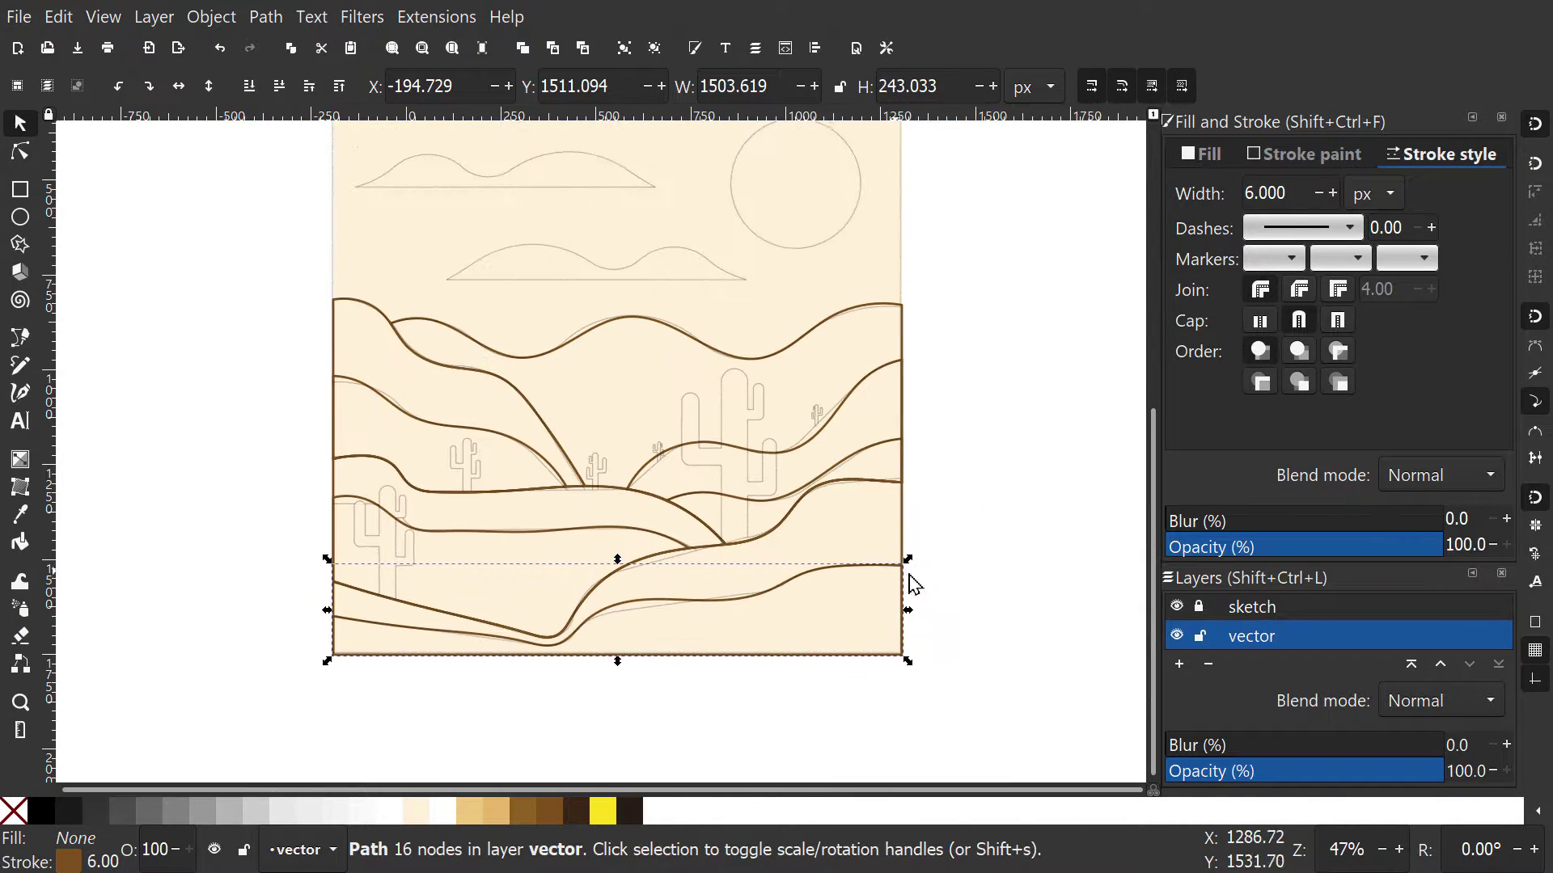
left_click(1177, 608)
left_click(1178, 611)
- Draw a rounded rectangle about 78 px wide and 508 px tall over the large cactus's trunk
scroll(801, 544, "up", 2, "ctrl")
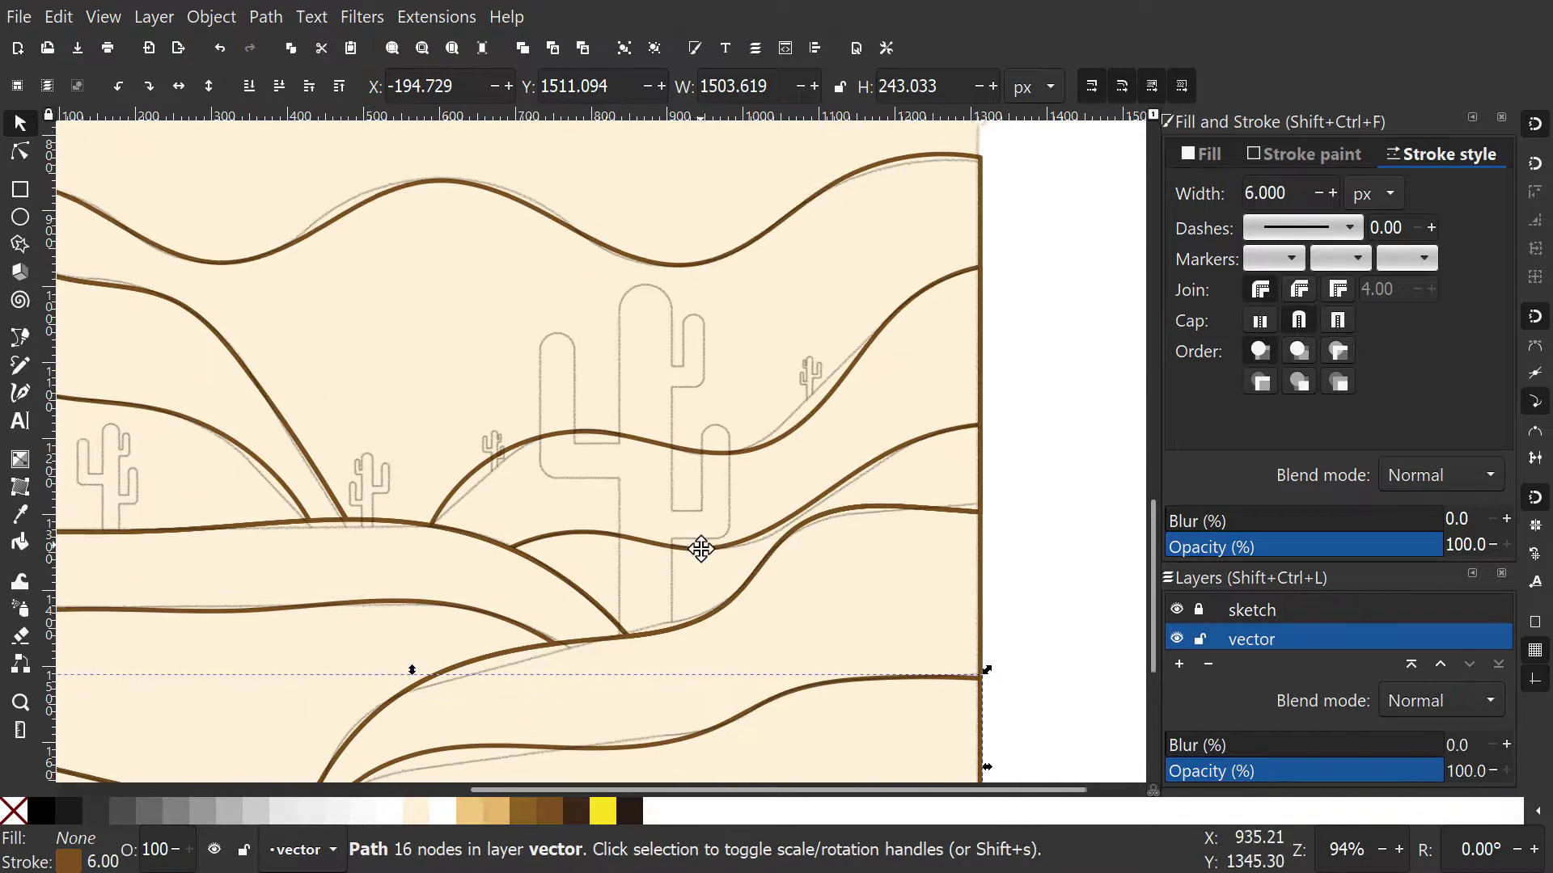
key("r")
left_click_drag(611, 298, 669, 683)
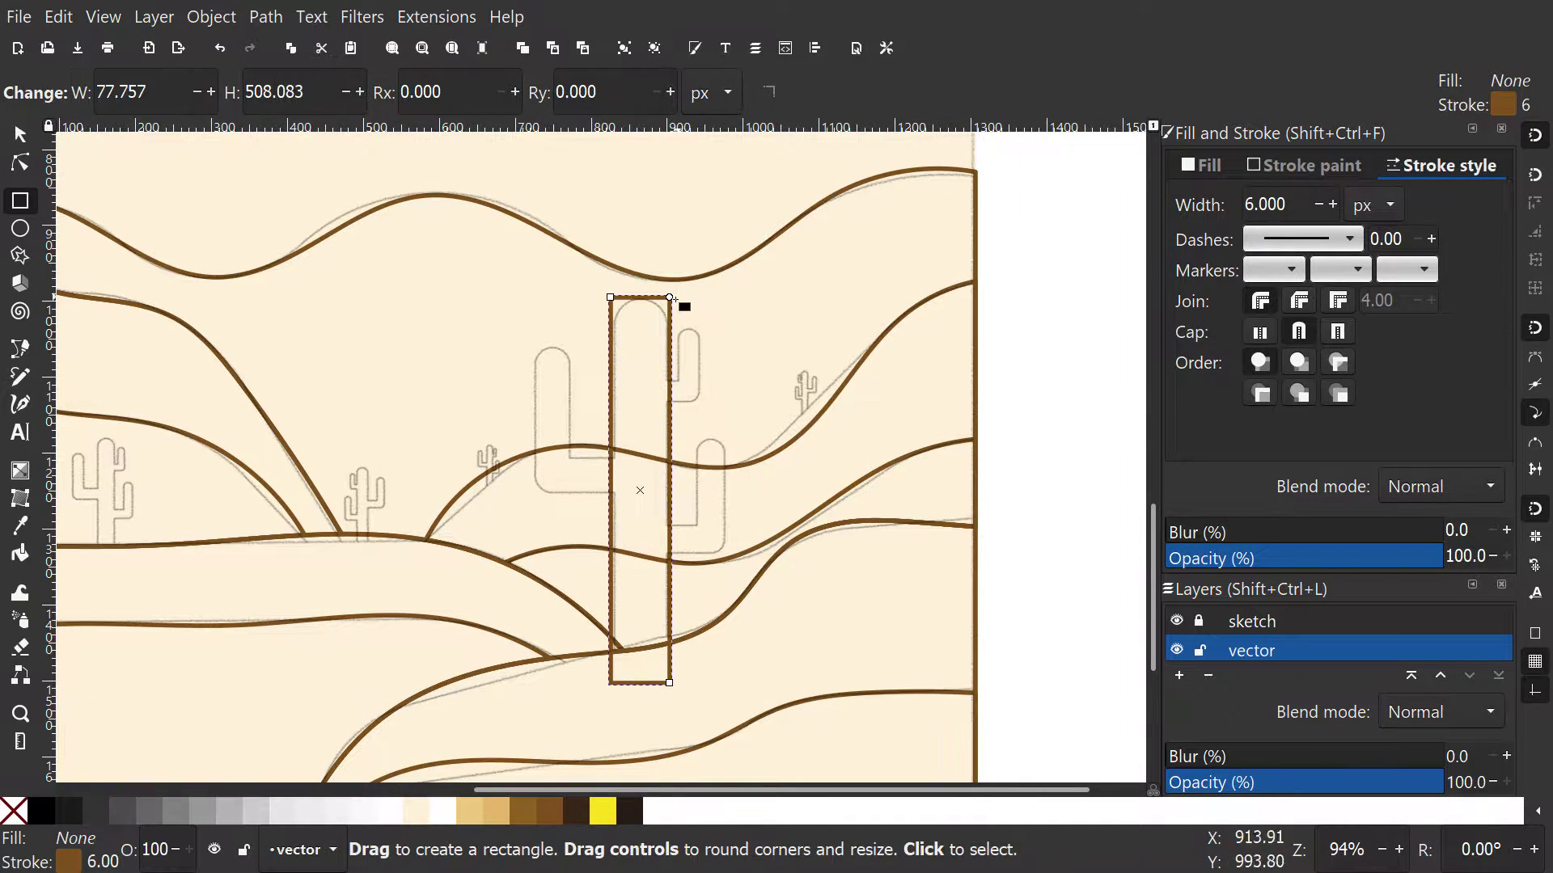
- Draw an L-shaped centre line along the large cactus's left arm, ending inside the trunk
key("b")
scroll(636, 329, "up", 1, "ctrl")
left_click(518, 337)
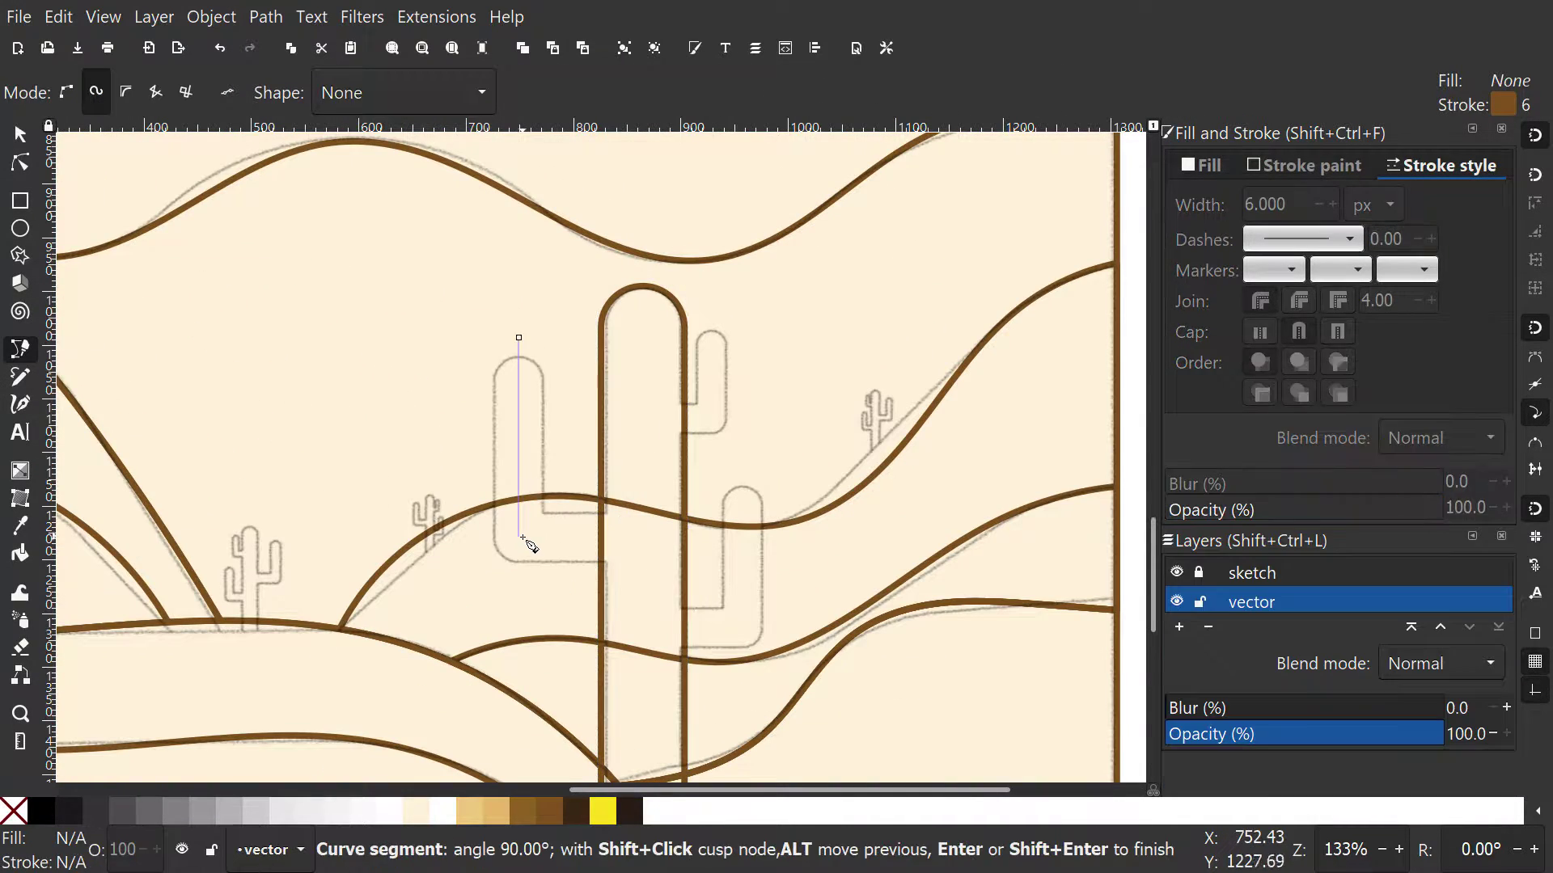
left_click(518, 539)
double_click(638, 539)
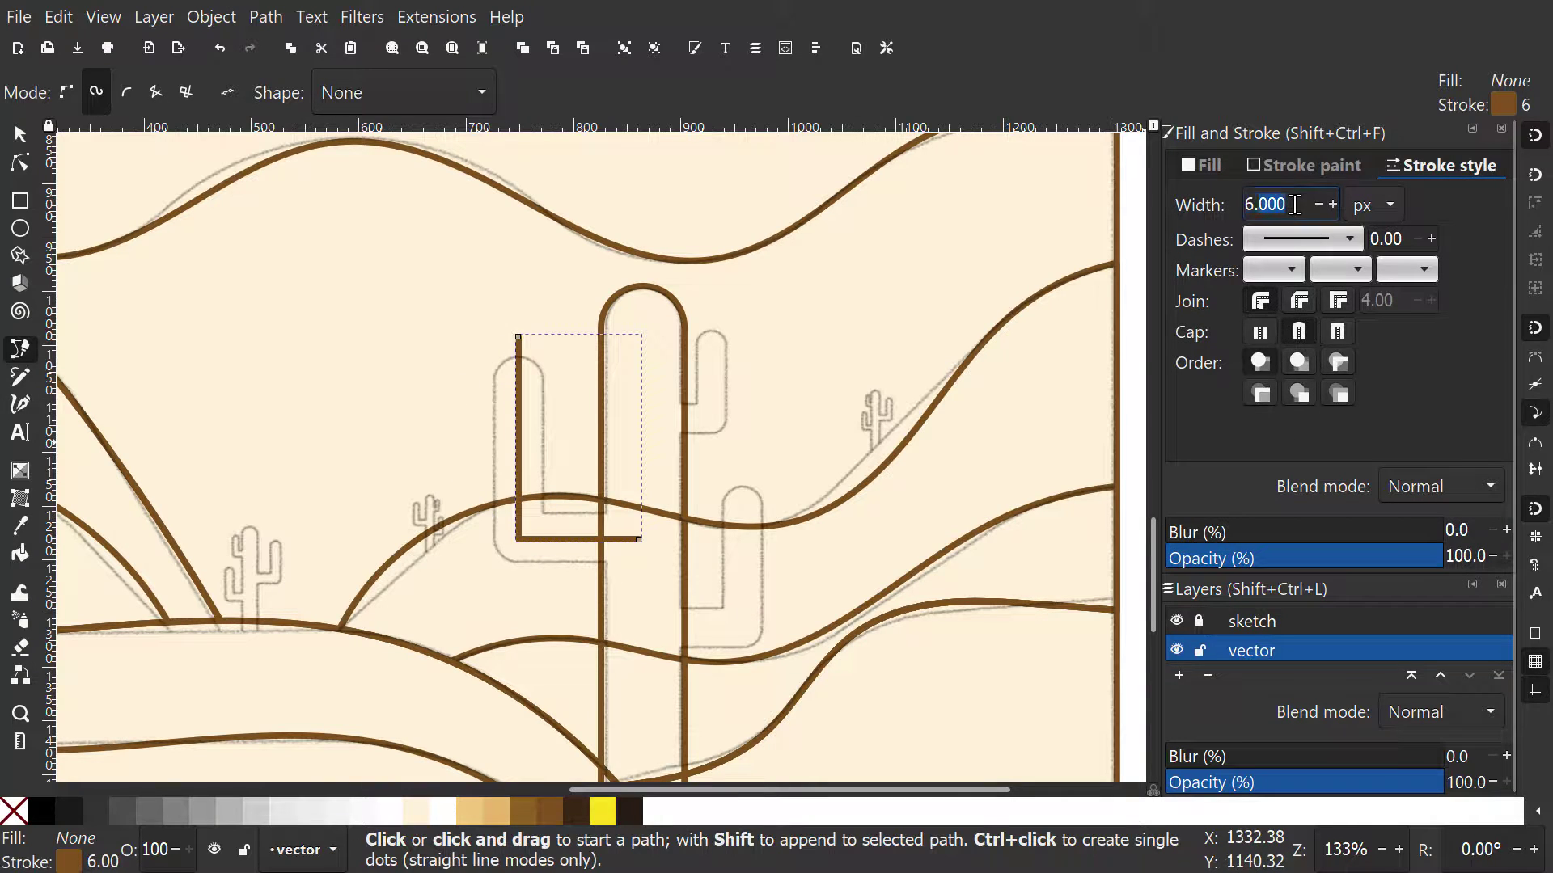
- Set the left arm path's stroke width to 45 px
type("25")
key("Return")
type("40")
key("Return")
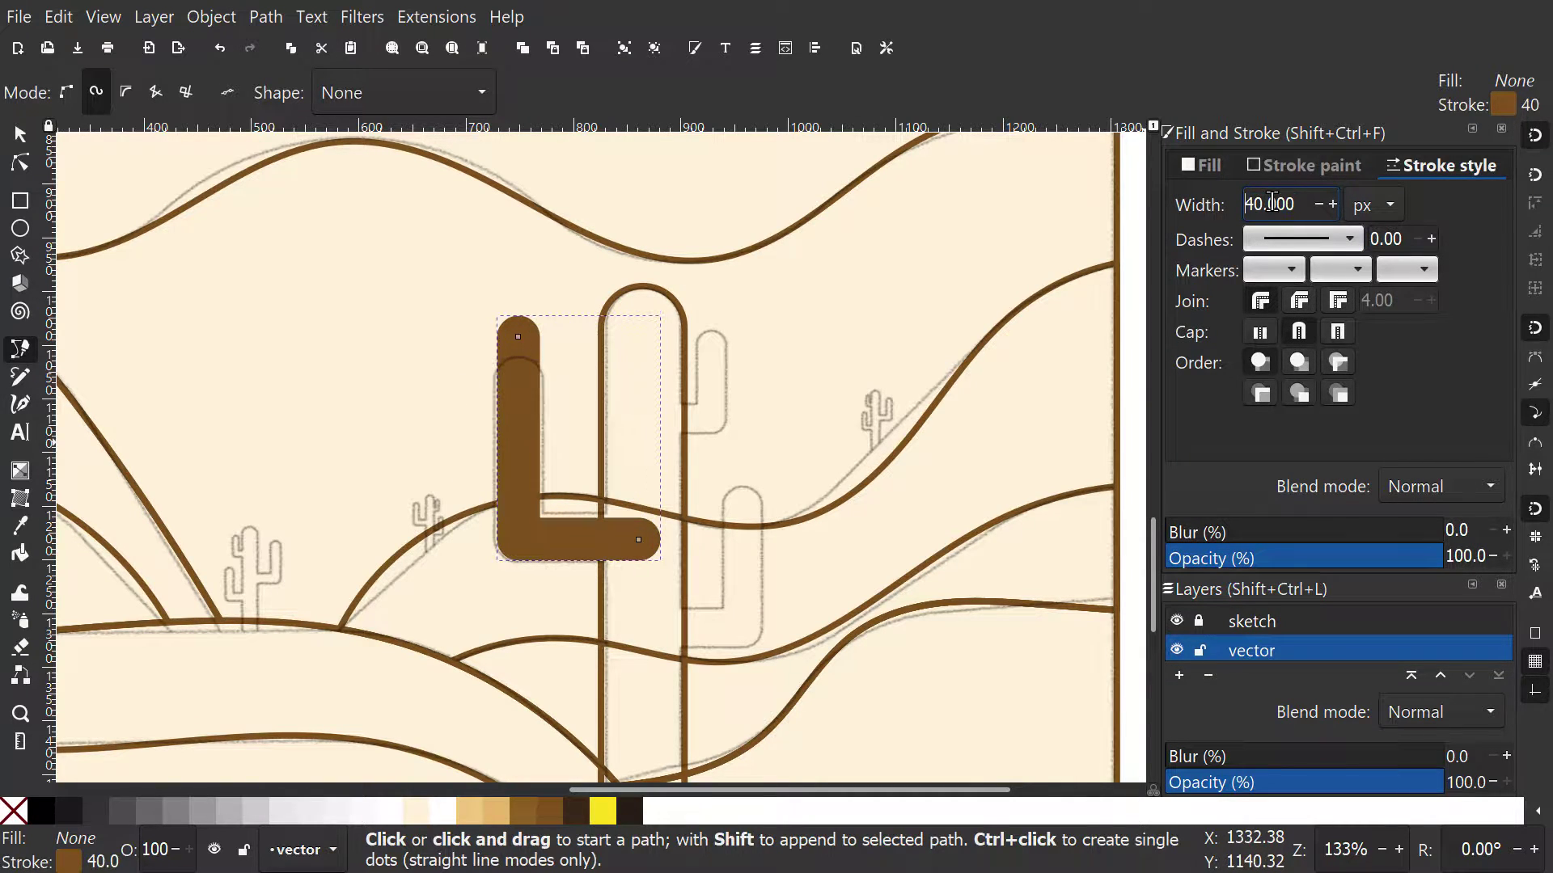
type("45")
key("Return")
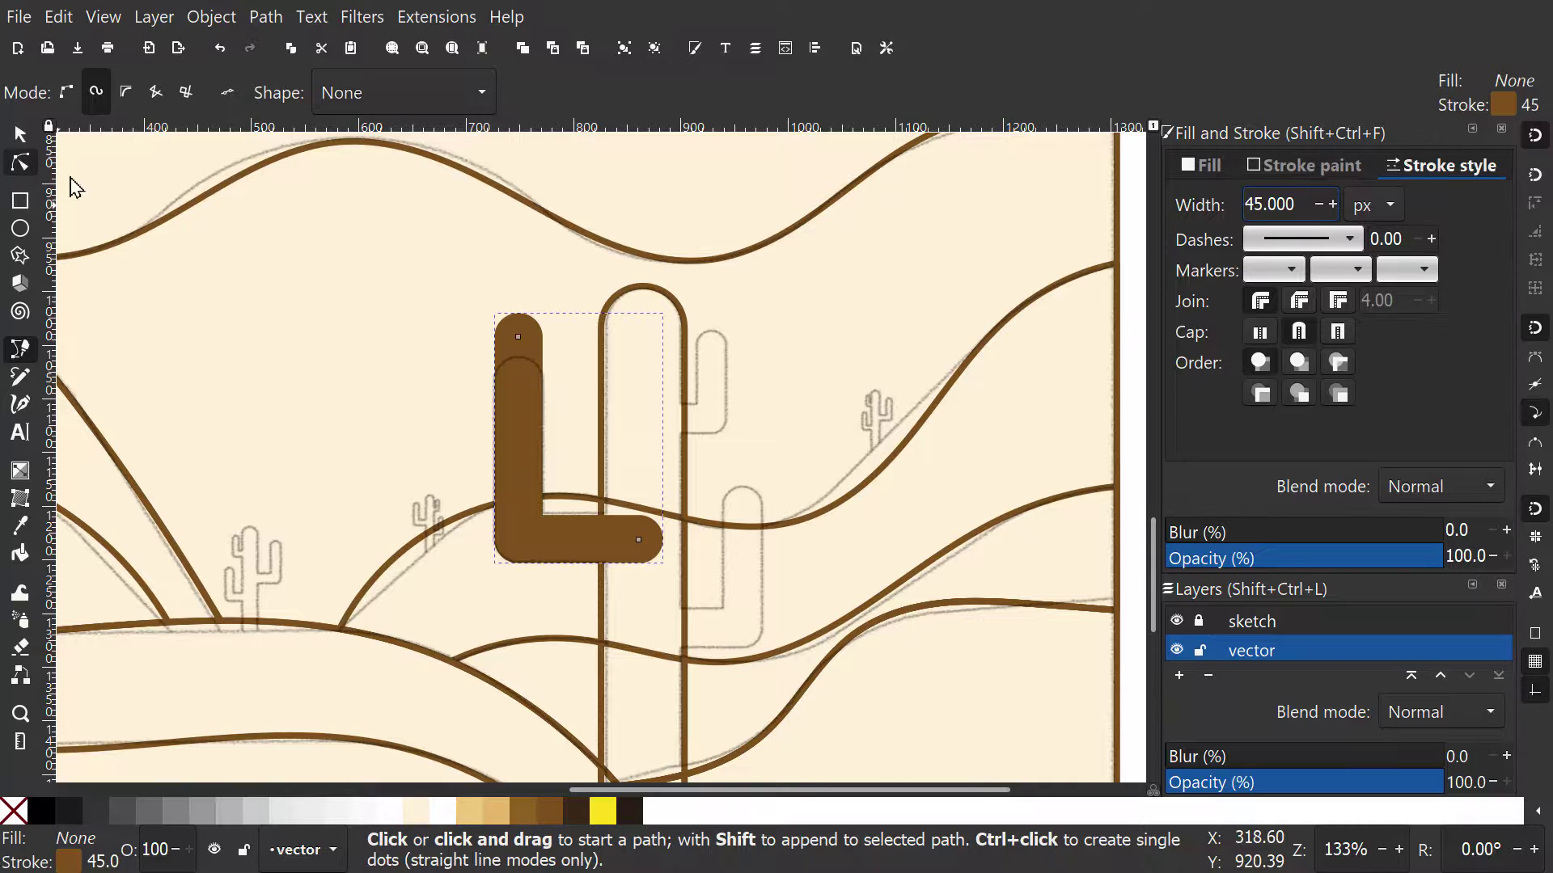
- Lower the left arm's upper end node to match the sketched arm's height
left_click(21, 163)
scroll(495, 349, "down", 2)
scroll(502, 349, "up", 3)
left_click_drag(555, 341, 554, 407)
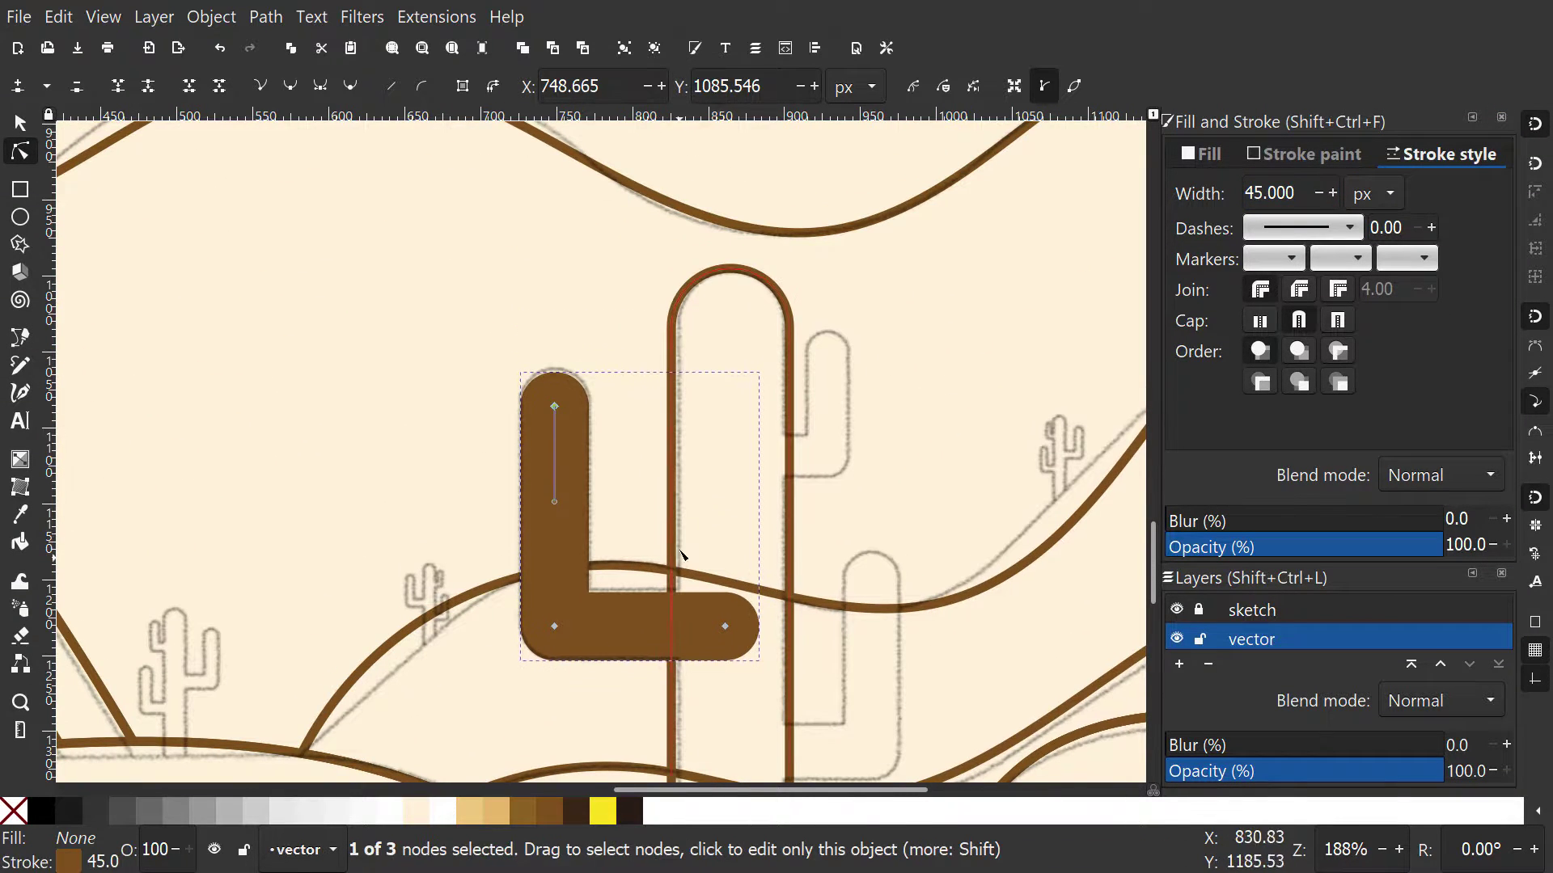
scroll(680, 552, "down", 1)
left_click_drag(618, 633, 559, 530)
- Convert the left arm's stroke to a path and paste the trunk's outline style onto it
key("s")
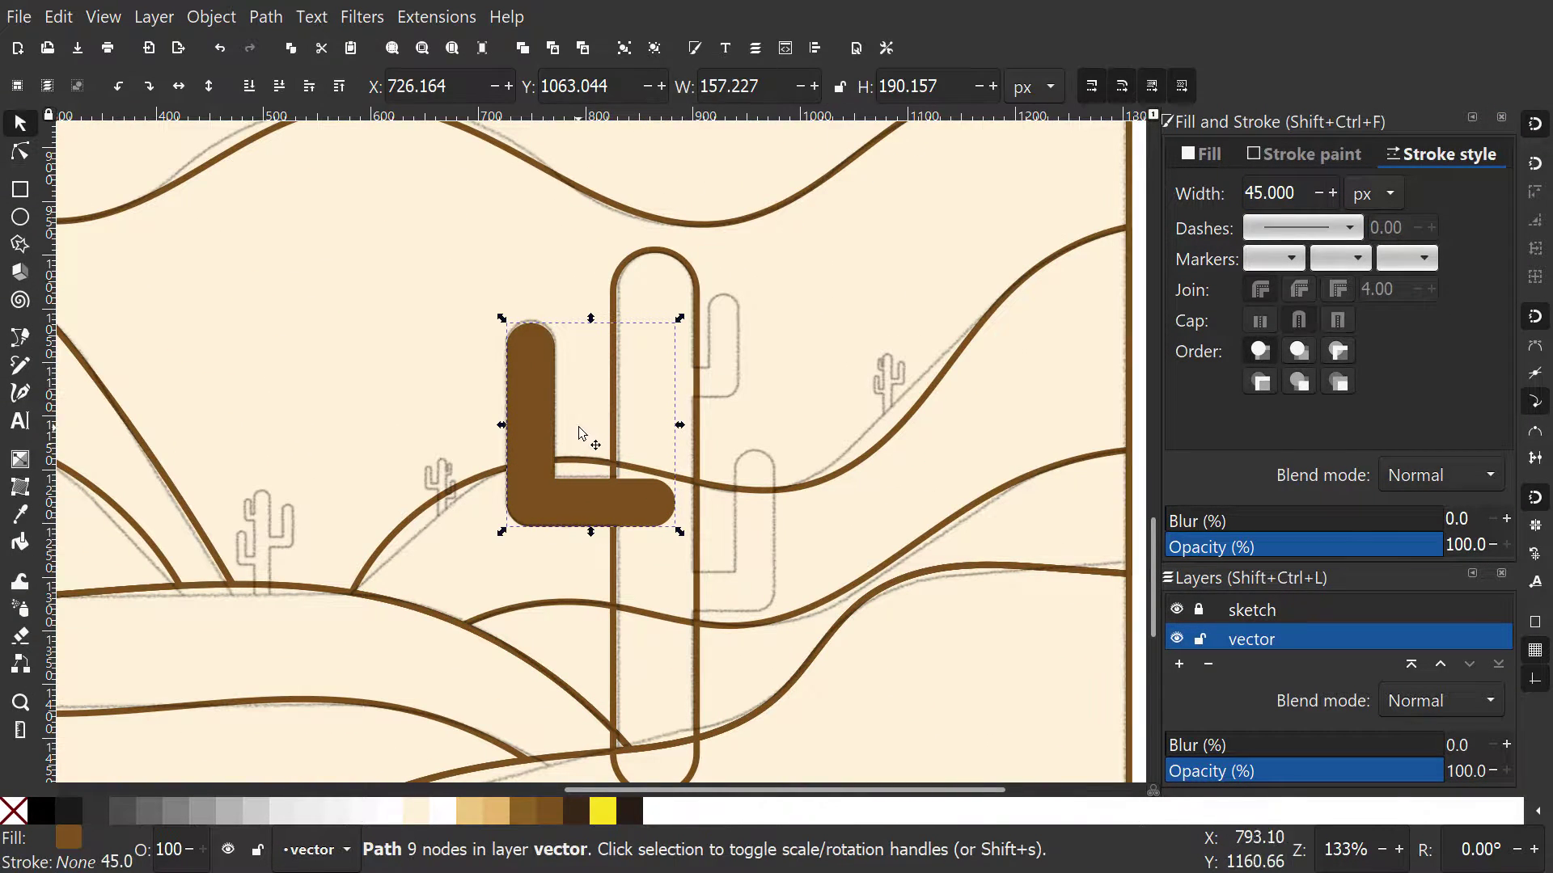
left_click(627, 419)
left_click(542, 453)
key("ctrl+shift+v")
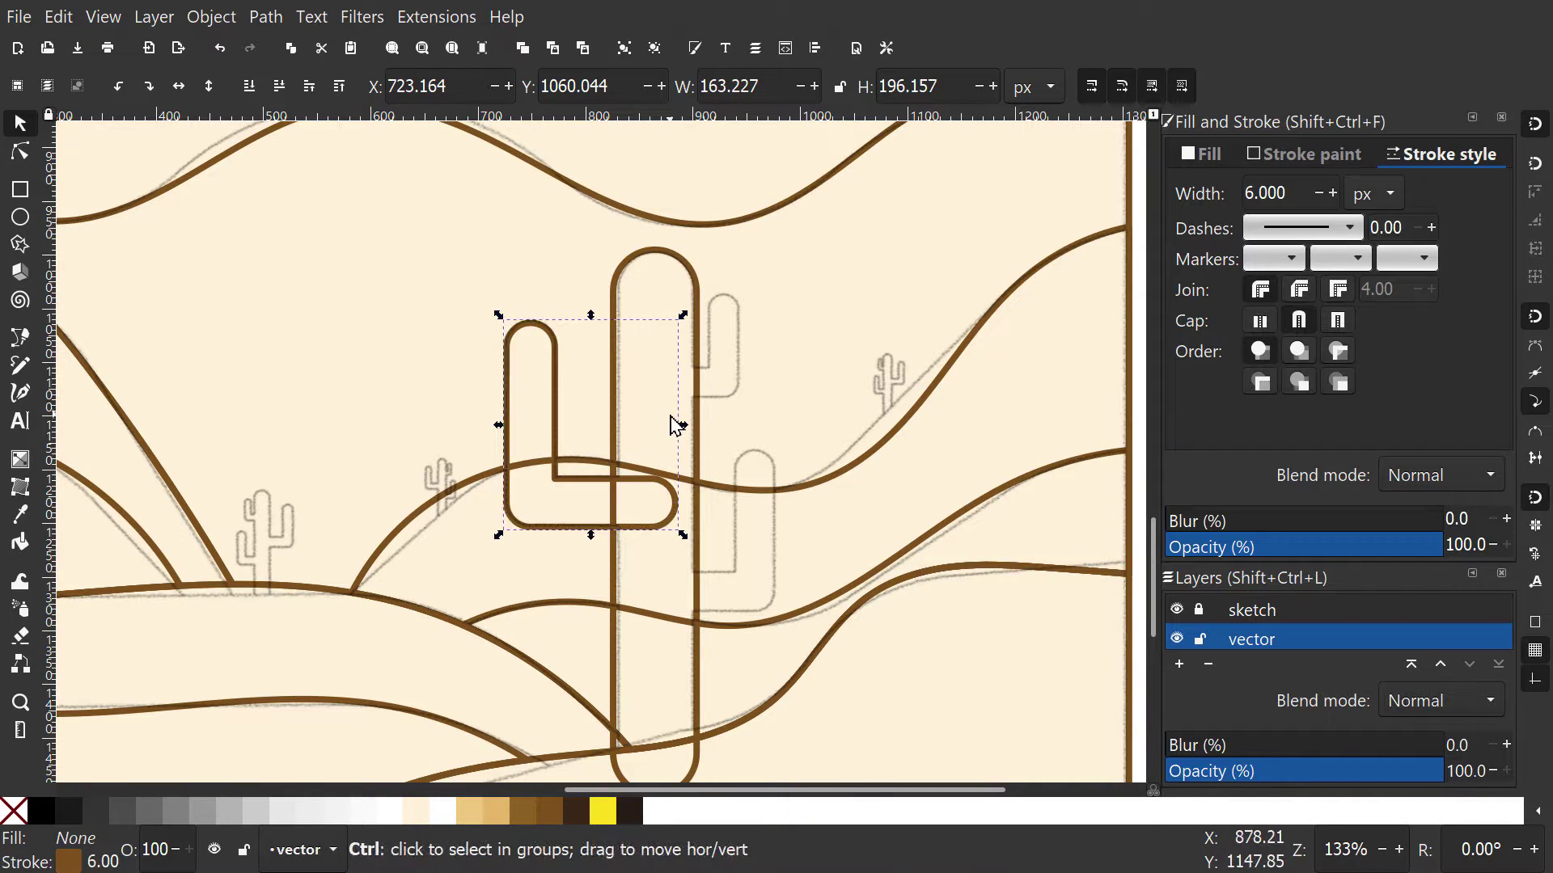
- Turn off stroke-width scaling, and duplicate the left arm, flip the copy horizontally and move it to the trunk's right side
scroll(671, 415, "up", 1)
scroll(679, 425, "down", 1)
left_click(1092, 86)
left_click_drag(636, 434, 605, 429)
scroll(605, 429, "up", 2)
key("ctrl+d")
key("h")
scroll(674, 518, "down", 1)
left_click_drag(681, 516, 684, 390)
left_click_drag(685, 388, 833, 570)
- Scale the flipped arm to about 129 by 155 px and align it with the sketched lower right arm
left_click_drag(712, 658, 712, 610)
left_click_drag(815, 555, 825, 556)
left_click_drag(722, 611, 725, 595)
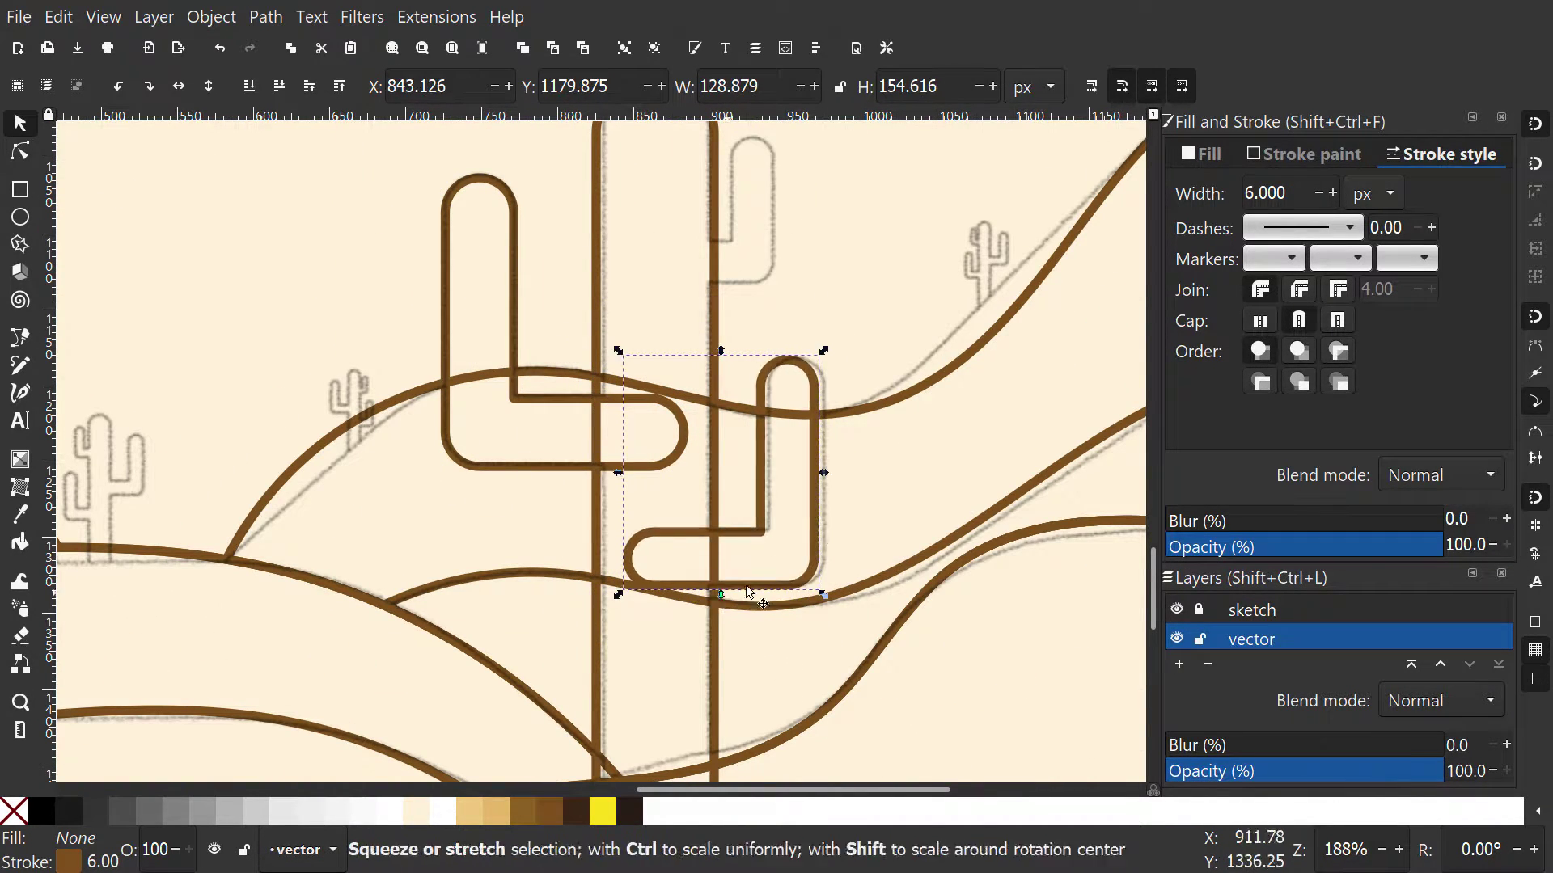
left_click_drag(818, 488, 821, 489)
- Duplicate the lower right arm and scale the copy to about 81 by 97 px over the sketched upper right arm
left_click_drag(846, 540, 751, 356)
key("ctrl+d")
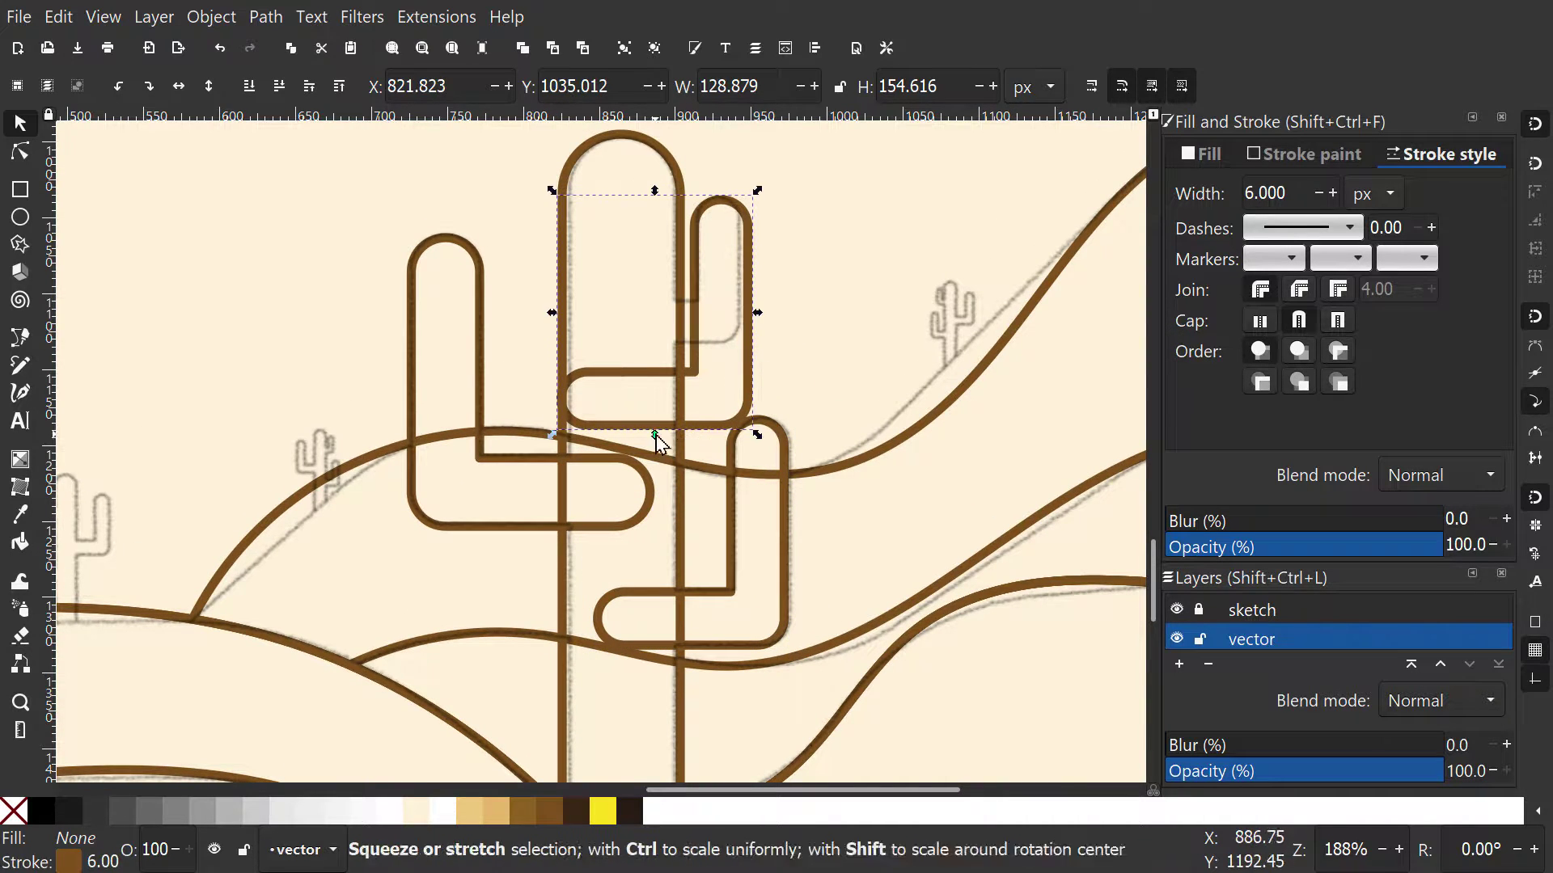
left_click_drag(655, 433, 656, 372)
left_click_drag(728, 333, 745, 333)
left_click_drag(672, 373, 678, 347)
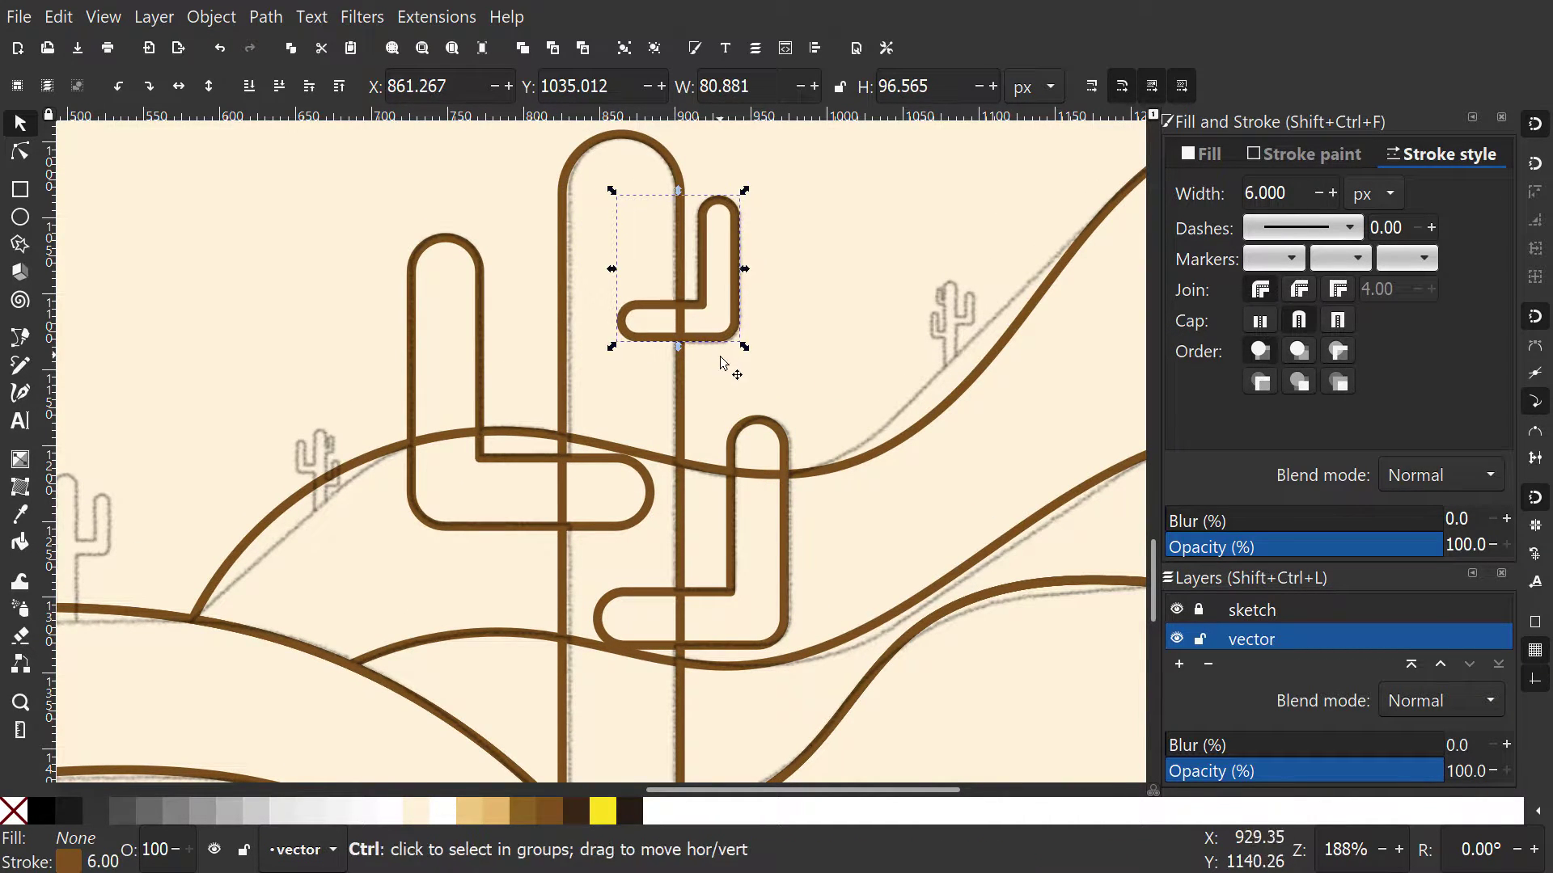
- Unite the large cactus's trunk and three arms into one path
scroll(752, 343, "down", 1)
left_click(702, 457, "shift")
left_click(635, 470, "shift")
key("ctrl+plus")
scroll(784, 533, "down", 2)
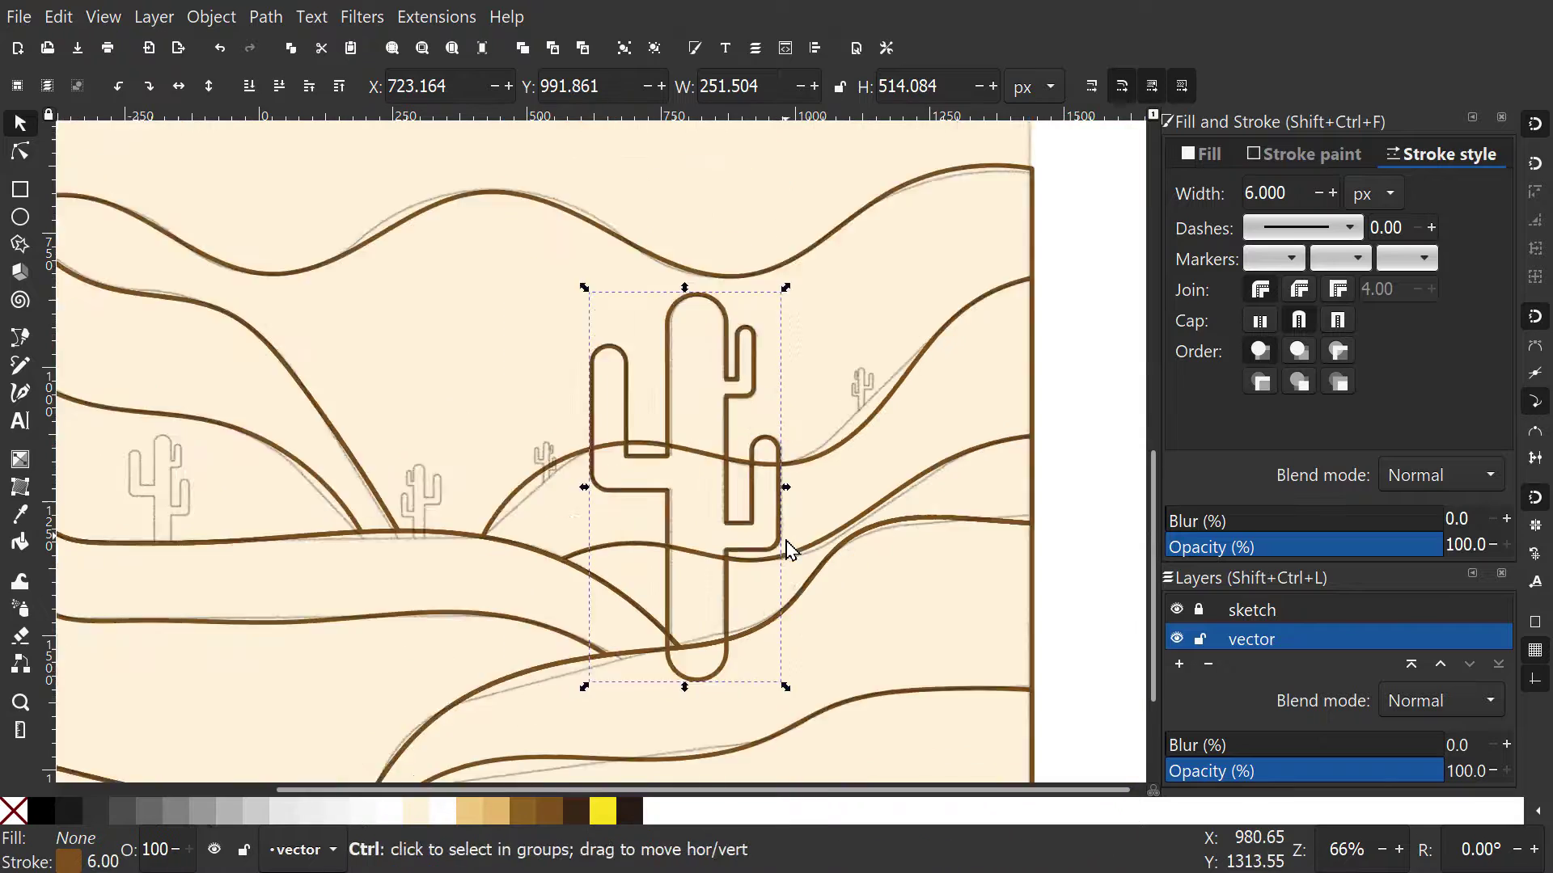
- Duplicate the large cactus and scale the copy to about 154 by 313 px over the sketched lower left cactus
left_click(746, 512)
left_click(740, 532)
key("ctrl+d")
left_click_drag(703, 524, 412, 585)
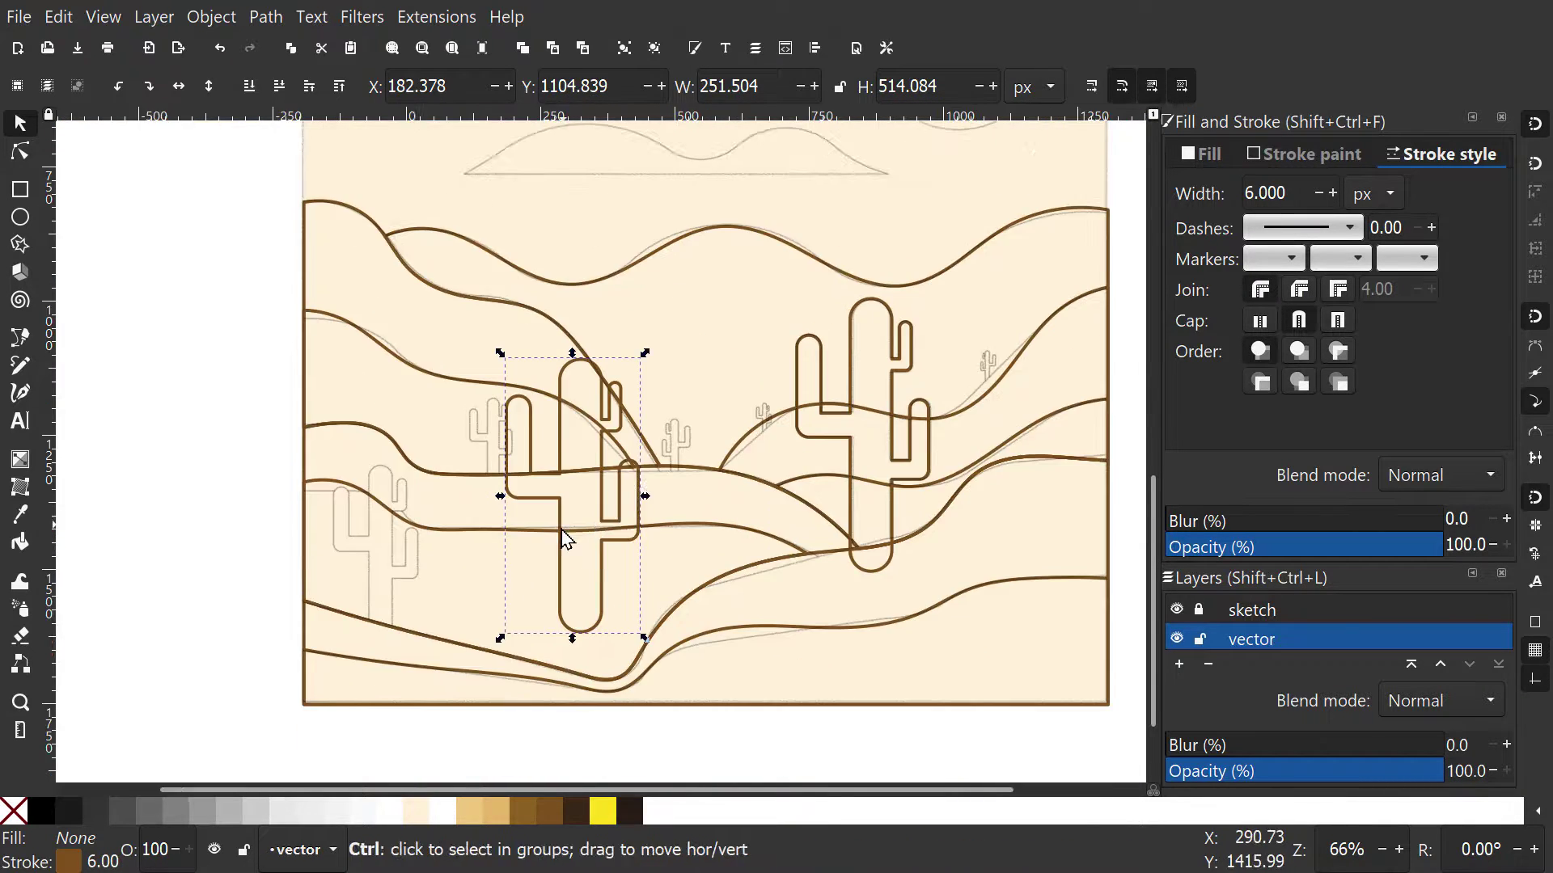
scroll(565, 541, "up", 1)
left_click_drag(640, 503, 373, 593)
left_click_drag(439, 729, 453, 614)
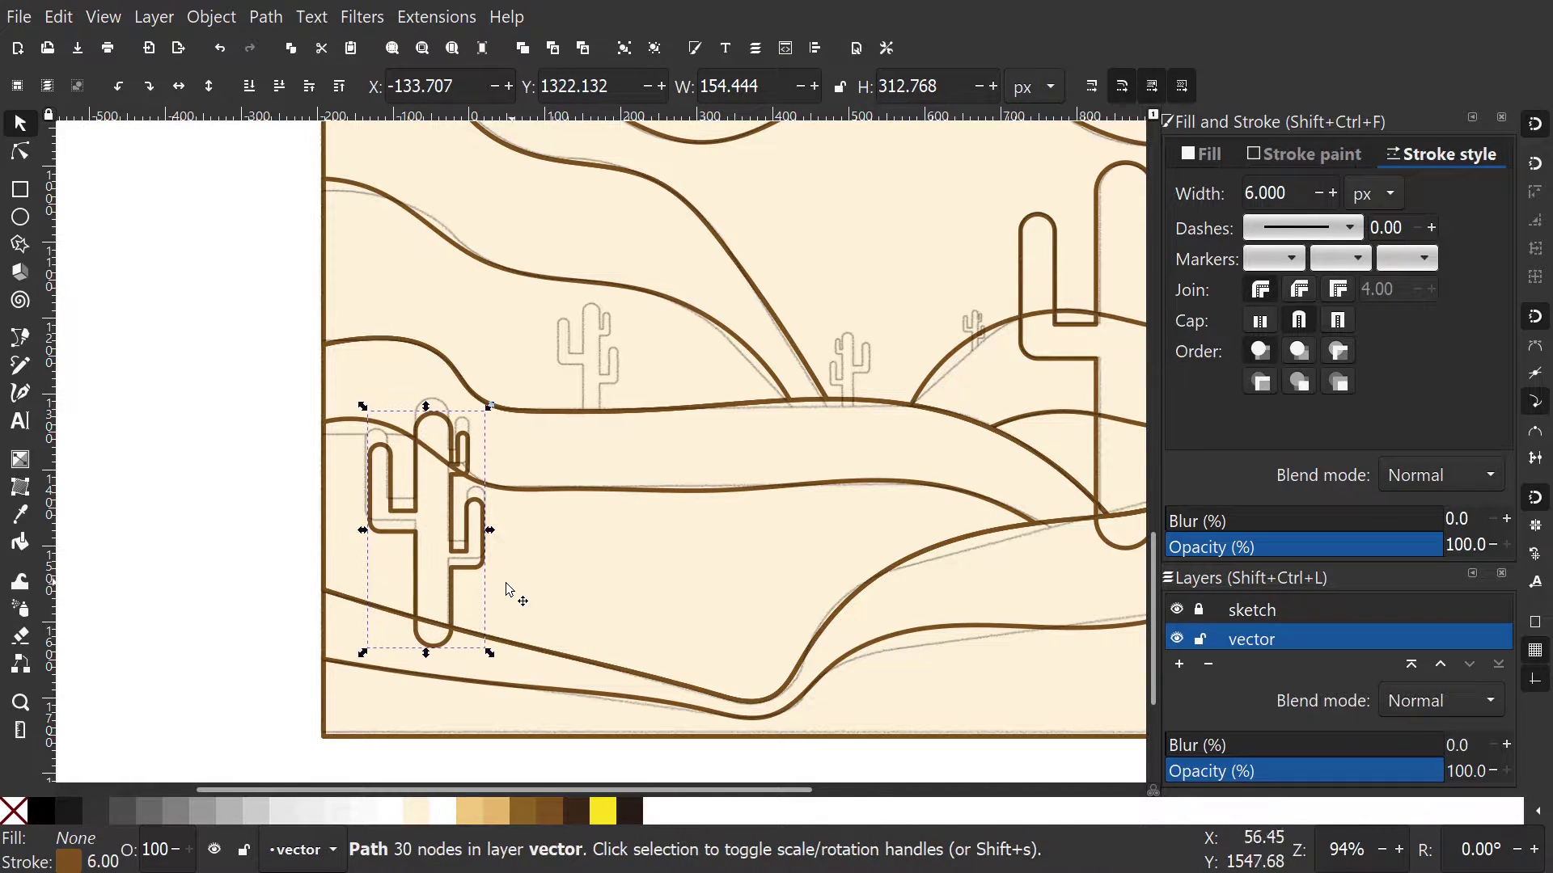
left_click_drag(564, 562, 503, 615)
- Duplicate the lower left cactus and shrink the copy over the sketched small cactus on the left ground line
key("ctrl+d")
left_click_drag(390, 551, 549, 439)
scroll(546, 429, "up", 2)
left_click_drag(501, 752, 502, 509)
left_click_drag(520, 463, 526, 470)
mouse_move(660, 523)
left_mouse_down()
mouse_move(506, 589)
mouse_move(424, 596)
left_mouse_up()
- Duplicate the small left cactus, fit the copy over the sketched central cactus and flip it horizontally
key("ctrl+d")
left_click_drag(303, 539, 819, 599)
left_click_drag(787, 656, 786, 569)
mouse_move(800, 540)
left_mouse_down()
mouse_move(820, 583)
mouse_move(788, 528)
left_mouse_up()
key("h")
scroll(831, 528, "up", 1)
mouse_move(892, 541)
left_mouse_down()
mouse_move(696, 543)
mouse_move(667, 574)
left_mouse_up()
- Duplicate the central cactus, flip the copy horizontally and scale it to about 39 by 79 px for the middle right hill's slope
key("ctrl+d")
left_click_drag(561, 547, 900, 445)
key("h")
left_click_drag(959, 529, 932, 482)
left_click_drag(904, 454, 931, 476)
left_click_drag(898, 442, 895, 430)
- Set the stroke width of the tiny cactus on the middle right hill's left slope to 2 px
right_click(102, 861)
left_click(154, 621)
left_click_drag(929, 512, 673, 563)
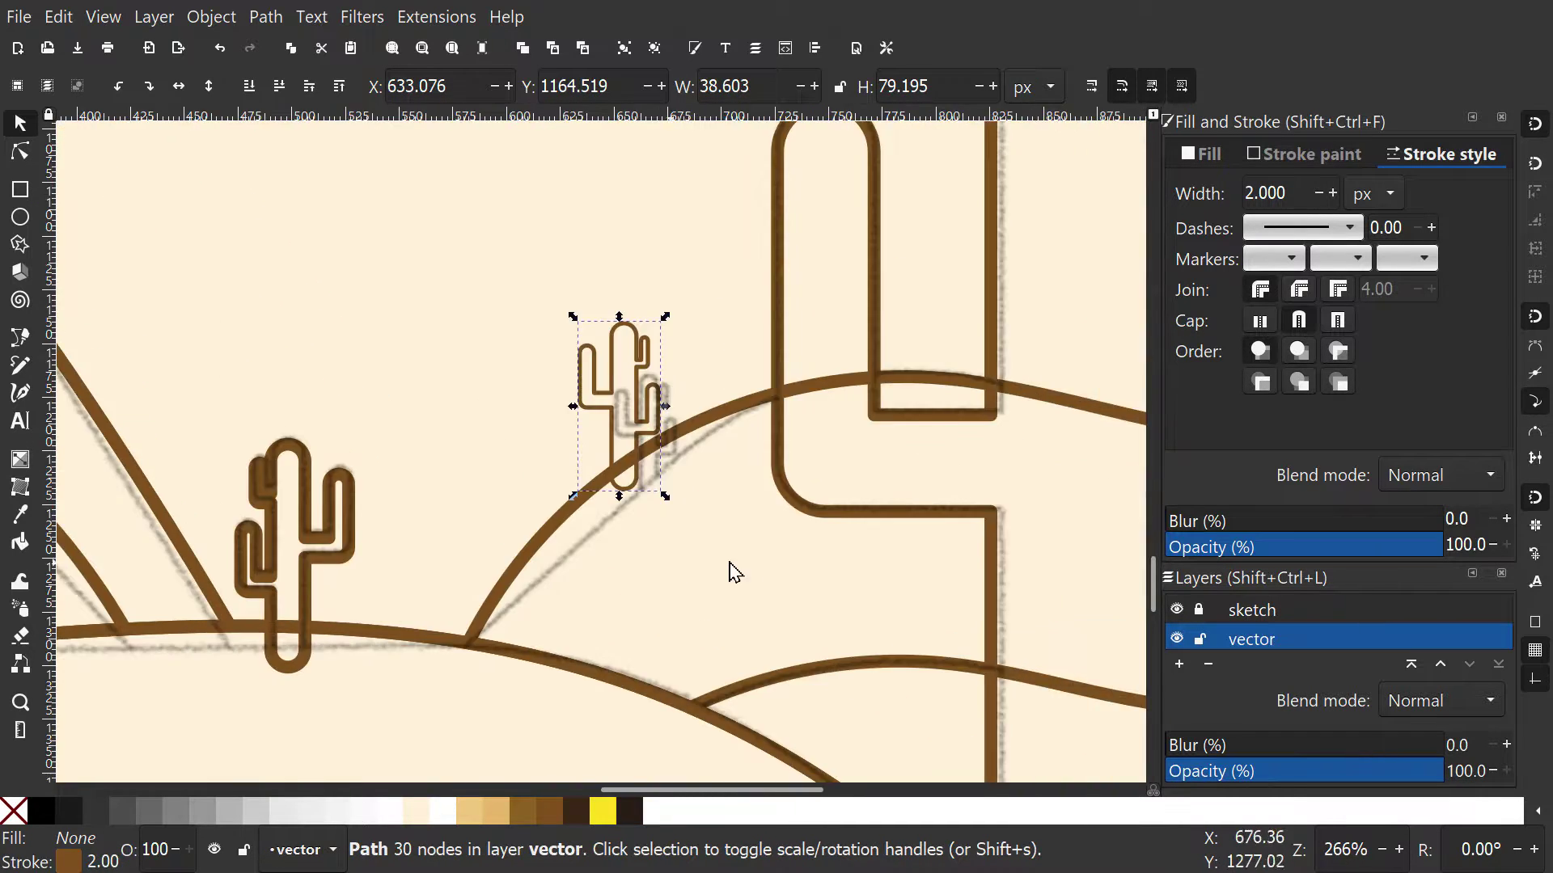
left_click_drag(908, 537, 685, 566)
- Place a mirrored copy of the tiny cactus on the far right slope and trim its base with a copy of the hill
scroll(685, 566, "down", 2)
scroll(967, 453, "up", 2)
mouse_move(544, 500)
left_mouse_down()
mouse_move(969, 445)
mouse_move(941, 430)
mouse_move(953, 487)
mouse_move(843, 502)
mouse_move(858, 471)
left_mouse_up()
left_click(913, 459)
scroll(958, 445, "down", 2)
left_click(853, 474)
key("ctrl+z")
scroll(821, 520, "up", 3)
left_click(819, 526, "shift")
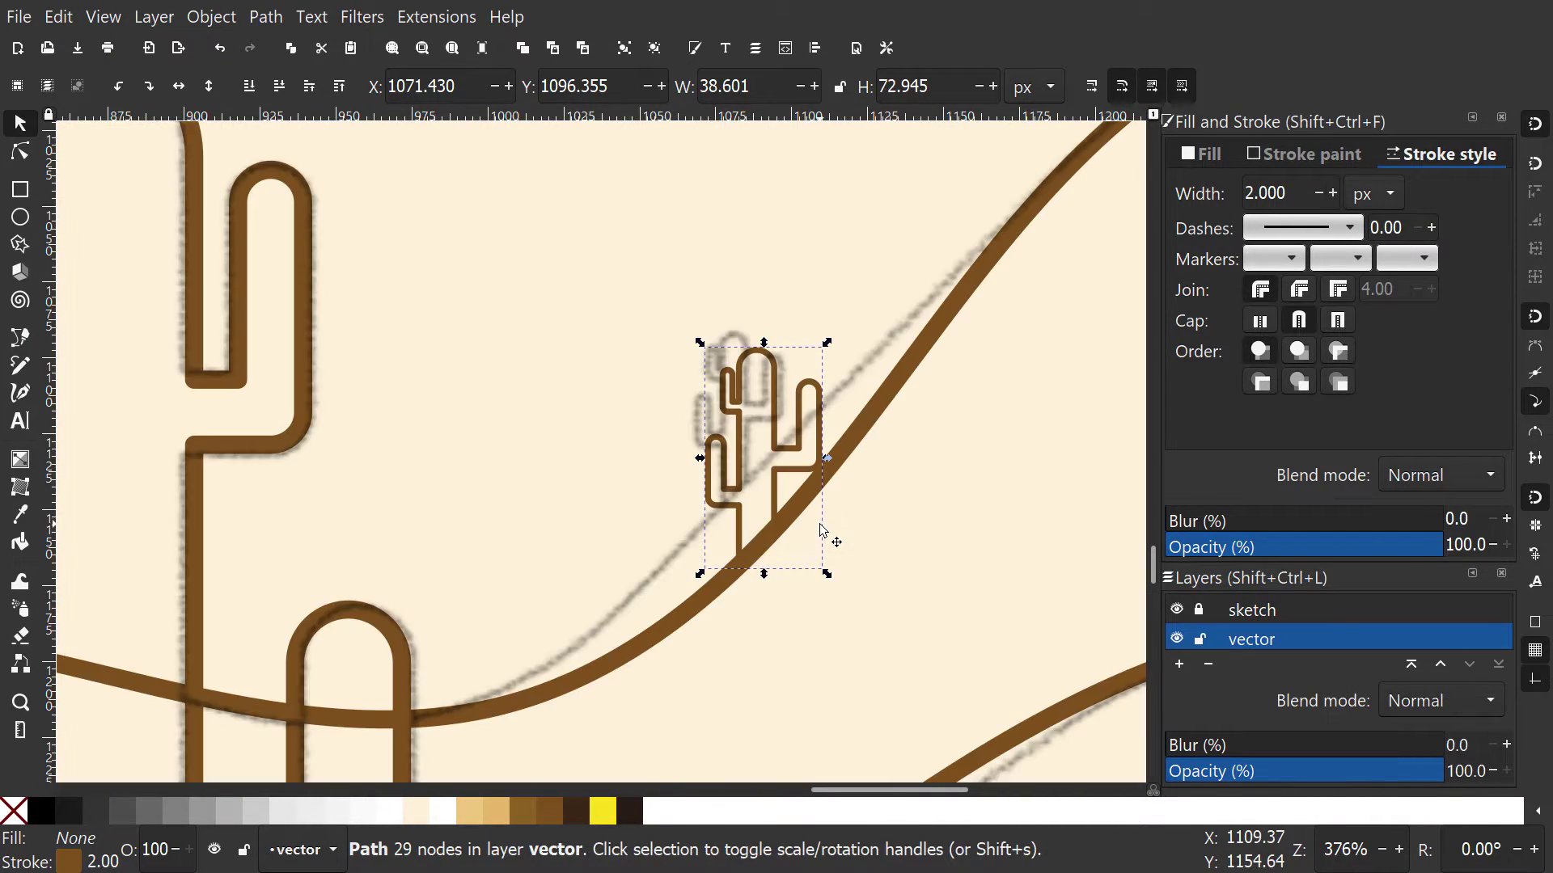
- Subtract a copy of the middle right hill from the tiny cactus on its left slope
scroll(820, 526, "down", 4)
scroll(637, 487, "up", 5)
left_click(718, 395)
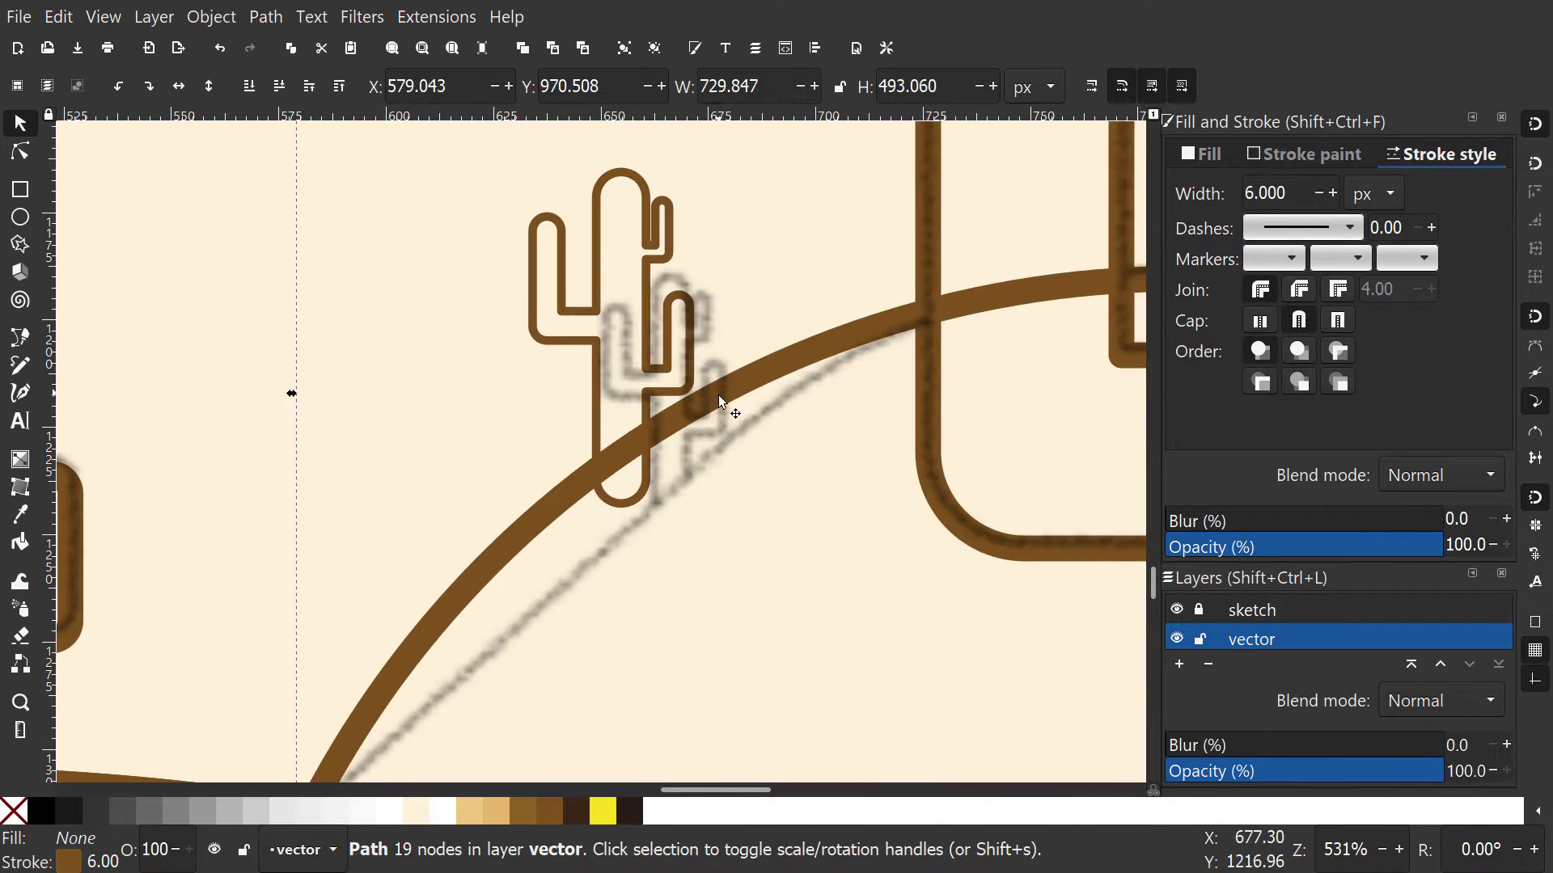
left_click(652, 390, "shift")
scroll(674, 437, "down", 2)
scroll(624, 458, "down", 2)
scroll(634, 460, "up", 1)
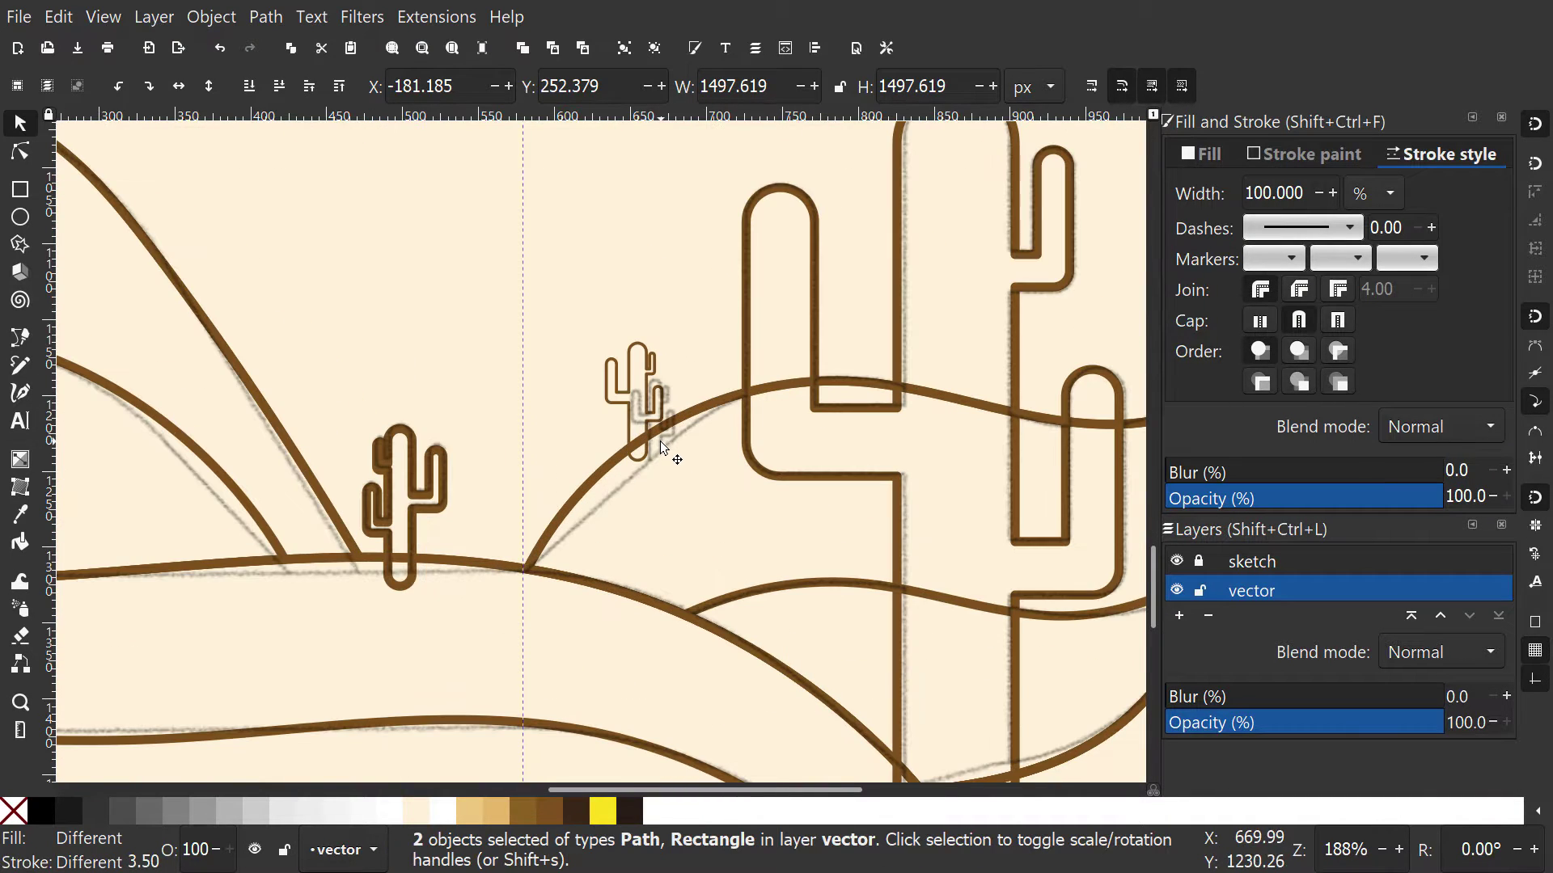
key("Escape")
left_click_drag(677, 419, 681, 454)
key("ctrl+z")
left_click(660, 419, "shift")
key("ctrl+minus")
- Subtract a copy of the wide left dune from the base of the small cactus near its crest
left_click_drag(417, 561, 457, 431)
left_click(457, 429)
key("ctrl+d")
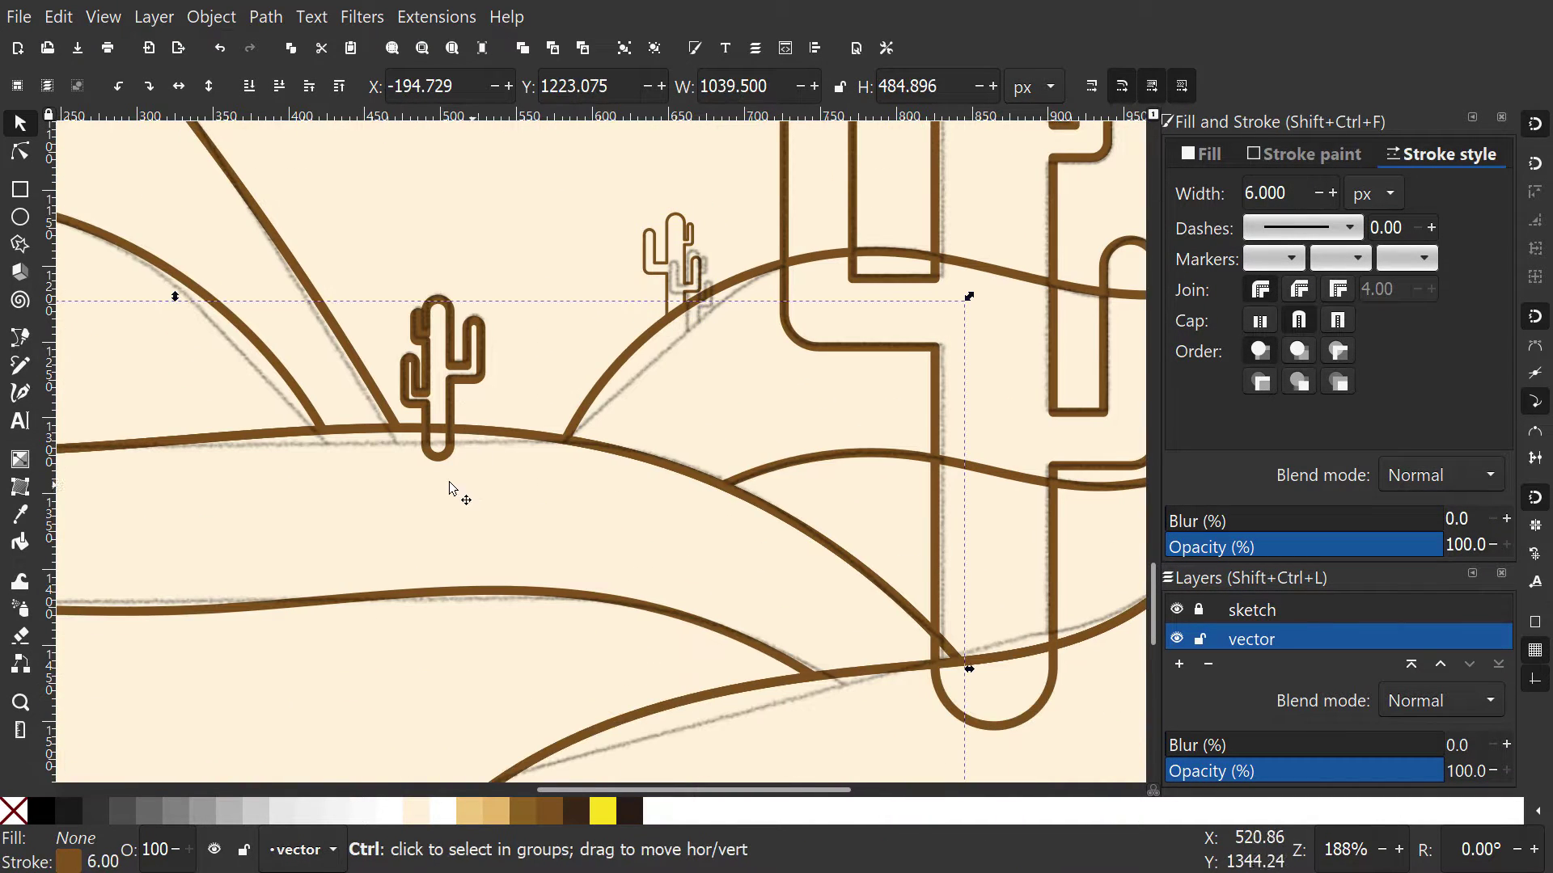
left_click(441, 457, "shift")
- Trim the base of the larger mid-left cactus with another copy of the wide left dune
scroll(441, 457, "down", 3)
scroll(242, 483, "up", 3)
left_click(427, 395)
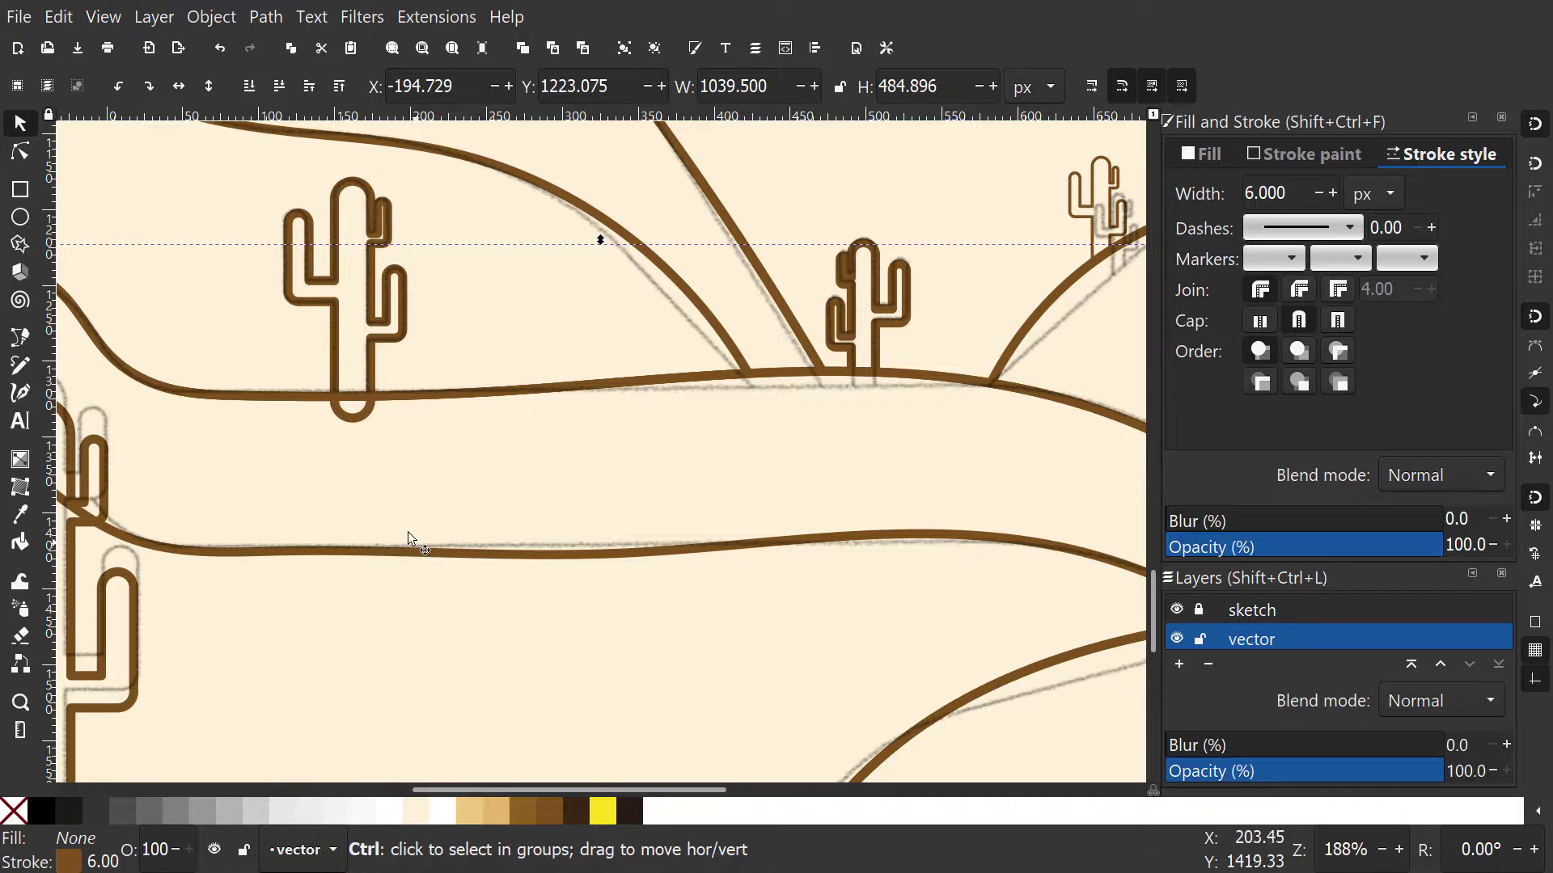
left_click(383, 354, "ctrl")
scroll(758, 464, "down", 5)
scroll(769, 411, "up", 5)
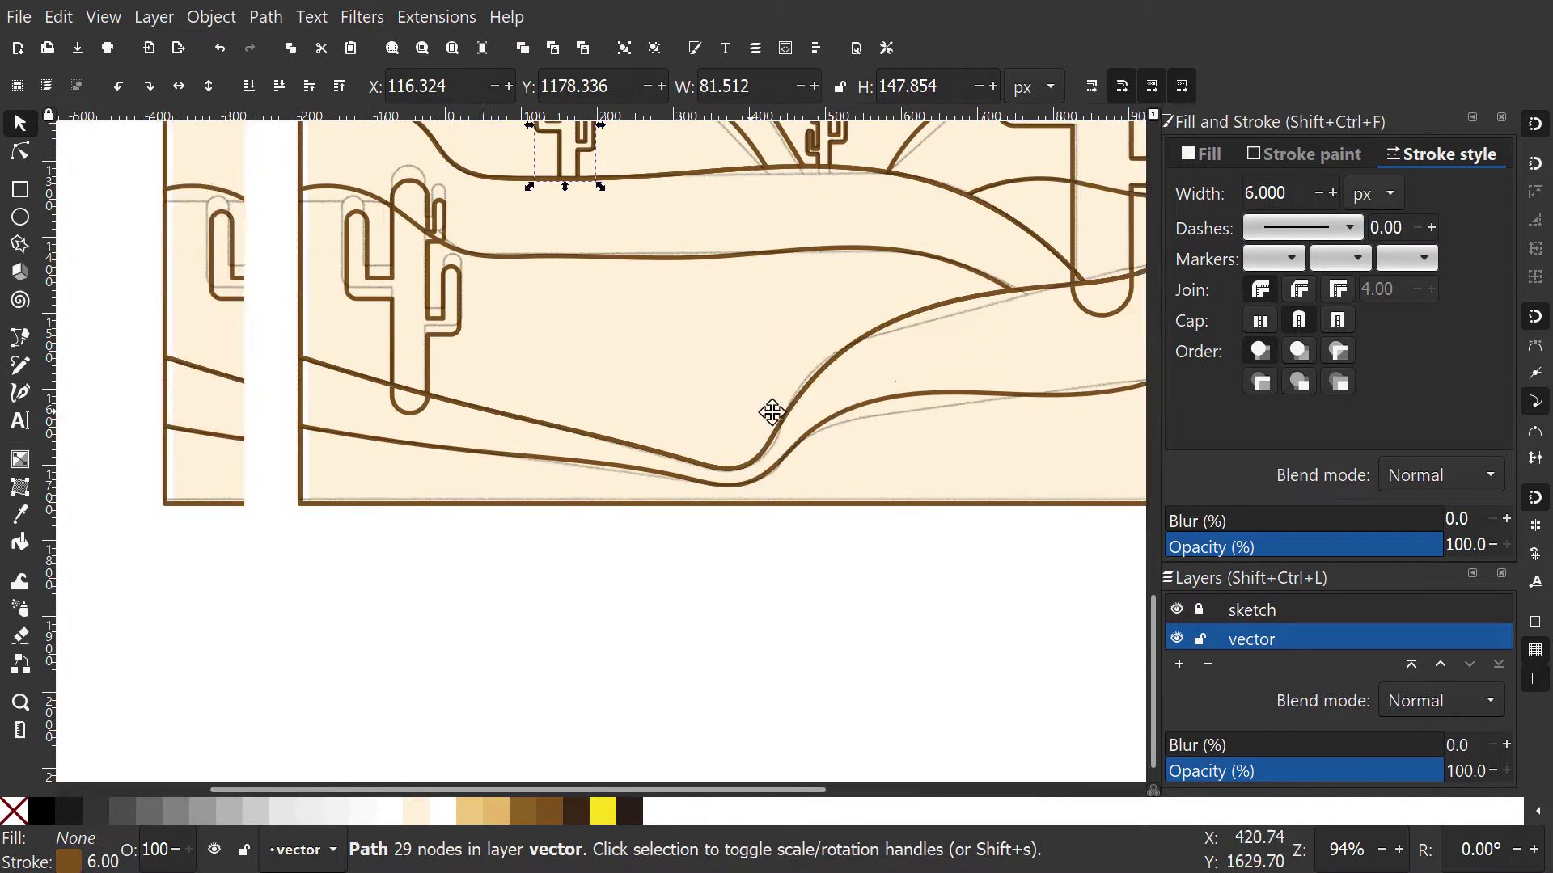
left_click_drag(554, 402, 534, 470)
key("ctrl+z")
scroll(616, 380, "down", 2)
left_click_drag(443, 292, 377, 315)
key("ctrl+z")
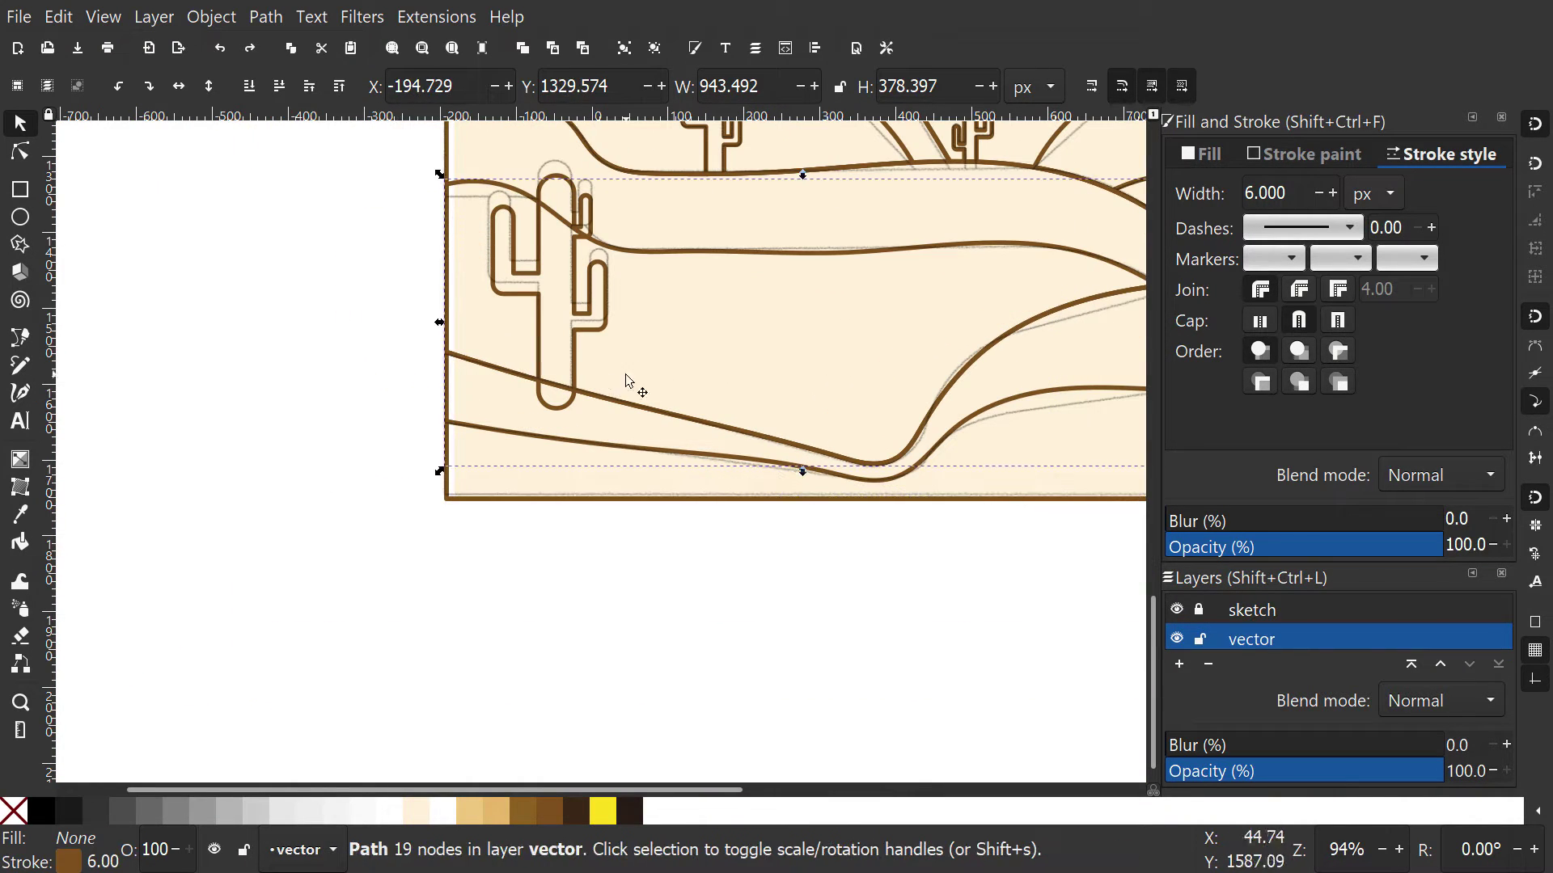
- Subtract a copy of the second dune from the front from the base of the lower left cactus
scroll(628, 378, "down", 1)
scroll(628, 378, "up", 1)
left_click(567, 401)
left_click(573, 383)
scroll(610, 376, "down", 2)
scroll(626, 357, "up", 2)
left_click(613, 424)
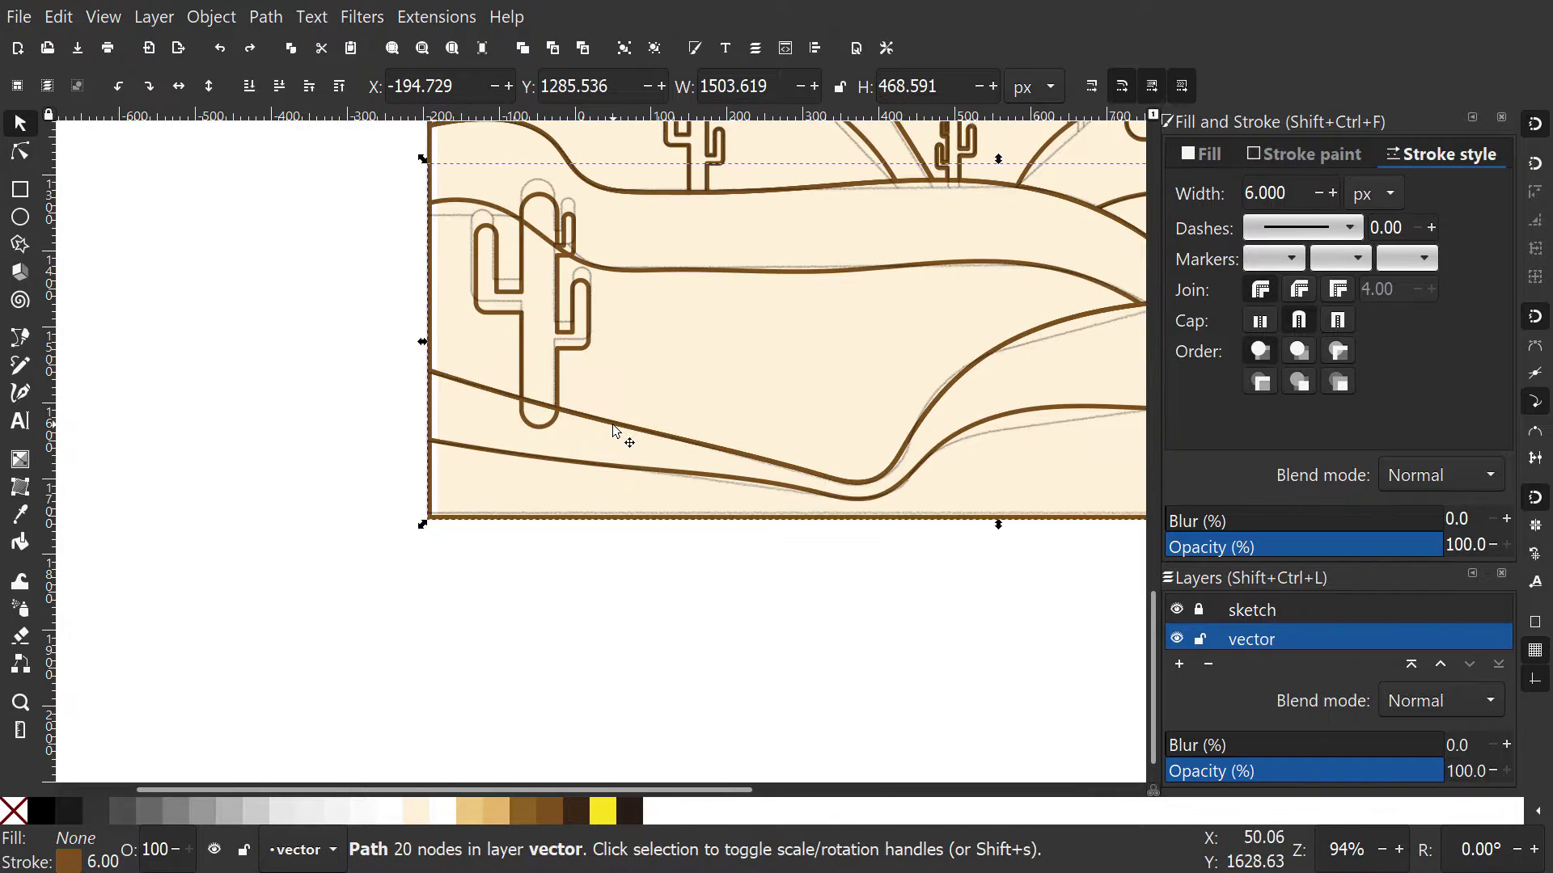
left_click_drag(613, 426, 600, 445)
key("ctrl+z")
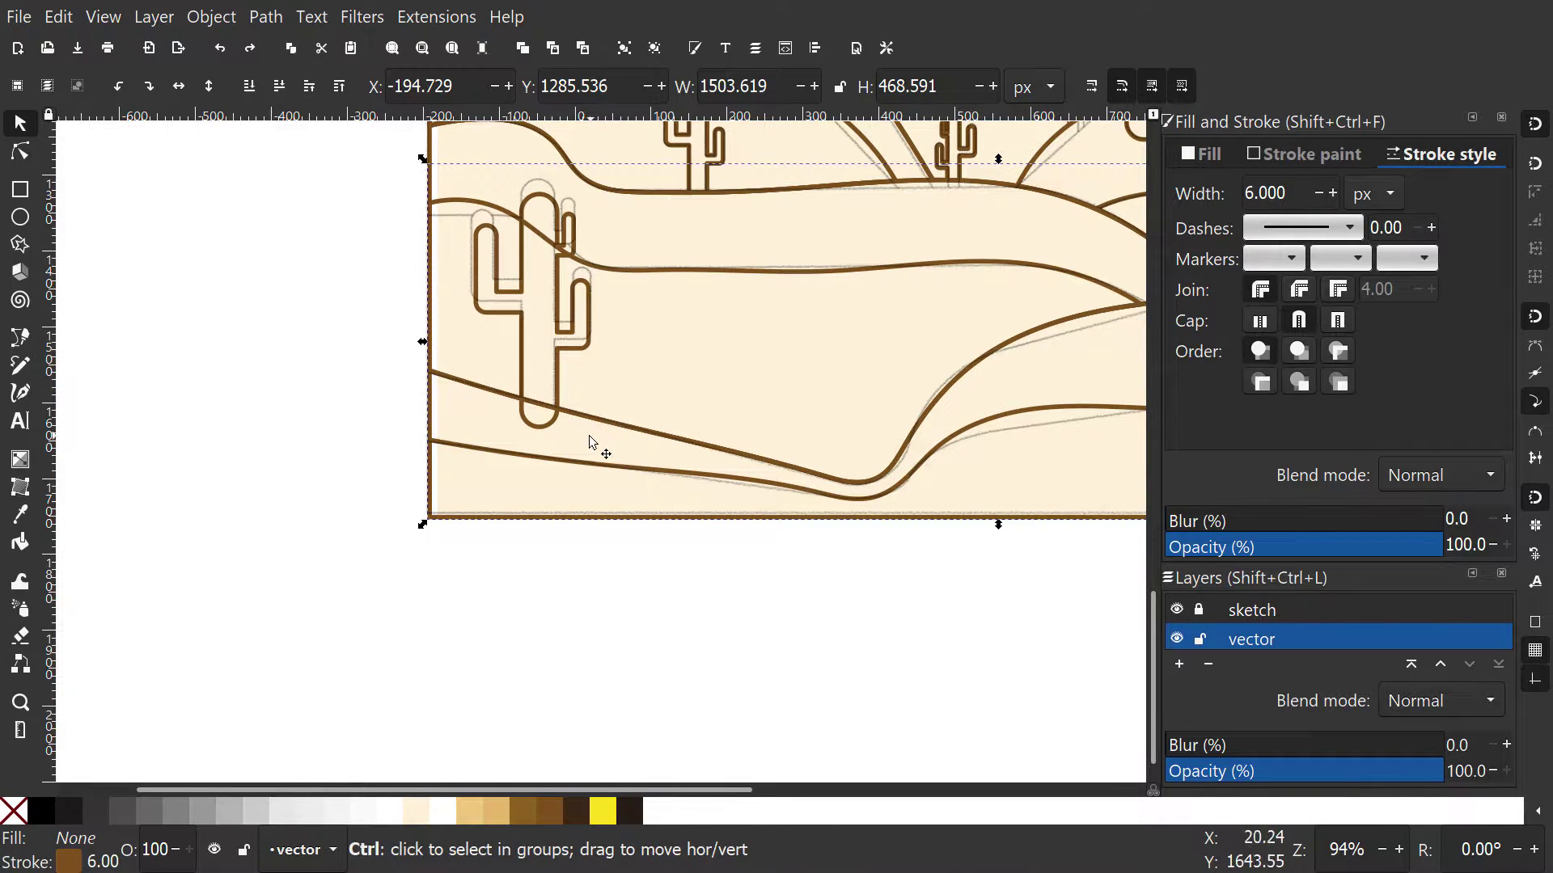
left_click(557, 372, "ctrl")
scroll(624, 336, "up", 3)
left_click(517, 449)
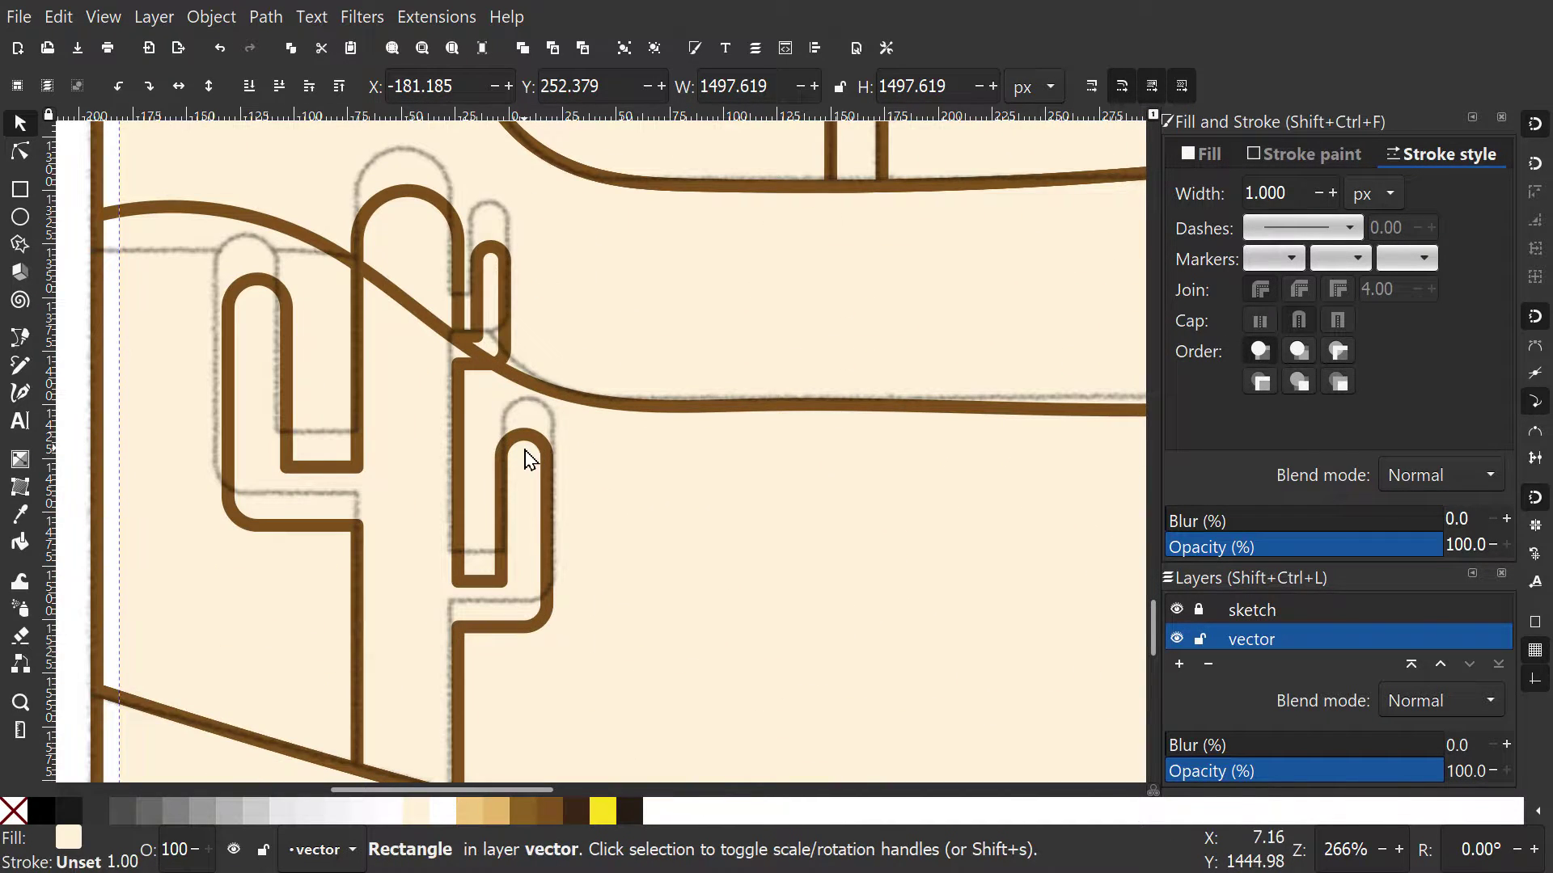
- Subtract a copy of the lower left cactus from the dune behind it
left_click_drag(524, 449, 552, 464)
left_click(495, 391)
scroll(576, 443, "down", 2)
left_click(588, 478, "shift")
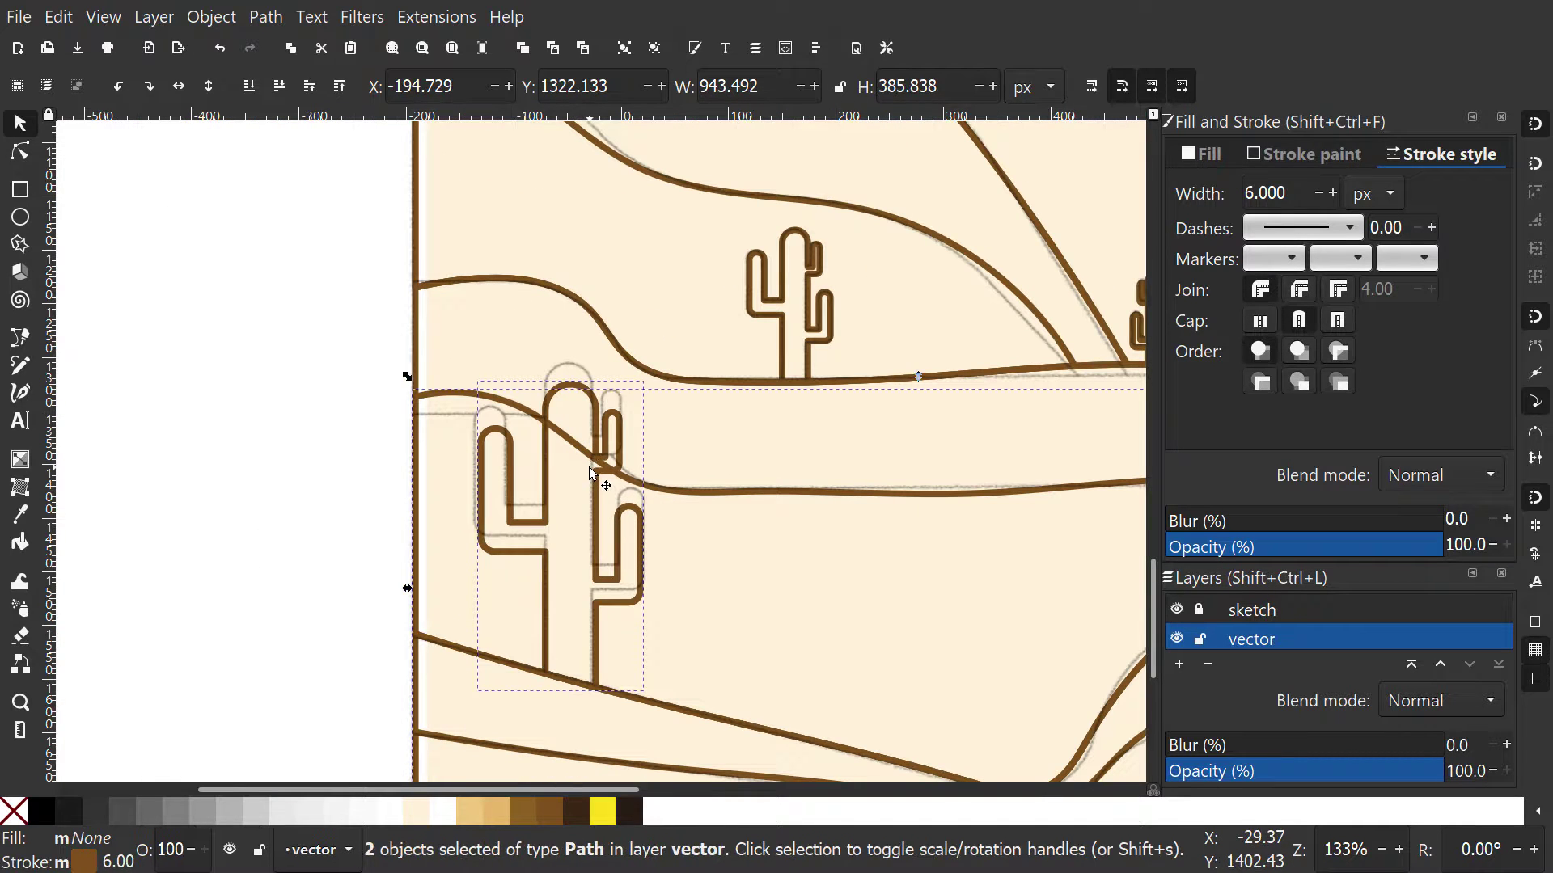
key("ctrl+k")
scroll(647, 507, "down", 2)
left_click_drag(511, 479, 496, 493)
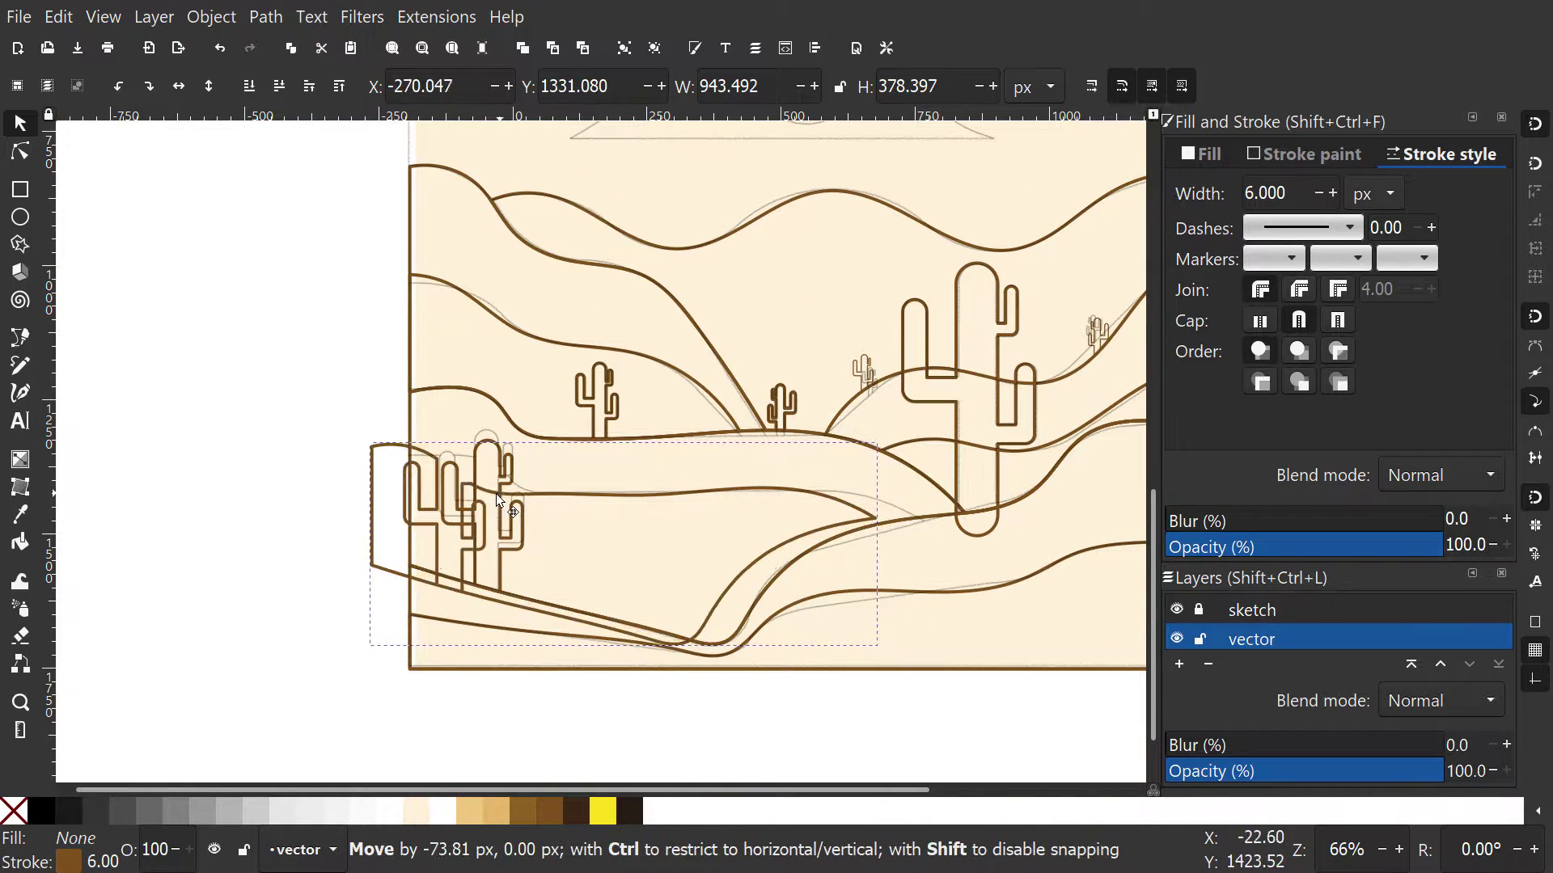
key("ctrl+z")
- Break the cut lower left dune apart and delete the small leftover piece at the cactus's base
key("shift+ctrl+k")
left_click(488, 589)
left_click(510, 628)
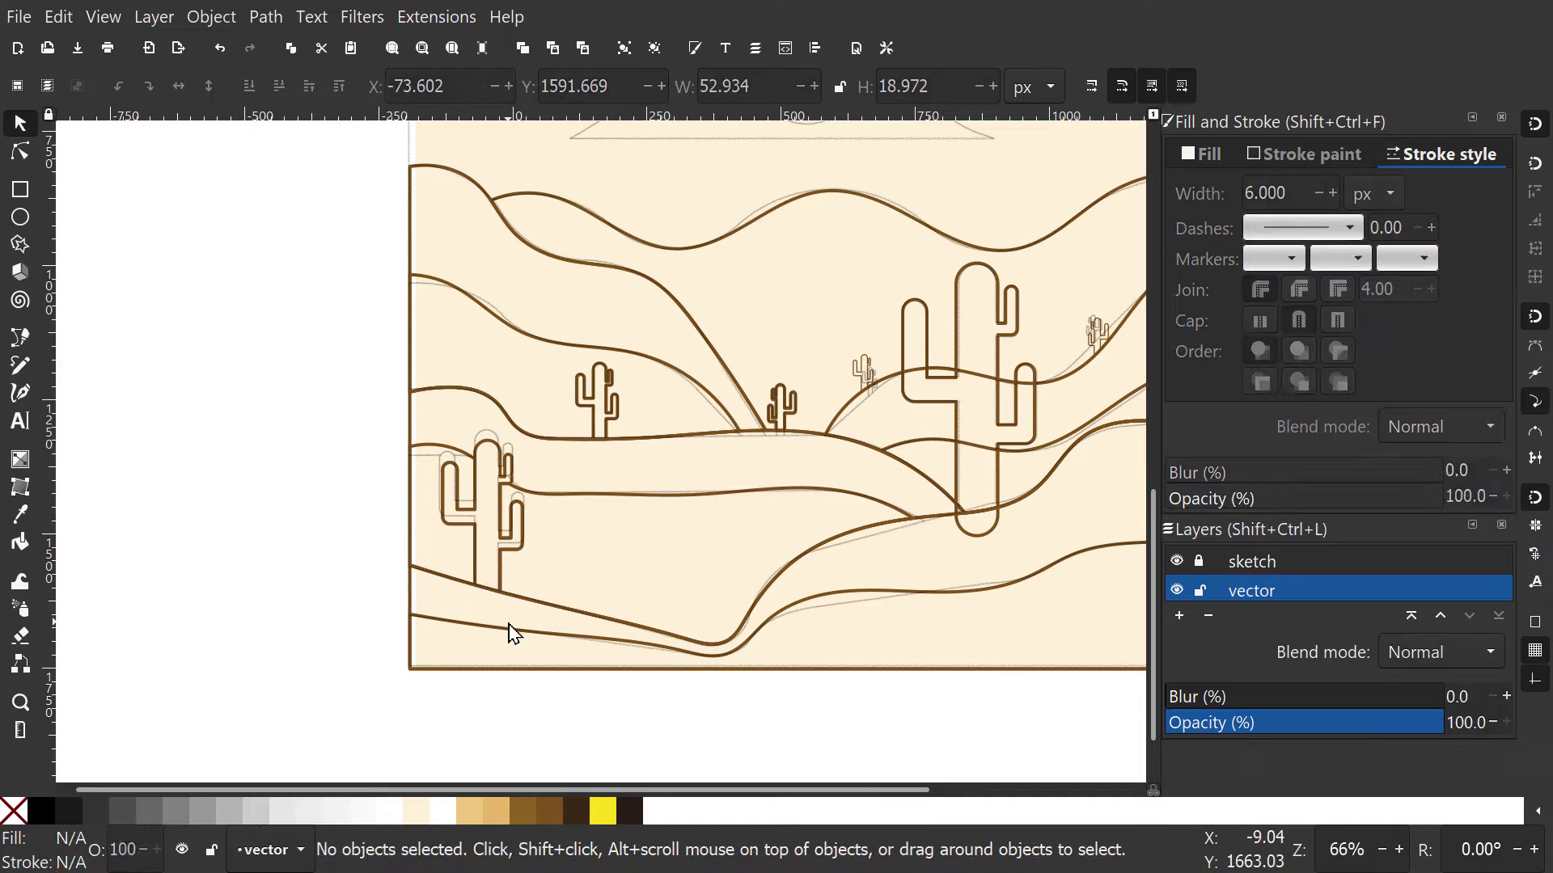
- Trim the rounded base of the large cactus with a copy of the dune it stands on
scroll(804, 510, "up", 2)
left_click(670, 652)
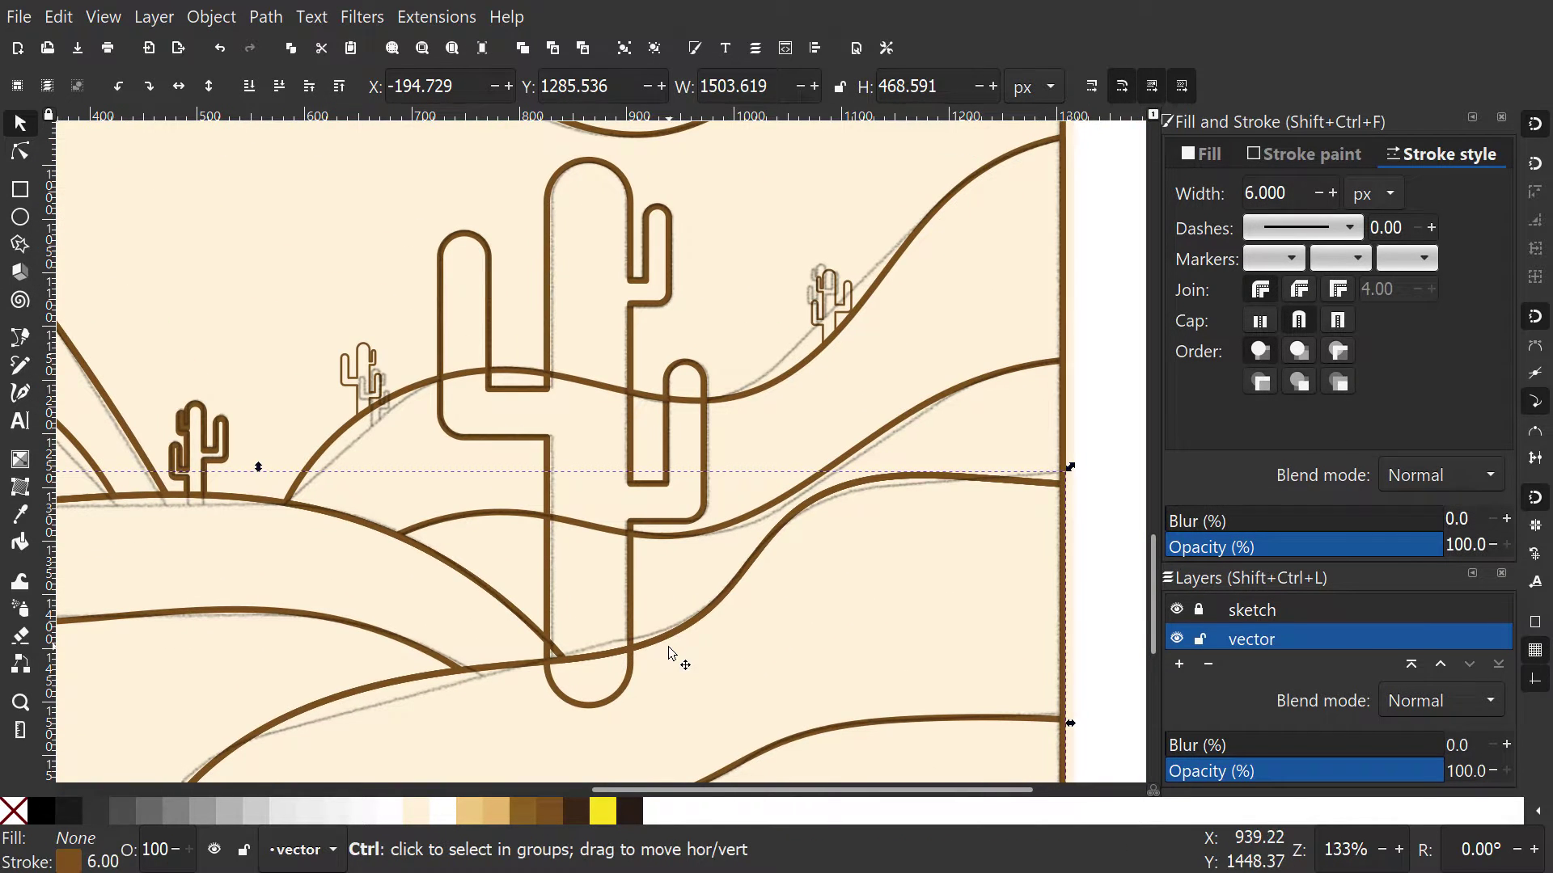
left_click(630, 689, "ctrl")
scroll(634, 680, "up", 1)
scroll(540, 647, "up", 3)
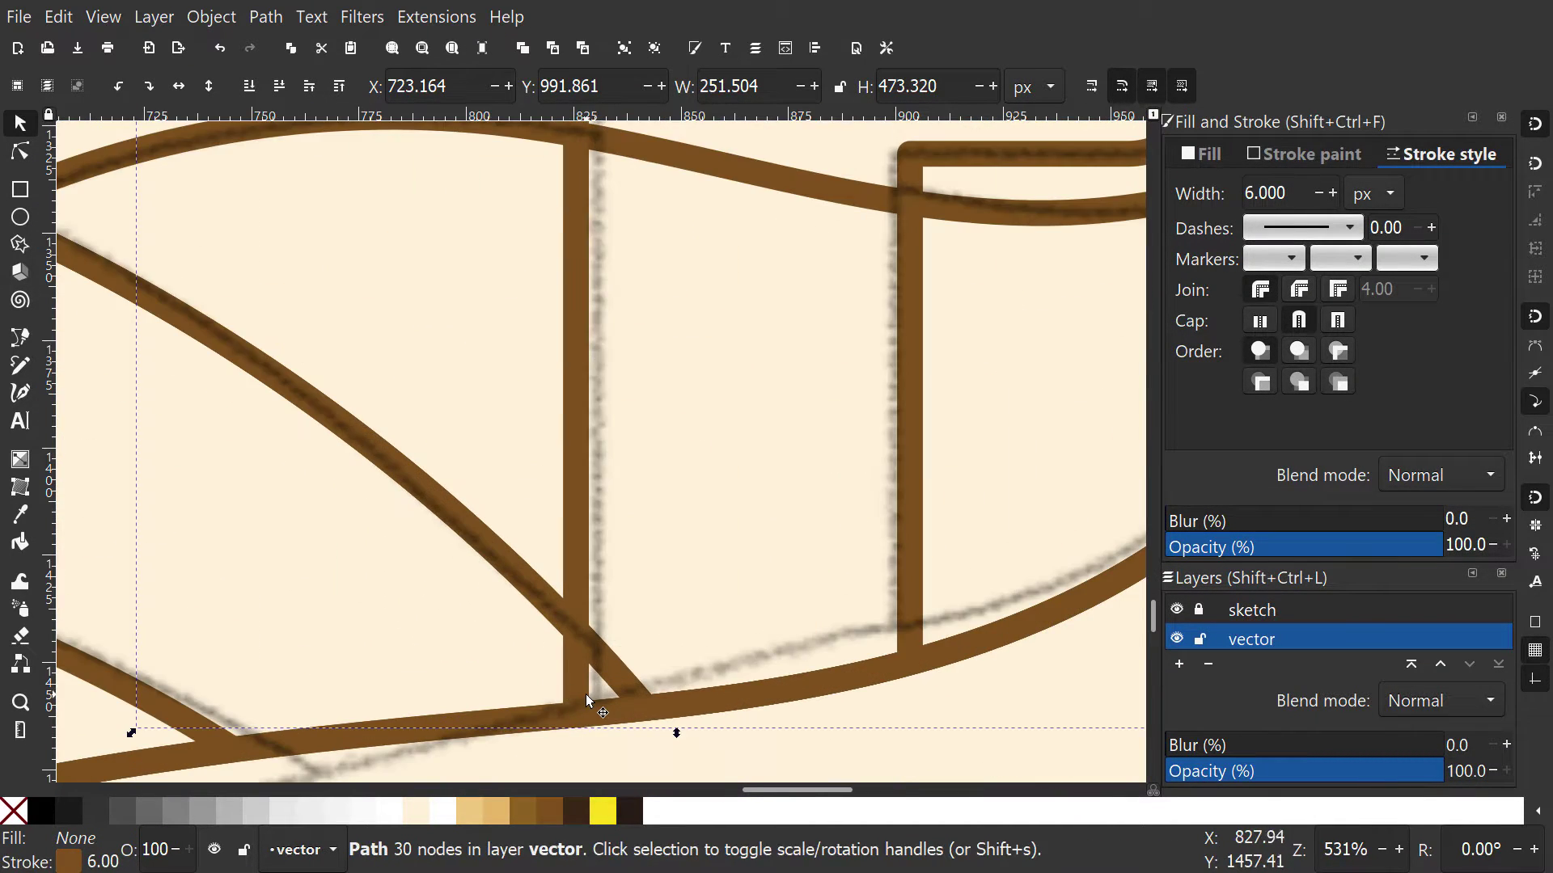
- Subtract a copy of the large cactus from the low hill directly behind its trunk
scroll(553, 648, "down", 2)
left_click(551, 650, "shift")
key("ctrl+plus")
- Duplicate the large cactus and subtract the copy from the middle right hill
left_click(580, 676)
key("ctrl+d")
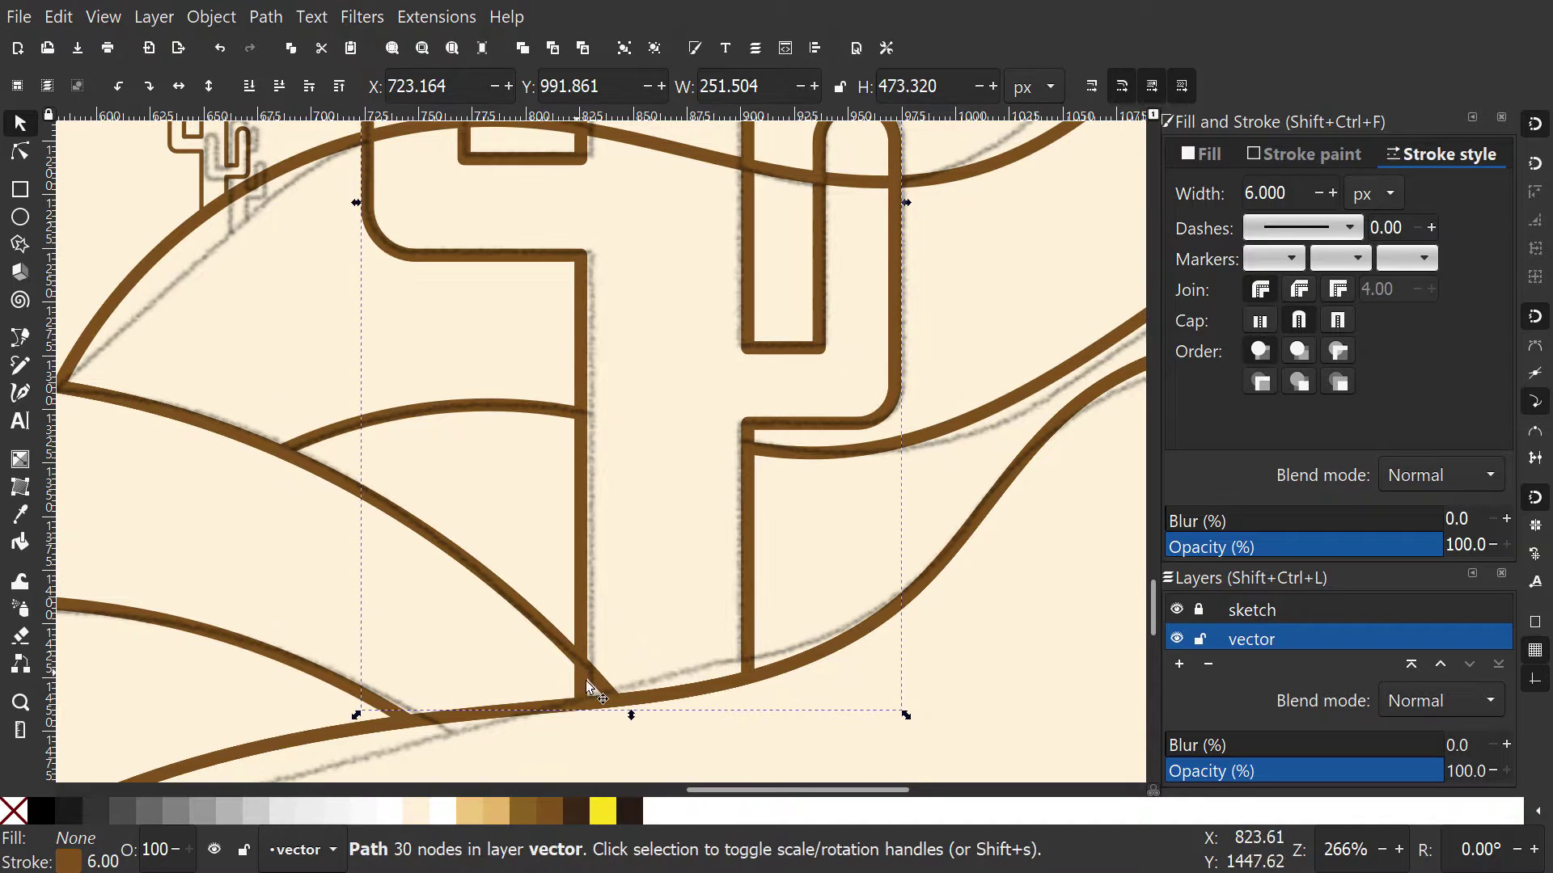
left_click(603, 695, "shift")
key("ctrl+minus")
left_click(601, 687, "shift")
key("ctrl+minus")
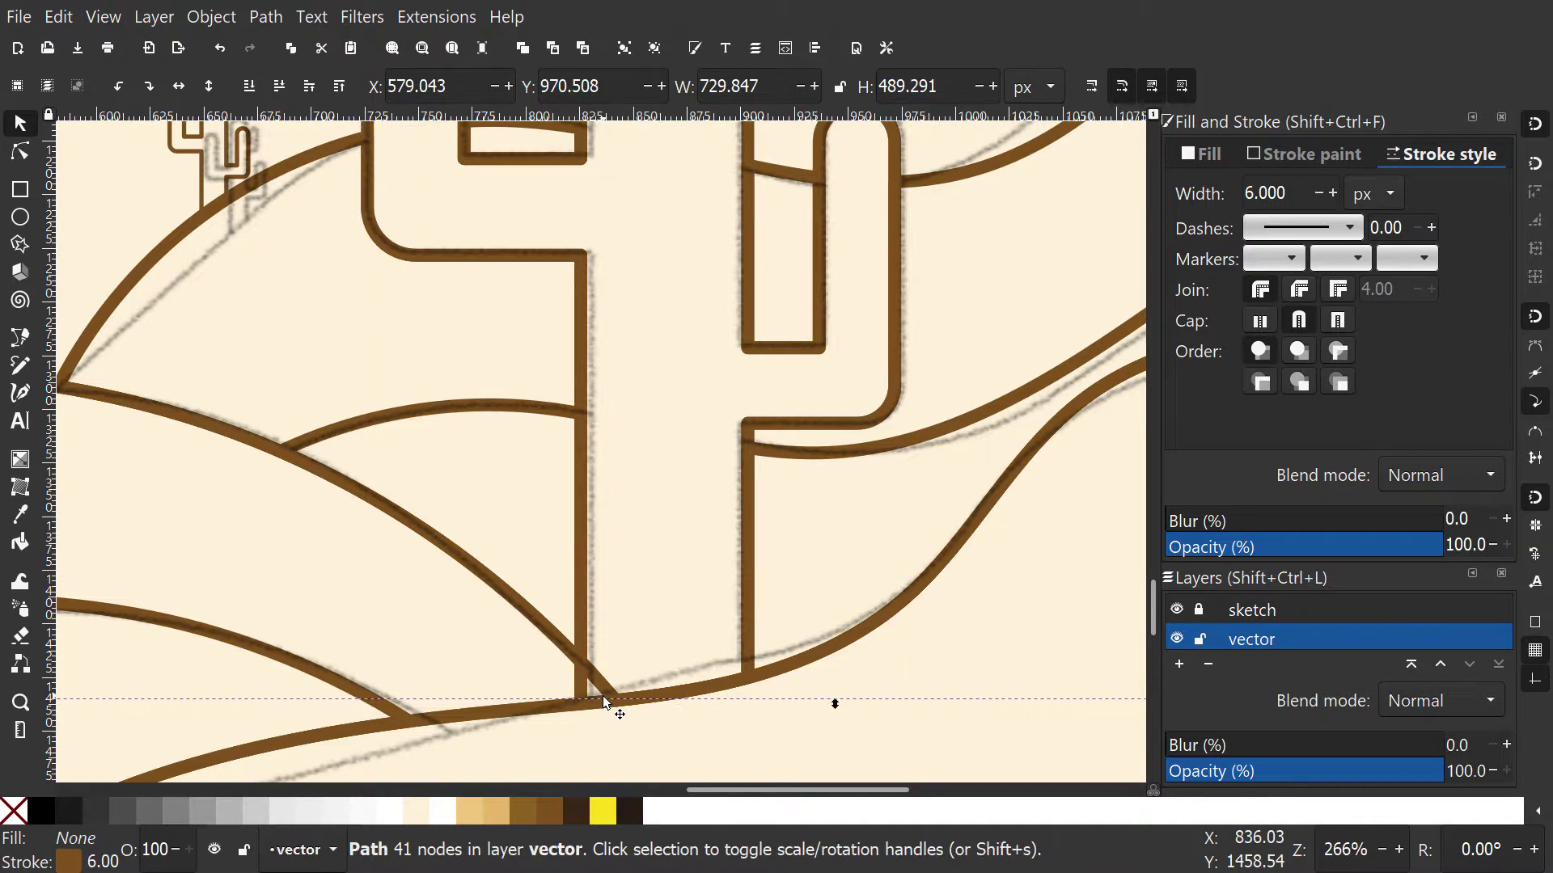
left_click_drag(603, 697, 554, 680)
key("ctrl+z")
- Subtract copies of the large cactus from the wide left dune and the back mountain range
left_click(583, 605)
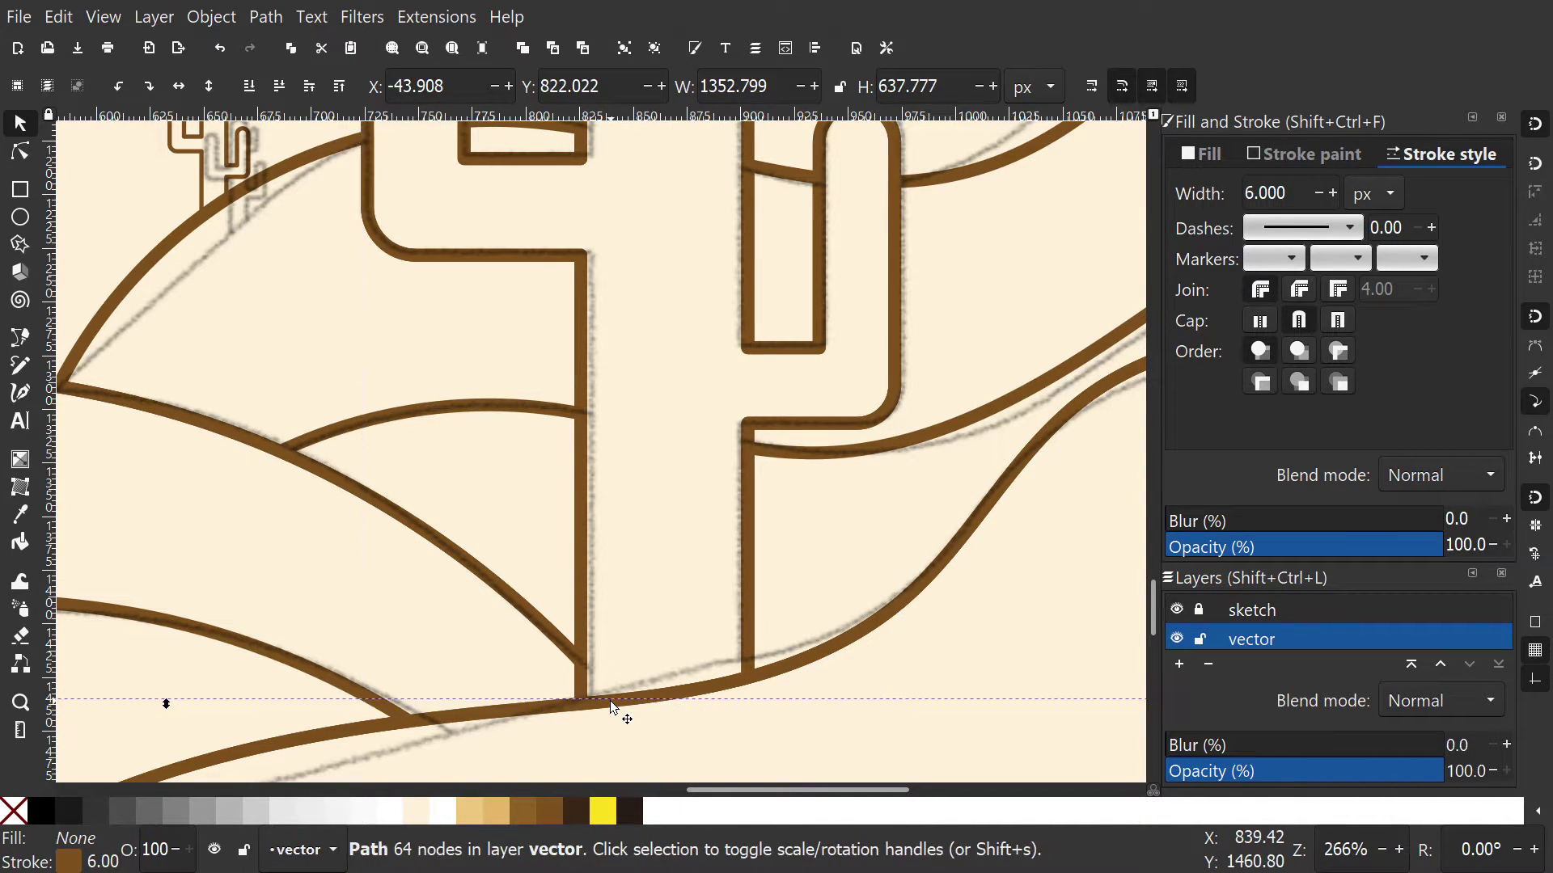
scroll(610, 701, "down", 2)
scroll(664, 640, "up", 1)
scroll(668, 627, "down", 2)
left_click_drag(691, 663, 694, 621)
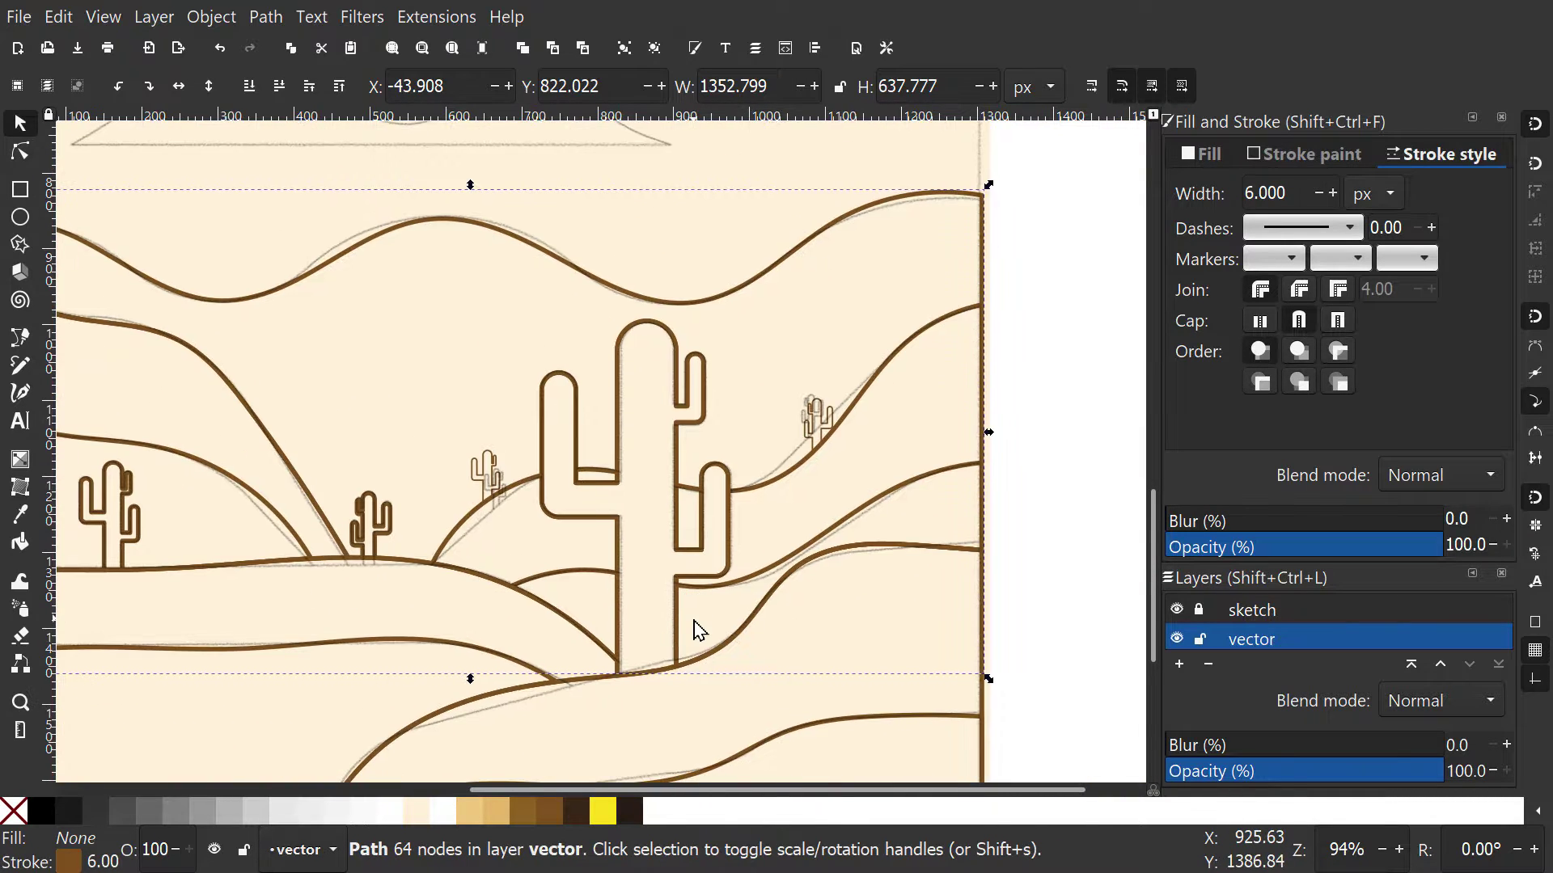
- Break the low hill behind the large cactus apart into separate paths and delete its leftover fragments
scroll(694, 621, "down", 2)
scroll(719, 630, "up", 1)
left_click(709, 564)
left_click(756, 564, "shift")
key("ctrl+minus")
left_click_drag(759, 564, 775, 497)
key("ctrl+z")
key("ctrl+shift+k")
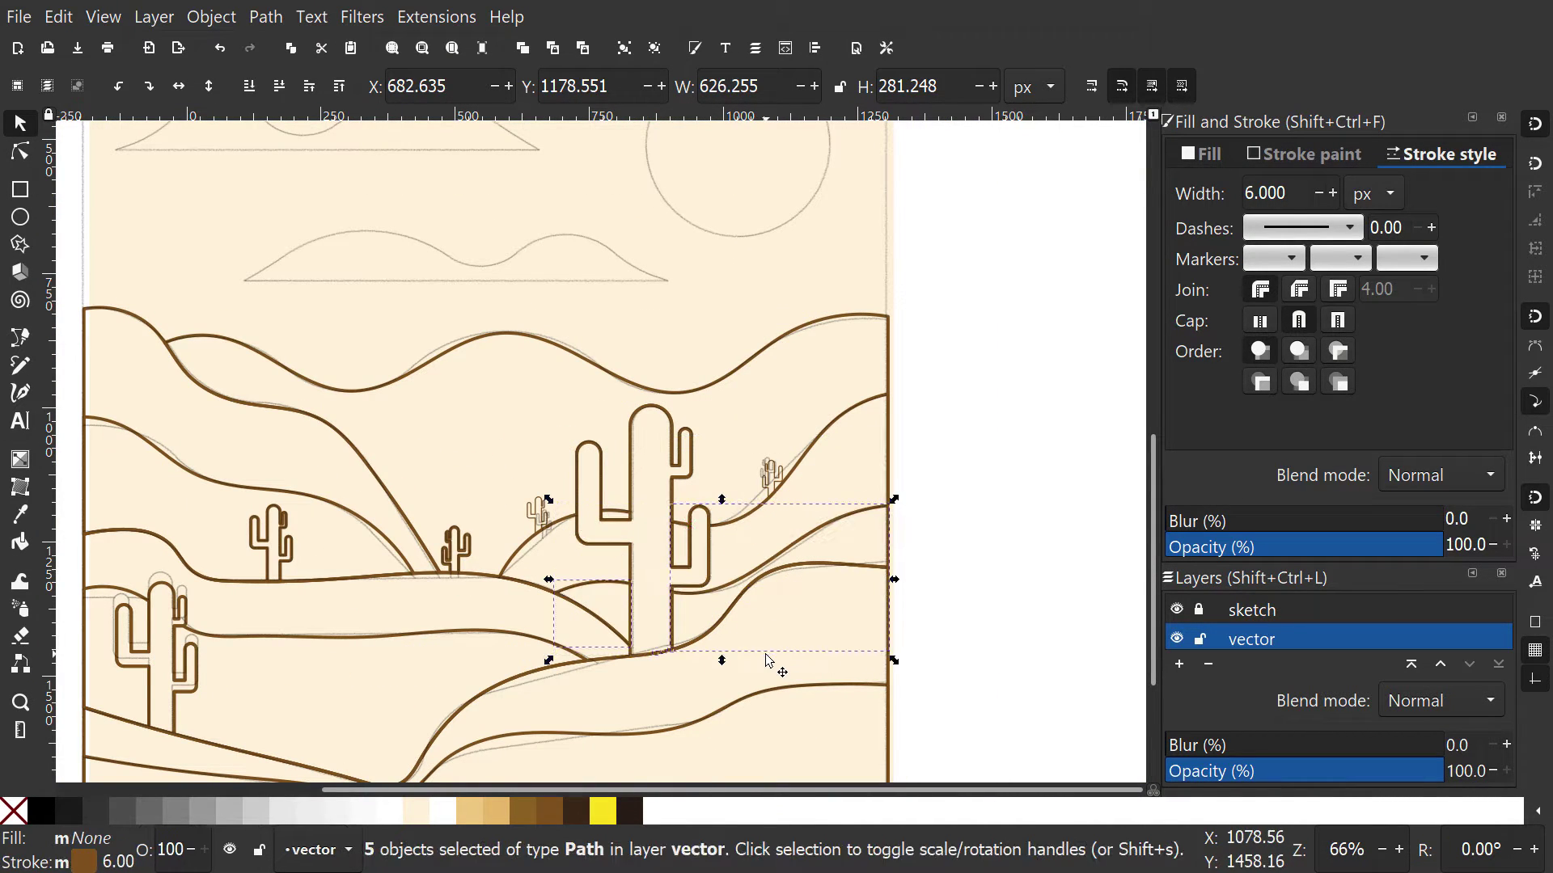
key("Delete")
- Break the middle right hill apart and delete the small leftover fragments at the large cactus's base
left_click(758, 502)
key("ctrl+shift+k")
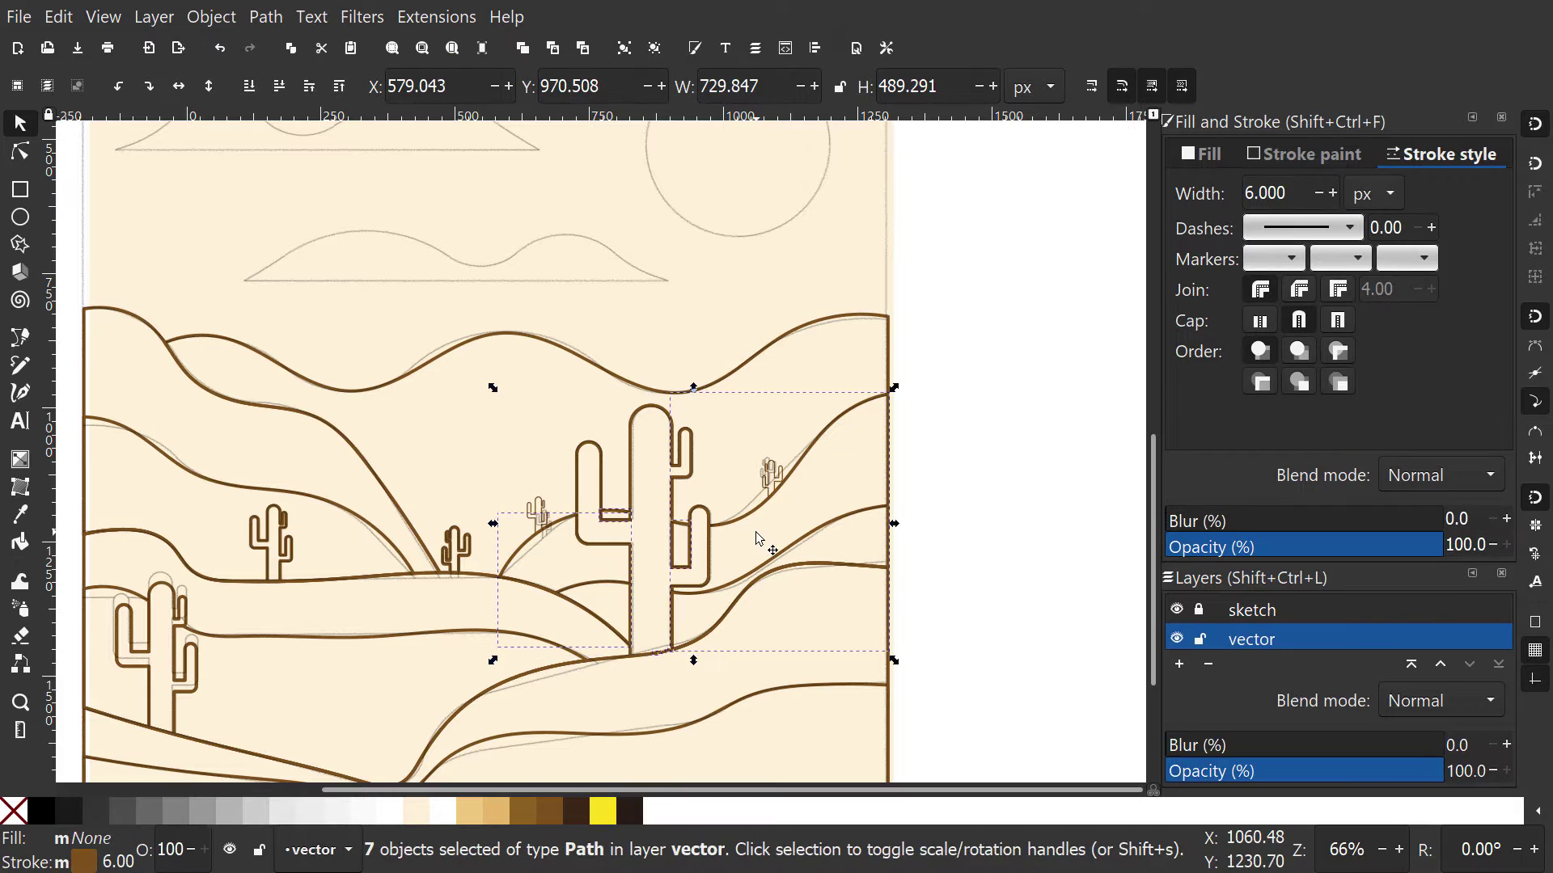
left_click(748, 516, "shift")
scroll(704, 533, "up", 2)
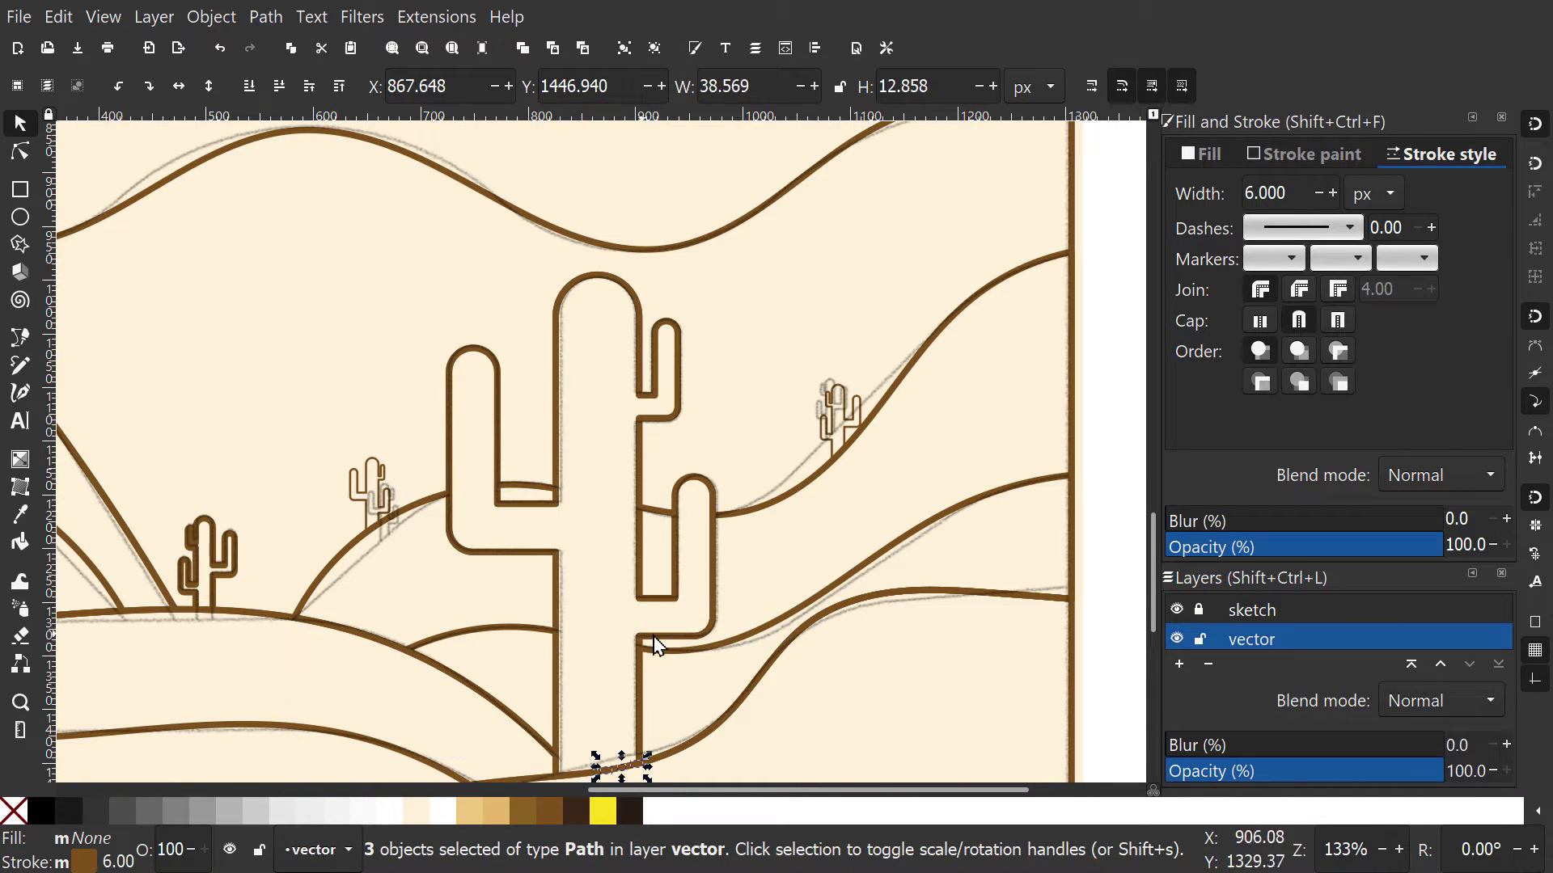
key("Delete")
- Trace the upper cloud's straight base line, about 795 px wide, with a 6 px brown stroke
scroll(634, 506, "down", 3)
scroll(666, 444, "up", 1)
key("b")
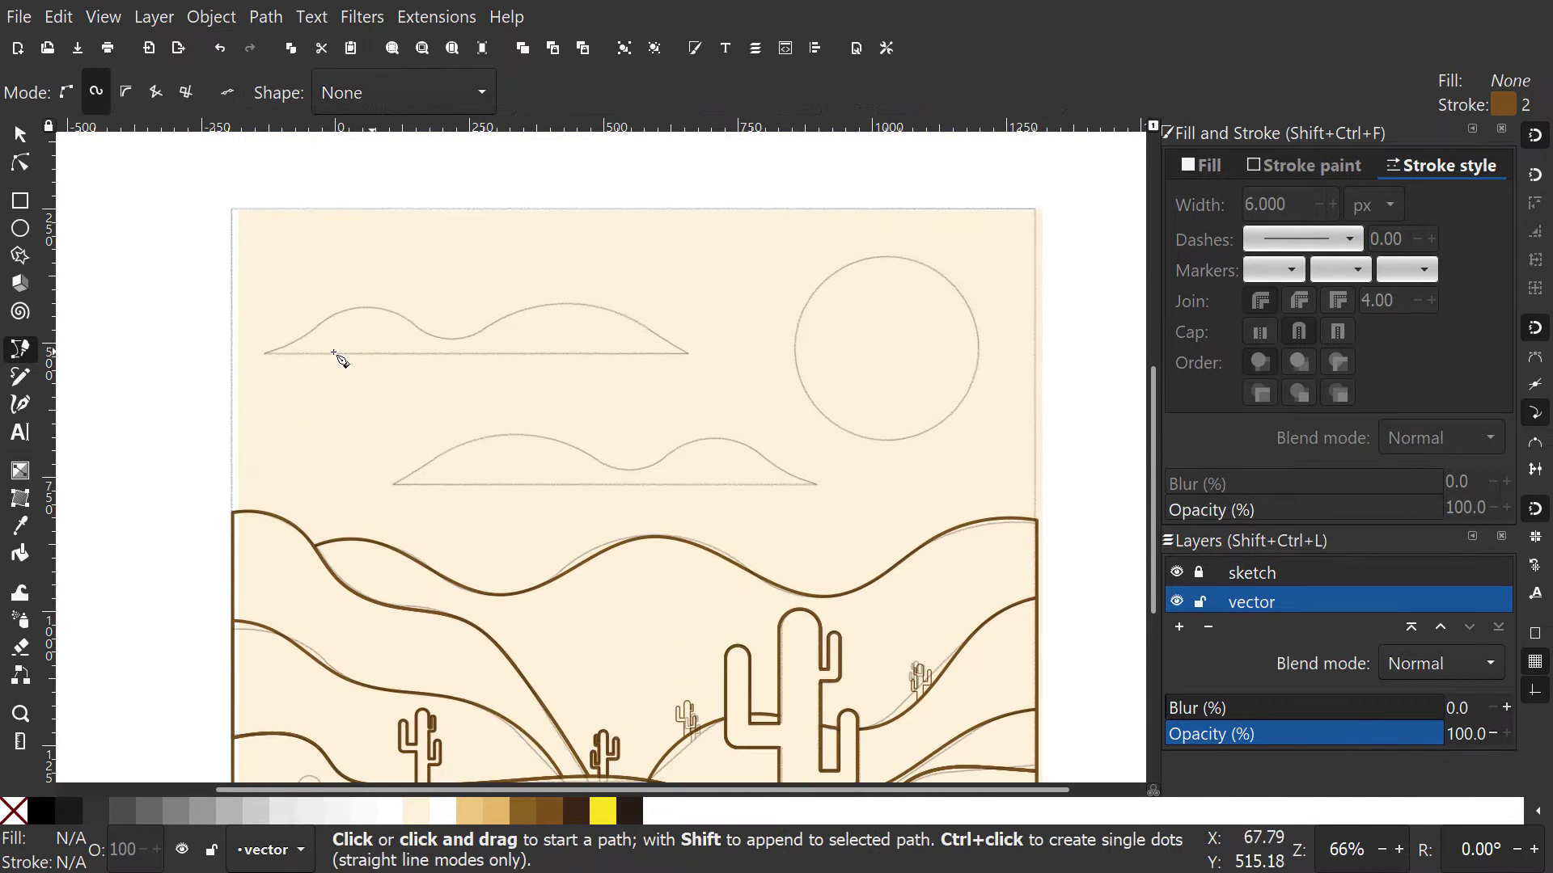
scroll(259, 354, "up", 1)
key("Escape")
left_click(267, 353)
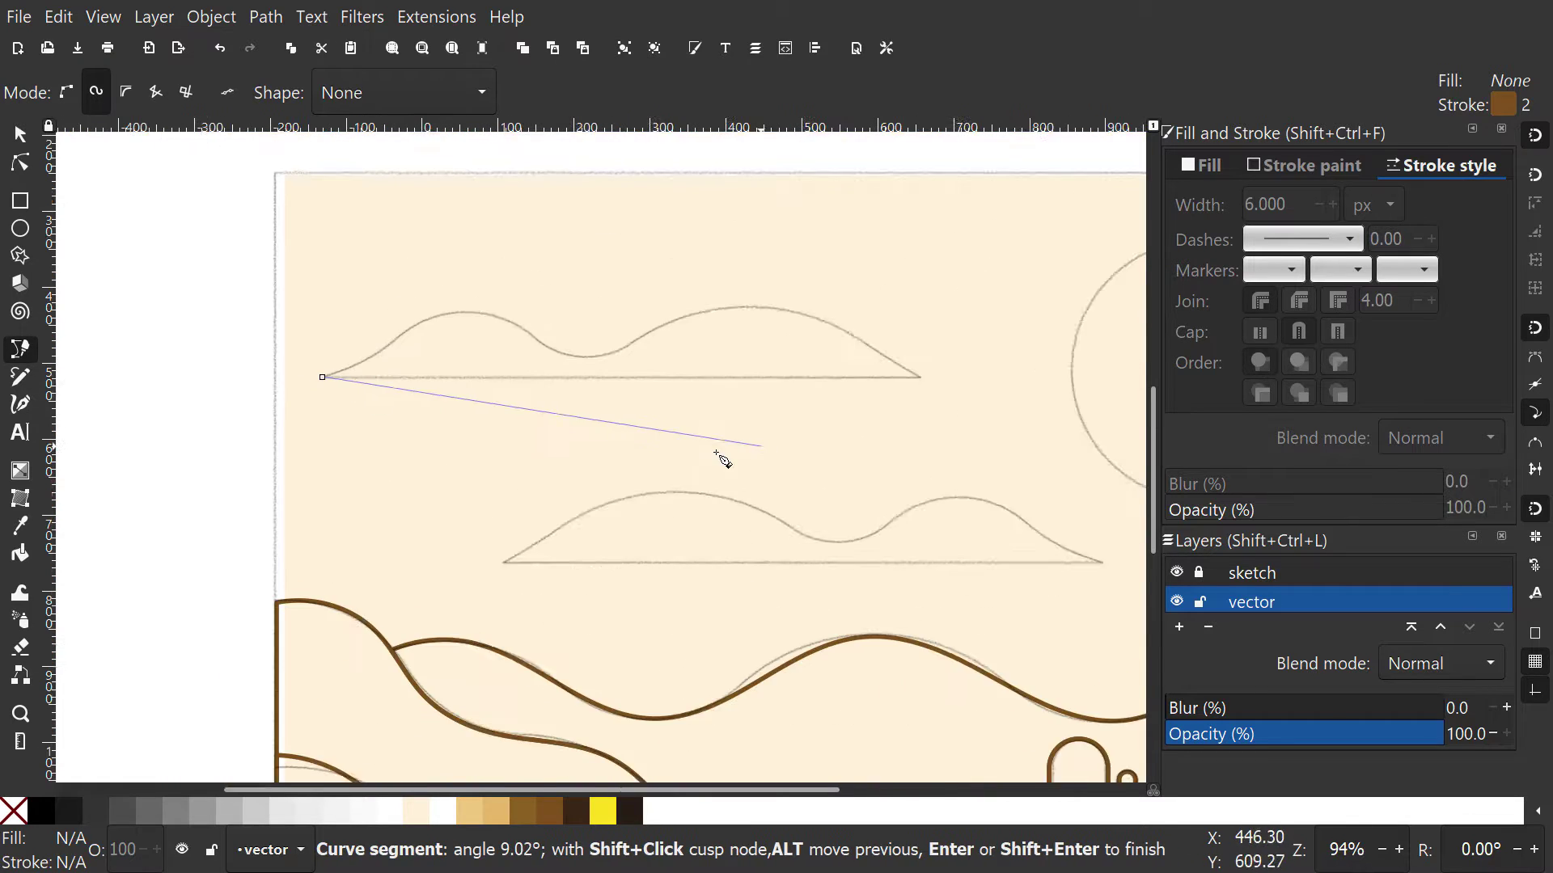
left_click(921, 375, "ctrl")
key("Return")
scroll(407, 437, "down", 2)
key("s")
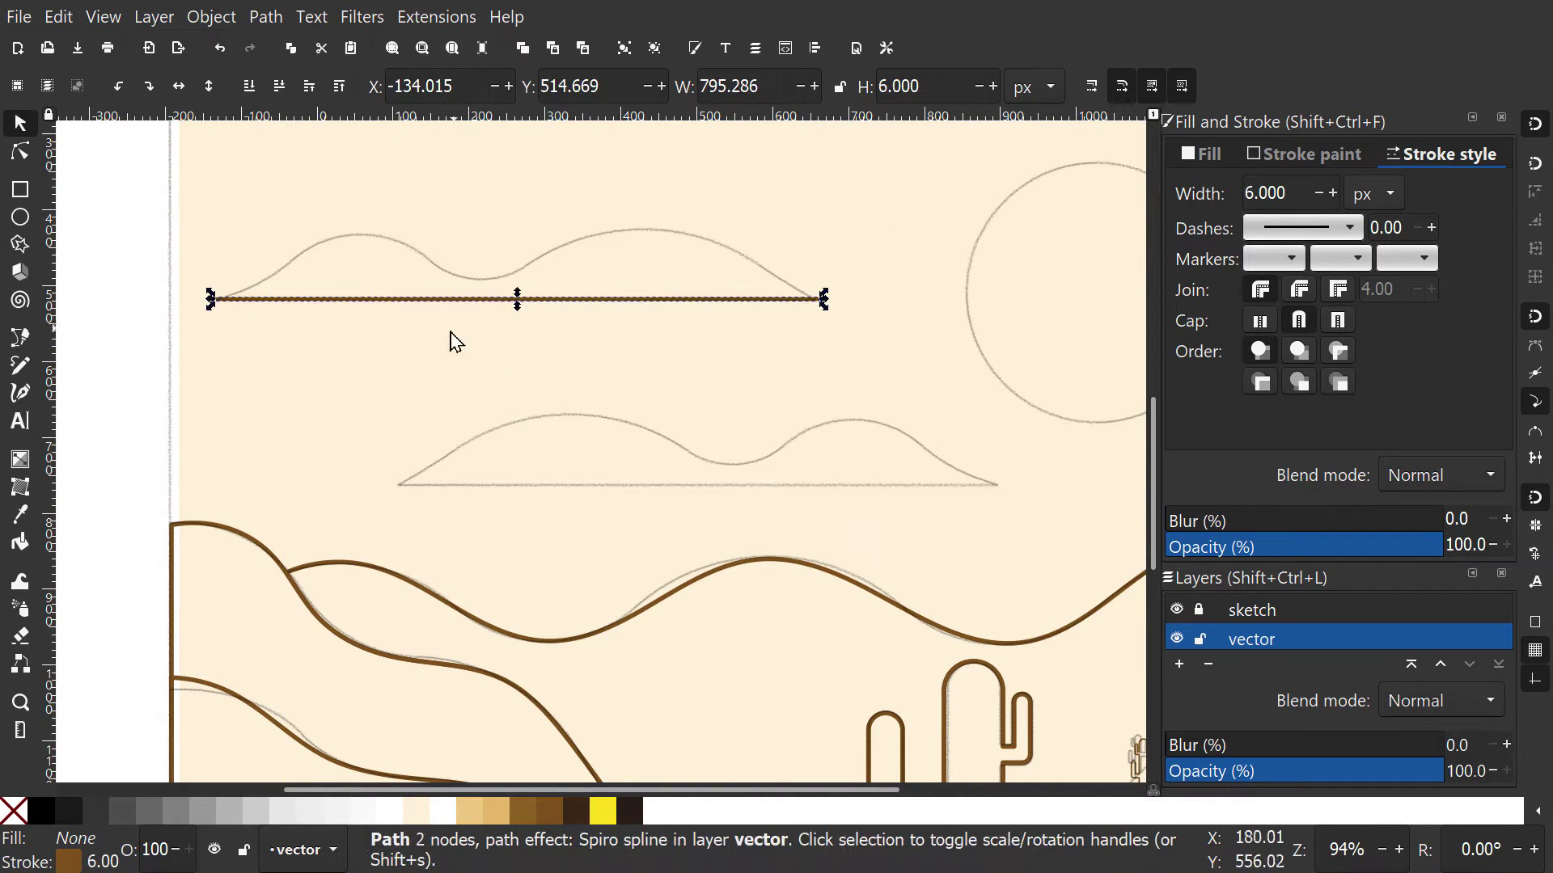
- Trace the upper cloud's two-humped top as a Spiro curve joining both ends of its base line
key("b")
scroll(218, 392, "up", 1)
left_click(211, 395)
left_click(583, 367)
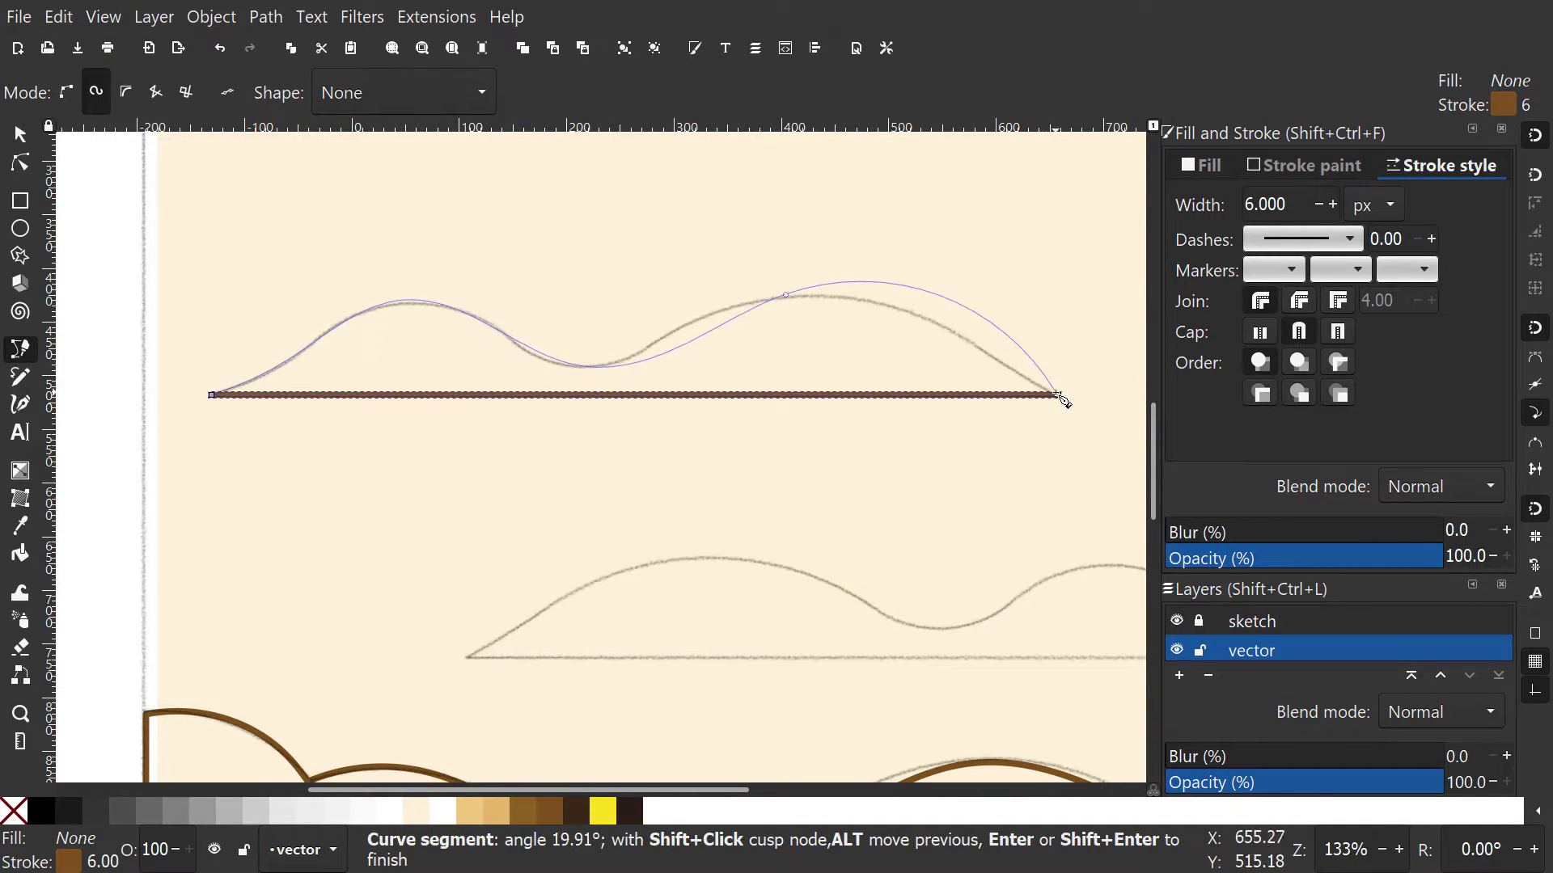
left_click(1058, 394)
left_click_drag(1051, 397, 340, 373)
- Trace the straight base line of the lower cloud with a 6 px stroke
scroll(518, 443, "down", 4)
scroll(325, 490, "up", 4)
left_click(285, 482)
scroll(401, 486, "down", 1)
key("Return")
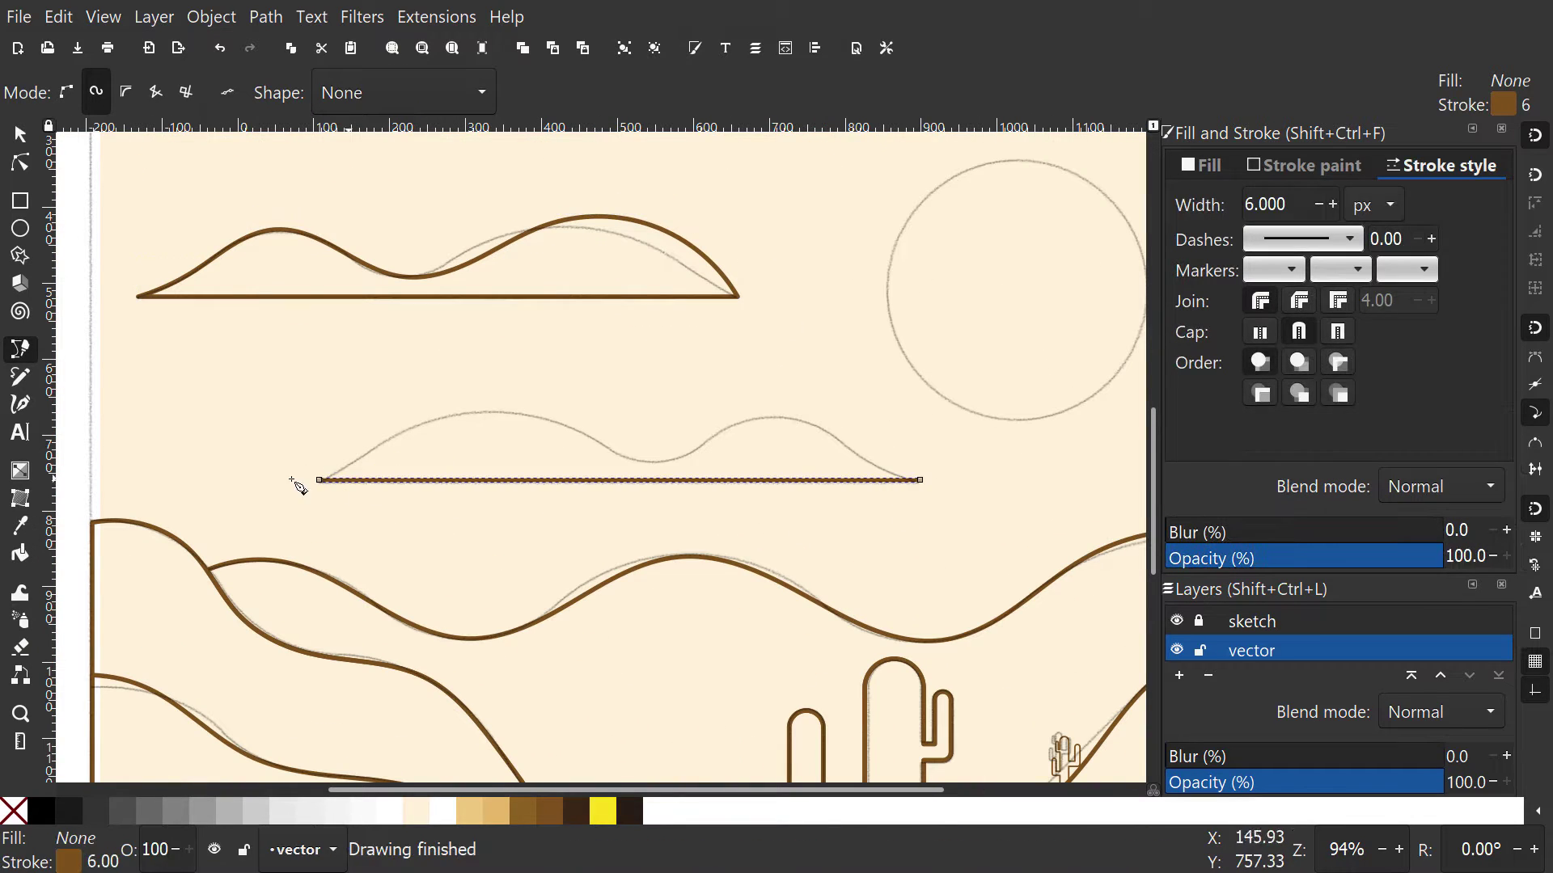
- Trace the lower cloud's curved top between the ends of its base line
left_click(921, 480)
scroll(791, 547, "down", 3)
left_click_drag(792, 547, 682, 517)
- Draw a circle with a radius of about 169 px over the sketched sun
key("e")
scroll(768, 421, "up", 2)
mouse_move(667, 338)
left_mouse_down()
mouse_move(849, 521)
mouse_move(837, 408)
left_mouse_up()
scroll(837, 532, "down", 3)
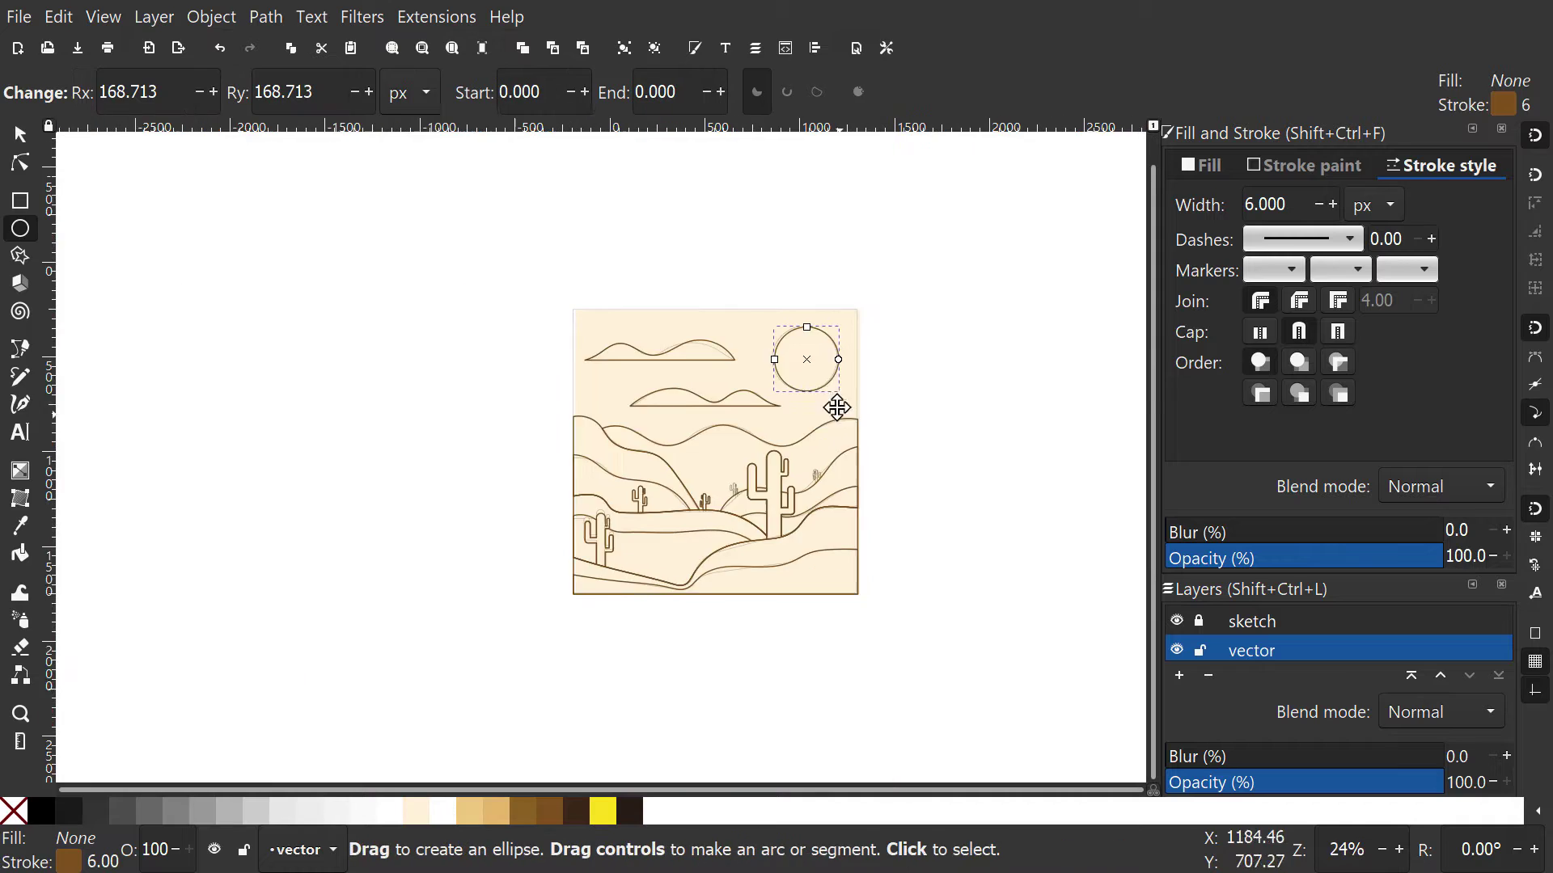
- Fit the whole artwork in view and hide the sketch layer
scroll(817, 490, "up", 2)
scroll(817, 490, "down", 2)
left_click(20, 136)
left_click_drag(495, 257, 396, 266)
left_click_drag(396, 267, 863, 674)
key("3")
left_click(991, 634)
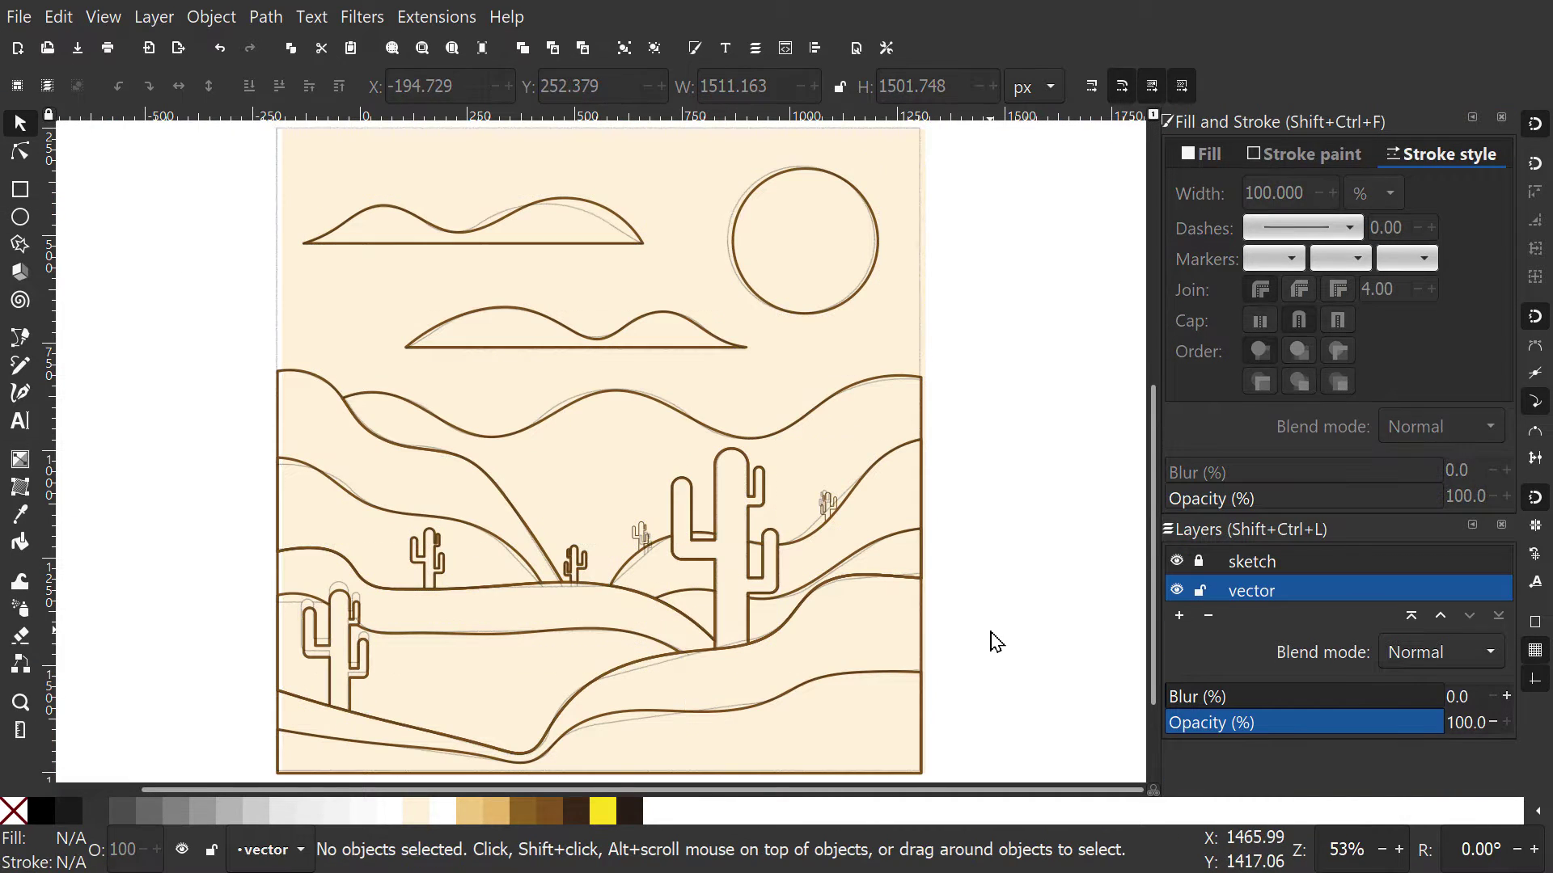
left_click(1176, 561)
- Fill every shape except the cream background square with the near-white #fffffe
key("ctrl+a")
left_click(487, 700, "shift")
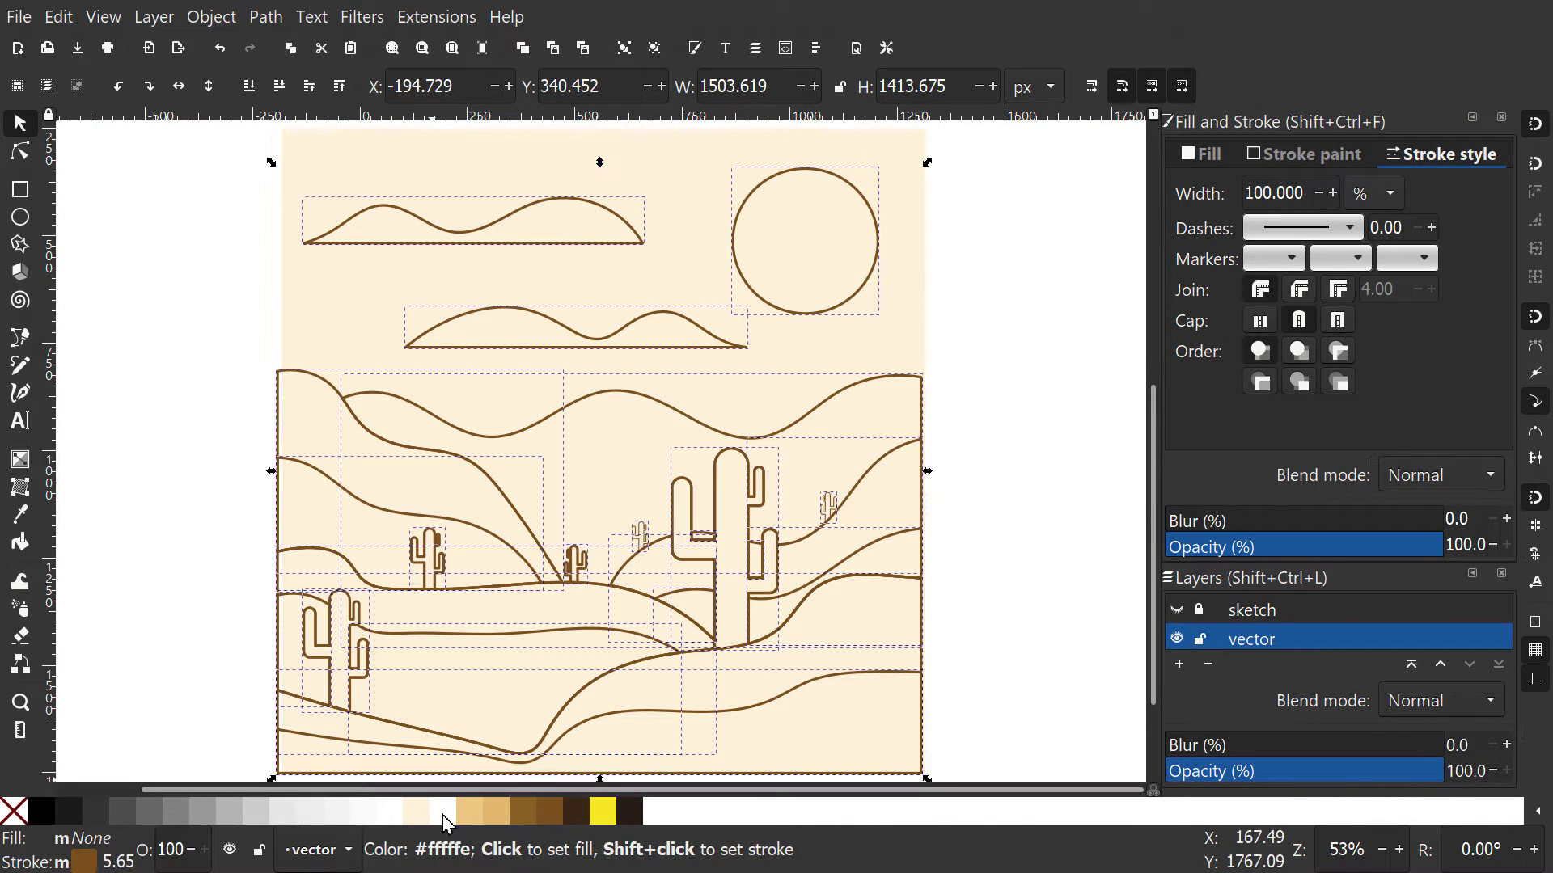
left_click(441, 815)
- Fill the sun circle with bright yellow
scroll(922, 496, "down", 1)
left_click(923, 495)
left_click(827, 279)
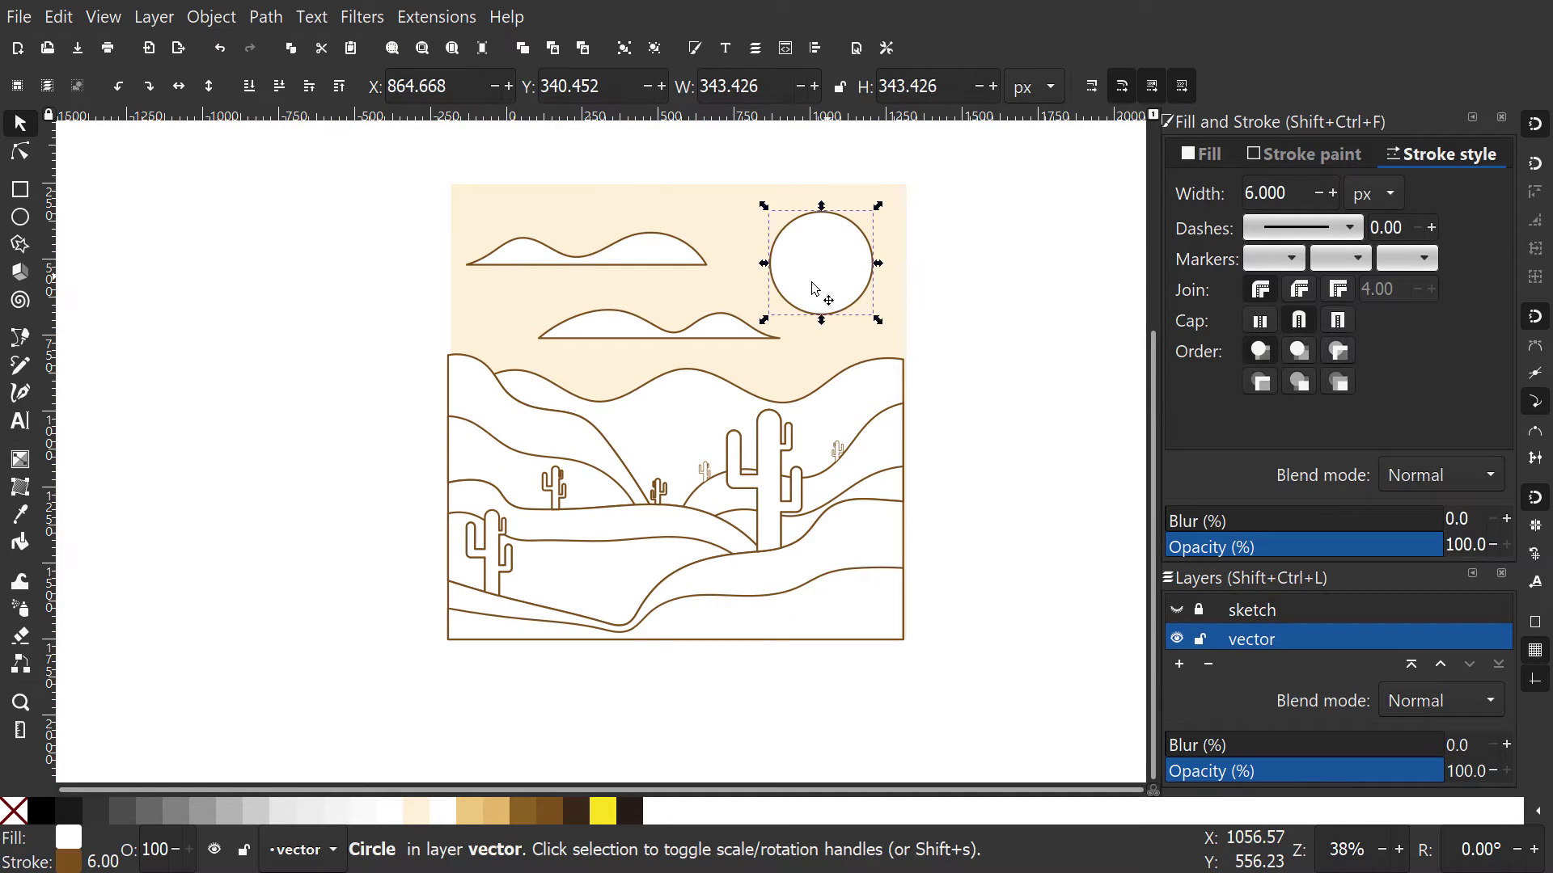
left_click(602, 811)
- Fill the frontmost dune with the darkest brown and the dune behind it with dark brown
left_click(718, 624)
left_click(576, 811)
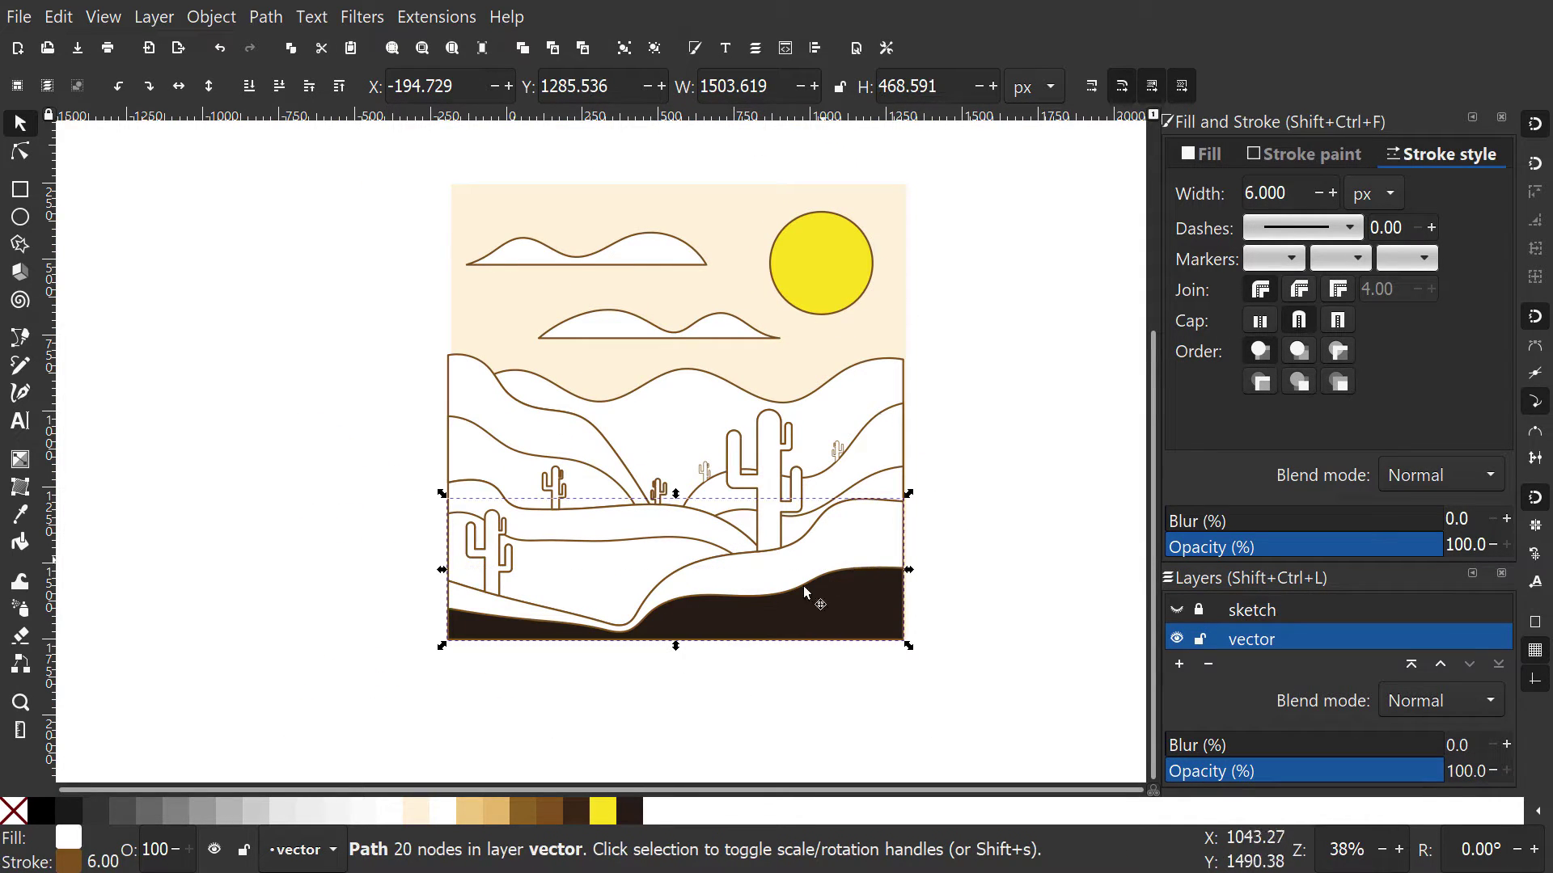
- Fill both pieces of the lower left dune around the cactus with medium brown
left_click(603, 565)
left_click(549, 811)
scroll(466, 566, "up", 2)
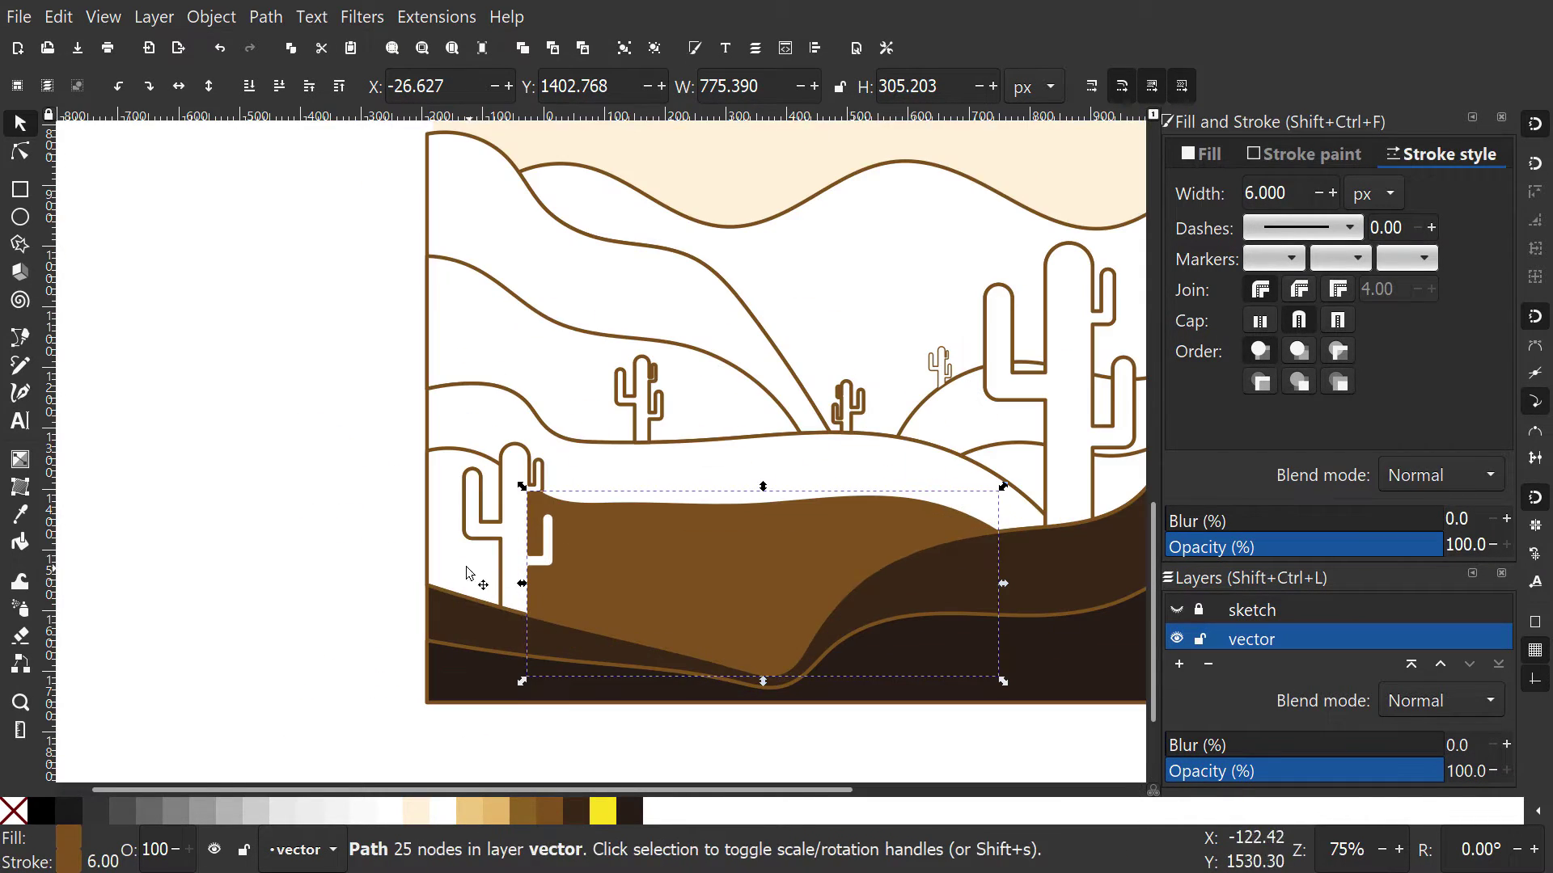
left_click(466, 566, "shift")
left_click(556, 809)
scroll(626, 647, "down", 2)
key("space")
left_click_drag(699, 617, 561, 622)
key("space")
- Fill the wide left dune with golden brown and the low hill pieces behind the large cactus with tan #e6b869
left_click(555, 557)
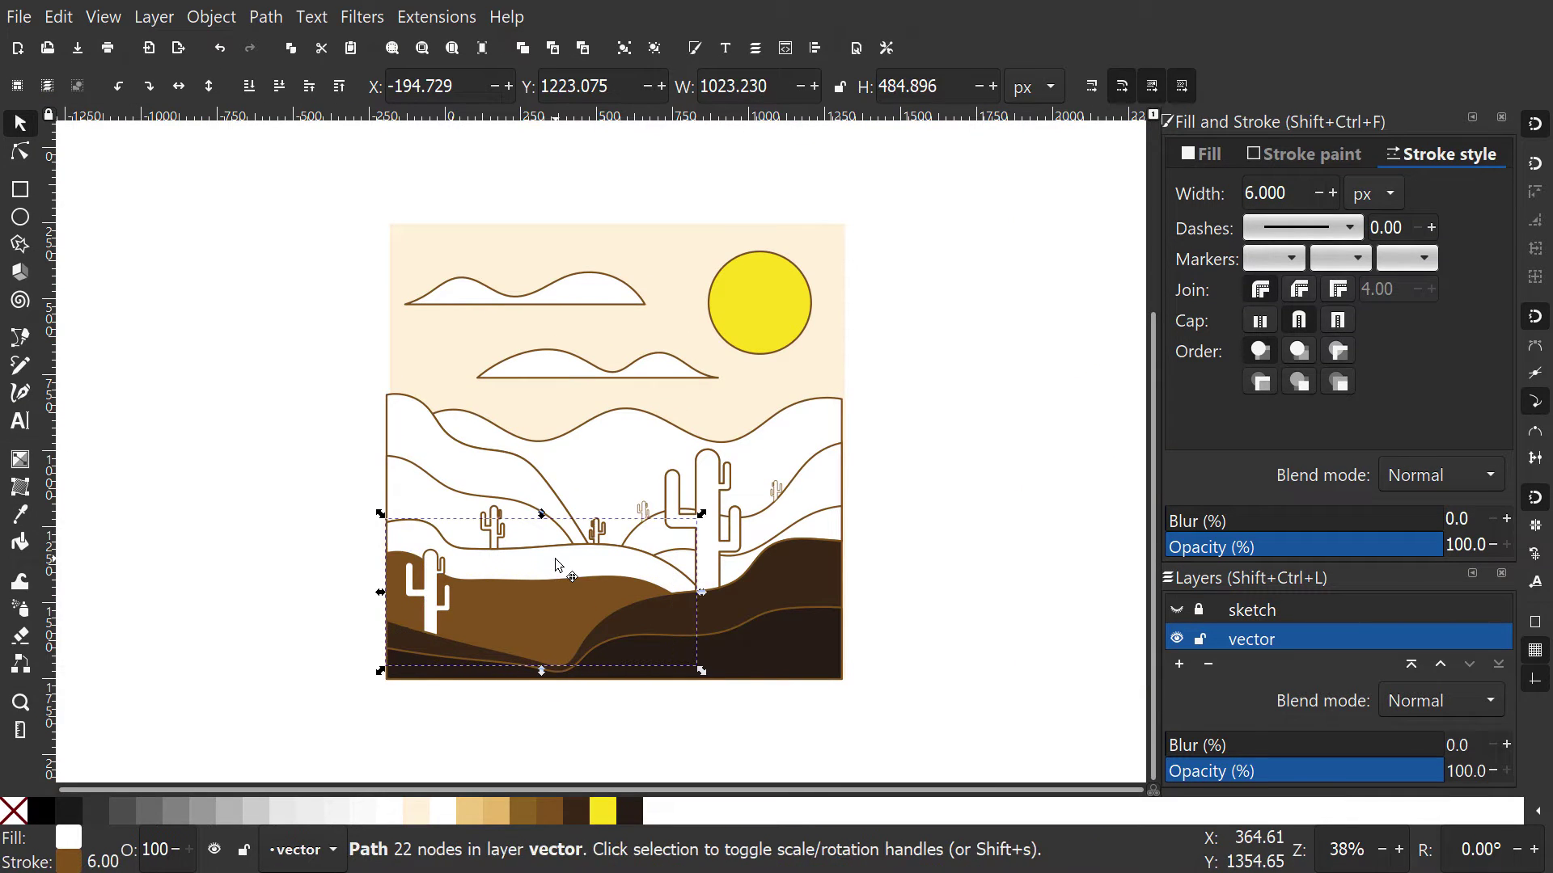
left_click(523, 812)
scroll(612, 612, "up", 2)
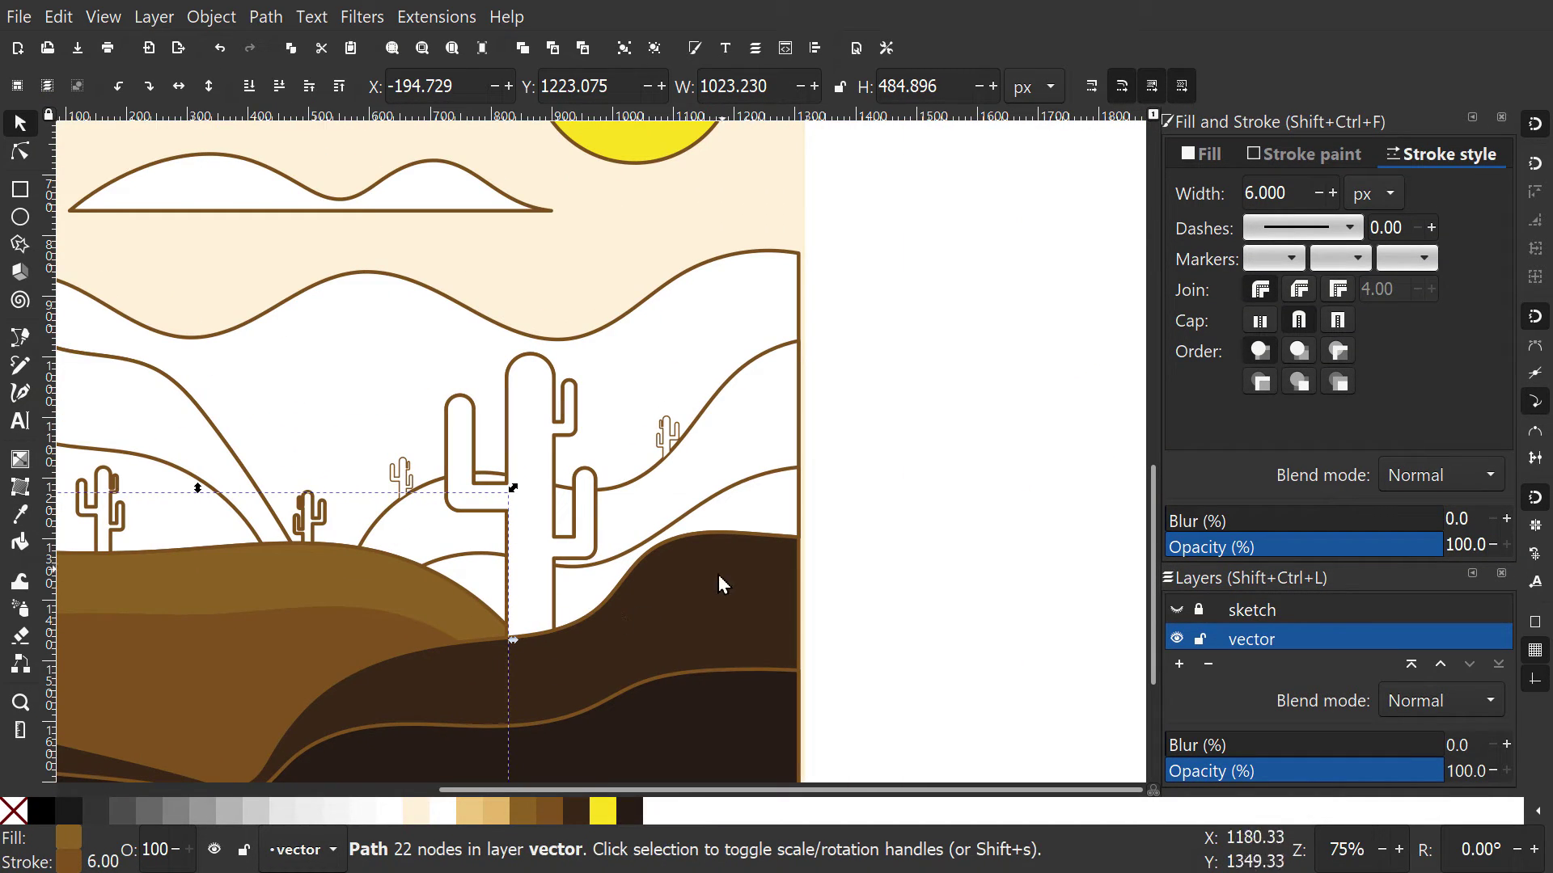
left_click(480, 576, "shift")
left_click(493, 811)
- Fill all pieces of the middle right hill around the large cactus with light tan #f1c87f
left_click(742, 464)
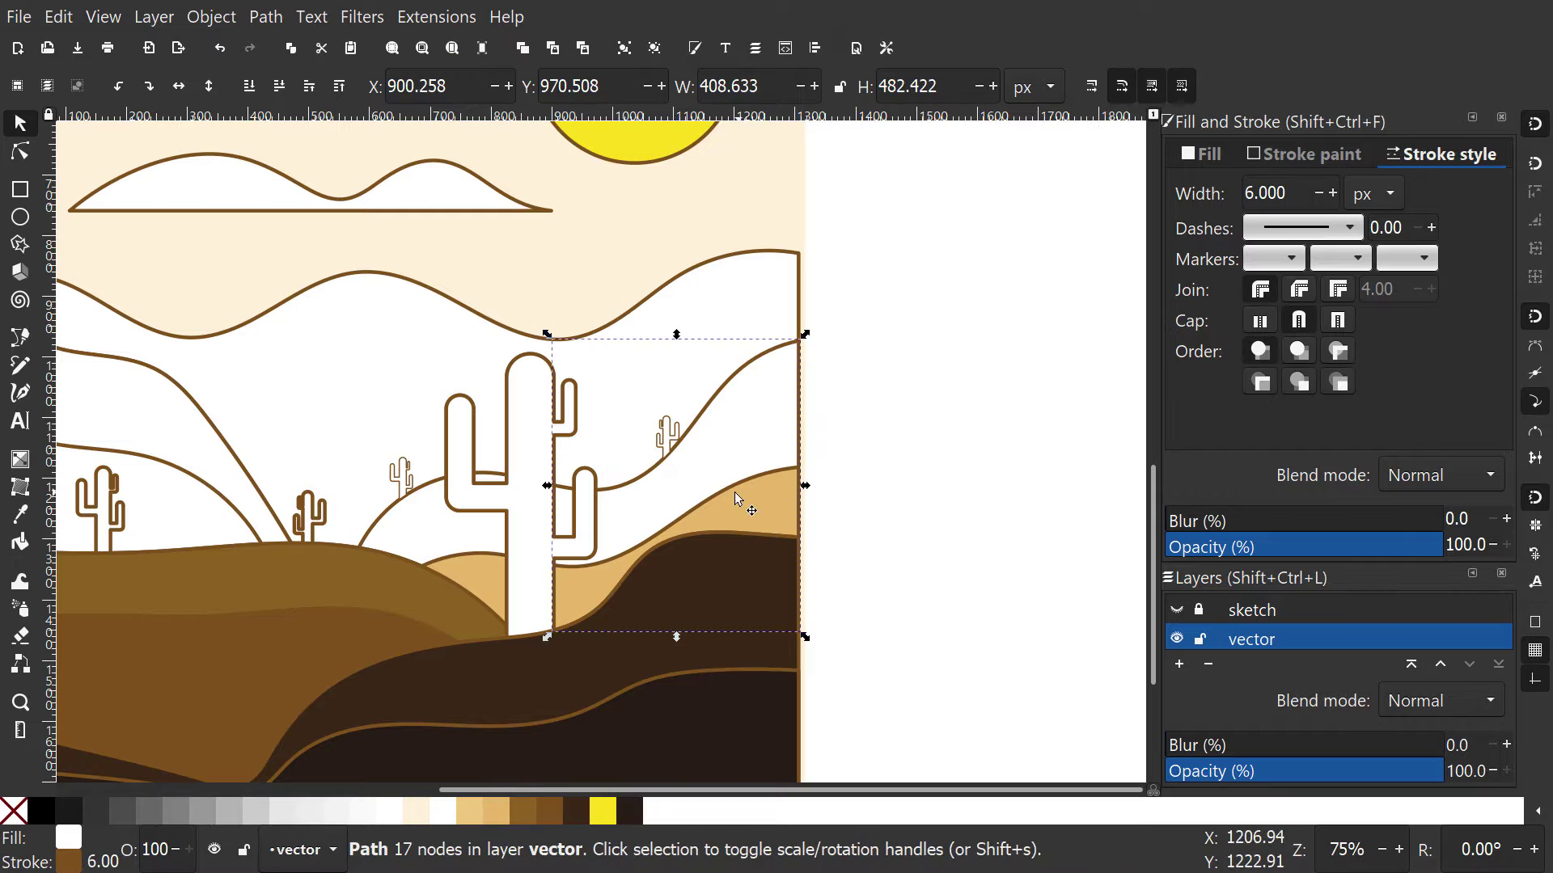
scroll(557, 510, "up", 2)
left_click(305, 560, "shift")
left_click(424, 451, "shift")
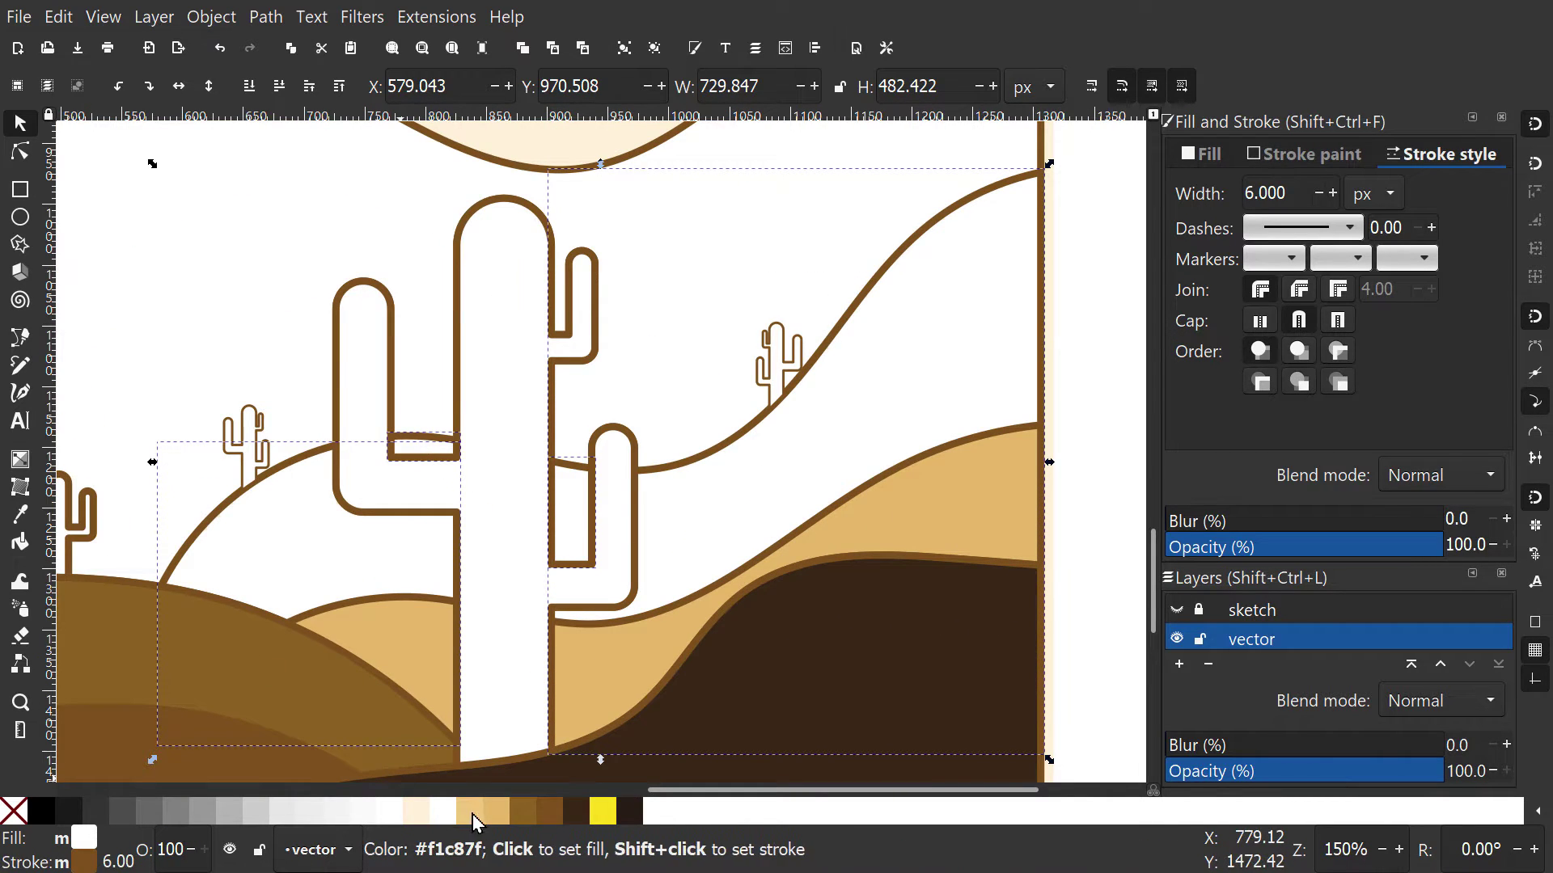
- Fill the left hill behind the mid-left cactus with tan #e6b869
scroll(614, 582, "down", 4)
scroll(570, 517, "up", 2)
left_click(570, 517)
left_click(491, 815)
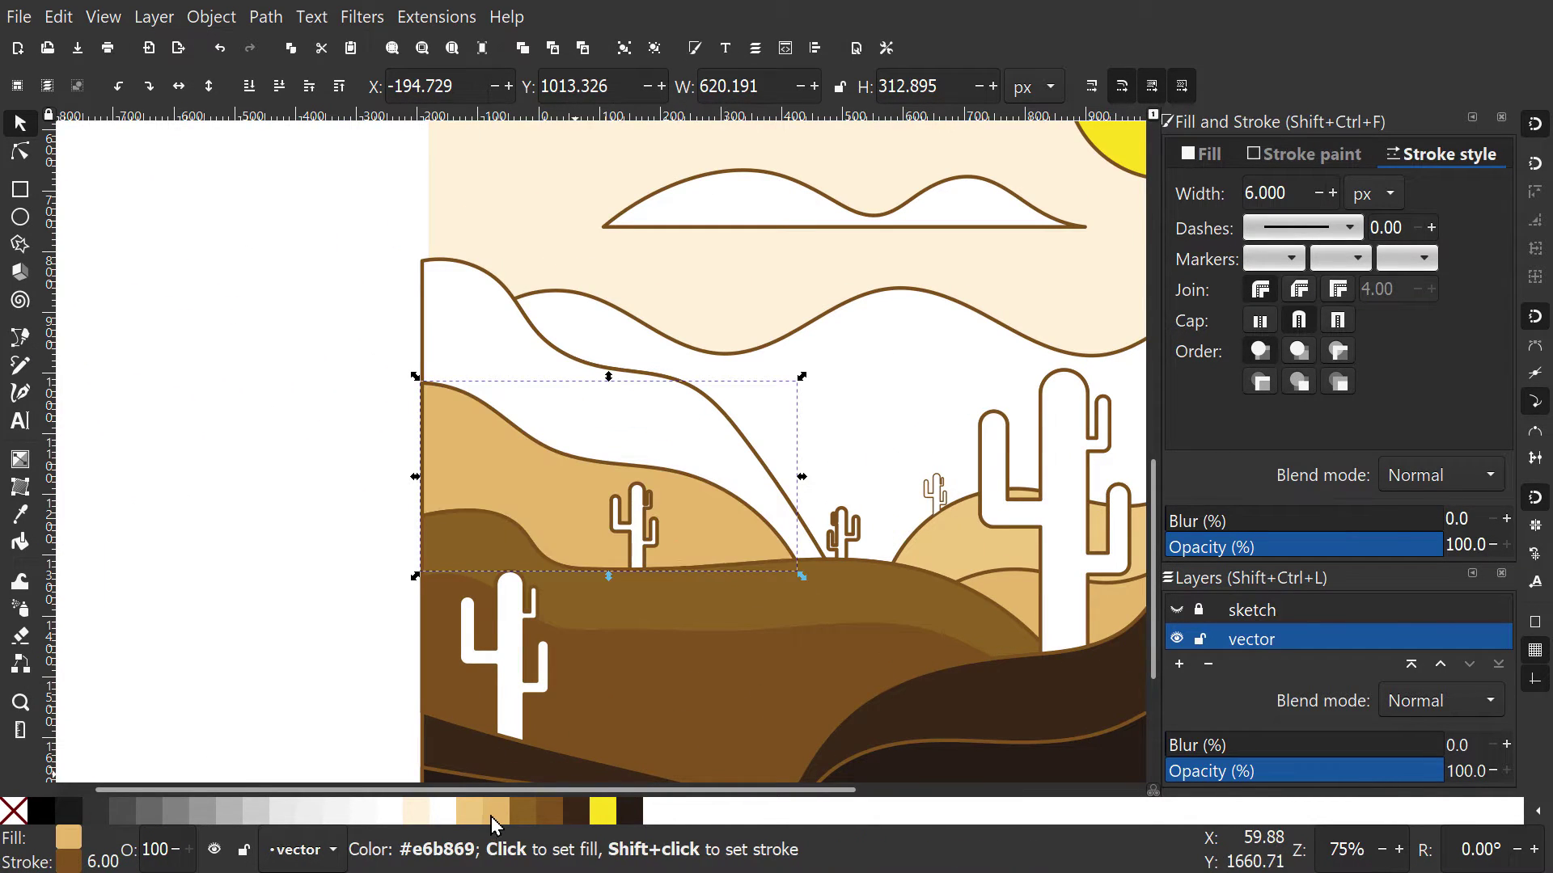
- Fill the tall back hill on the left side of the landscape with light tan
left_click(469, 811)
left_click_drag(796, 563, 603, 521)
scroll(702, 526, "down", 2)
scroll(716, 494, "up", 2)
- Fill the large right cactus with the dark brown sampled from the foreground dune
left_click_drag(743, 639, 828, 487)
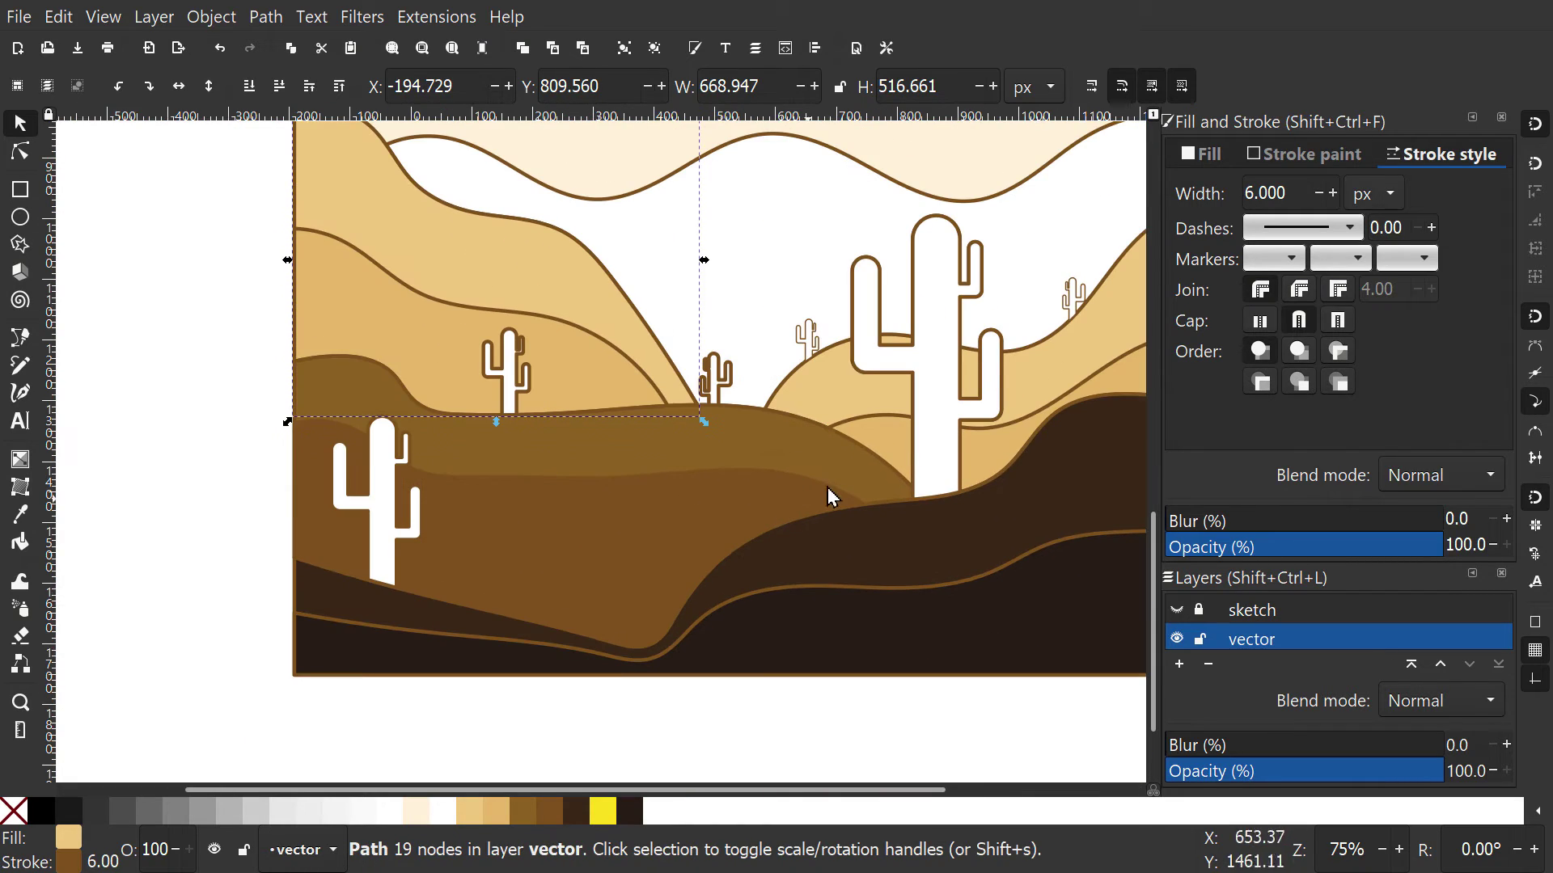
left_click_drag(939, 399, 852, 503)
key("d")
left_click(856, 609)
left_click_drag(855, 608, 973, 515)
key("s")
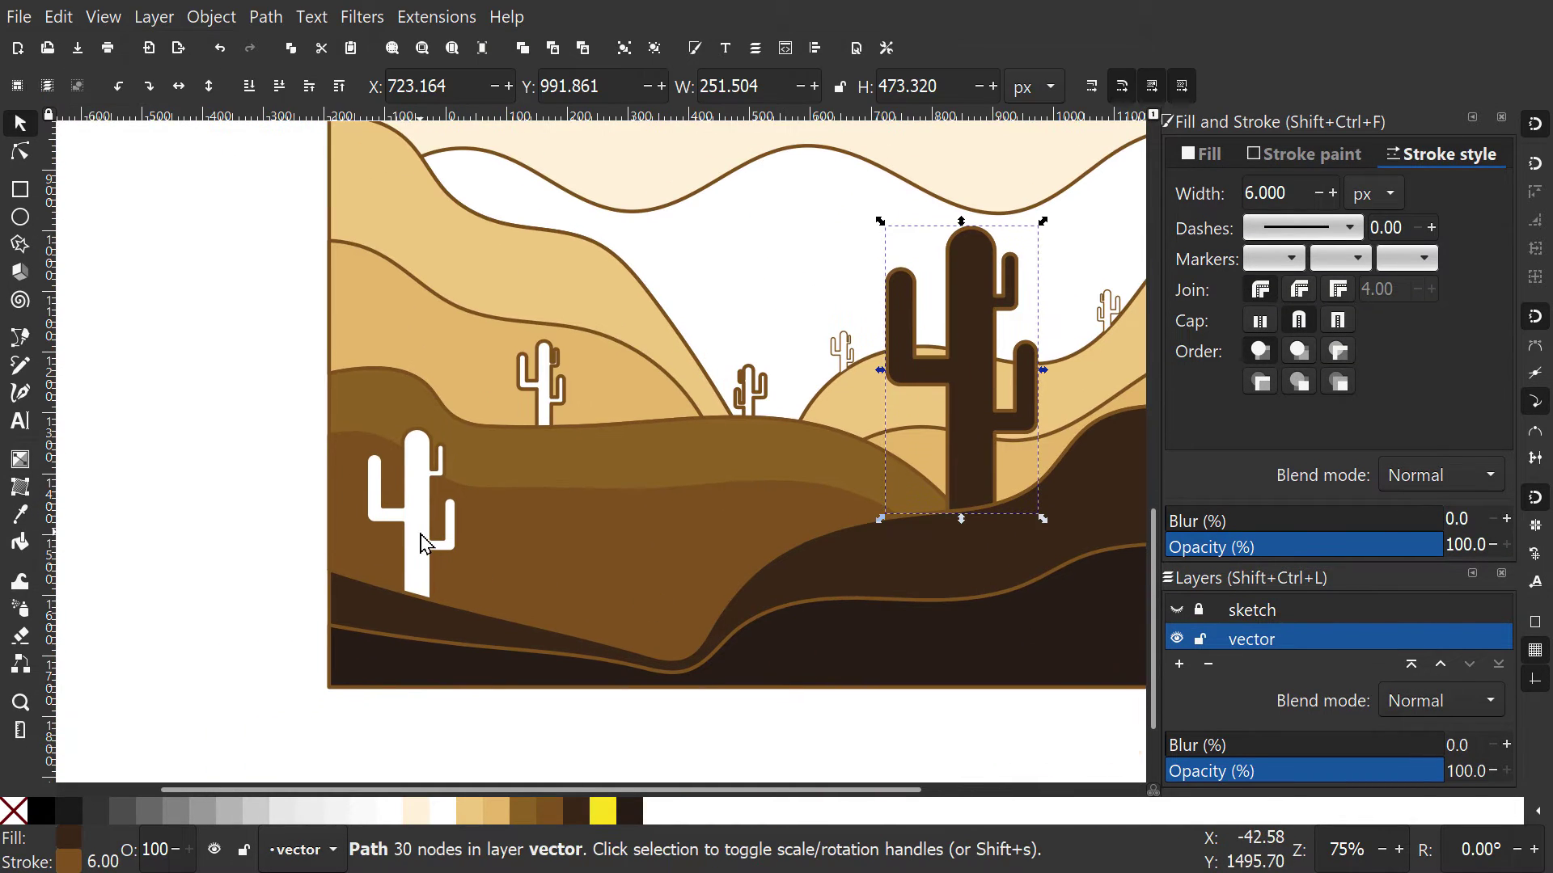
- Fill the lower left cactus with the dark brown sampled from the foreground strip beneath it
scroll(424, 588, "up", 2)
key("d")
left_click(399, 663)
- Fill the mid-left cactus with the golden brown sampled from the wide dune below it
scroll(429, 659, "down", 4)
scroll(503, 548, "up", 5)
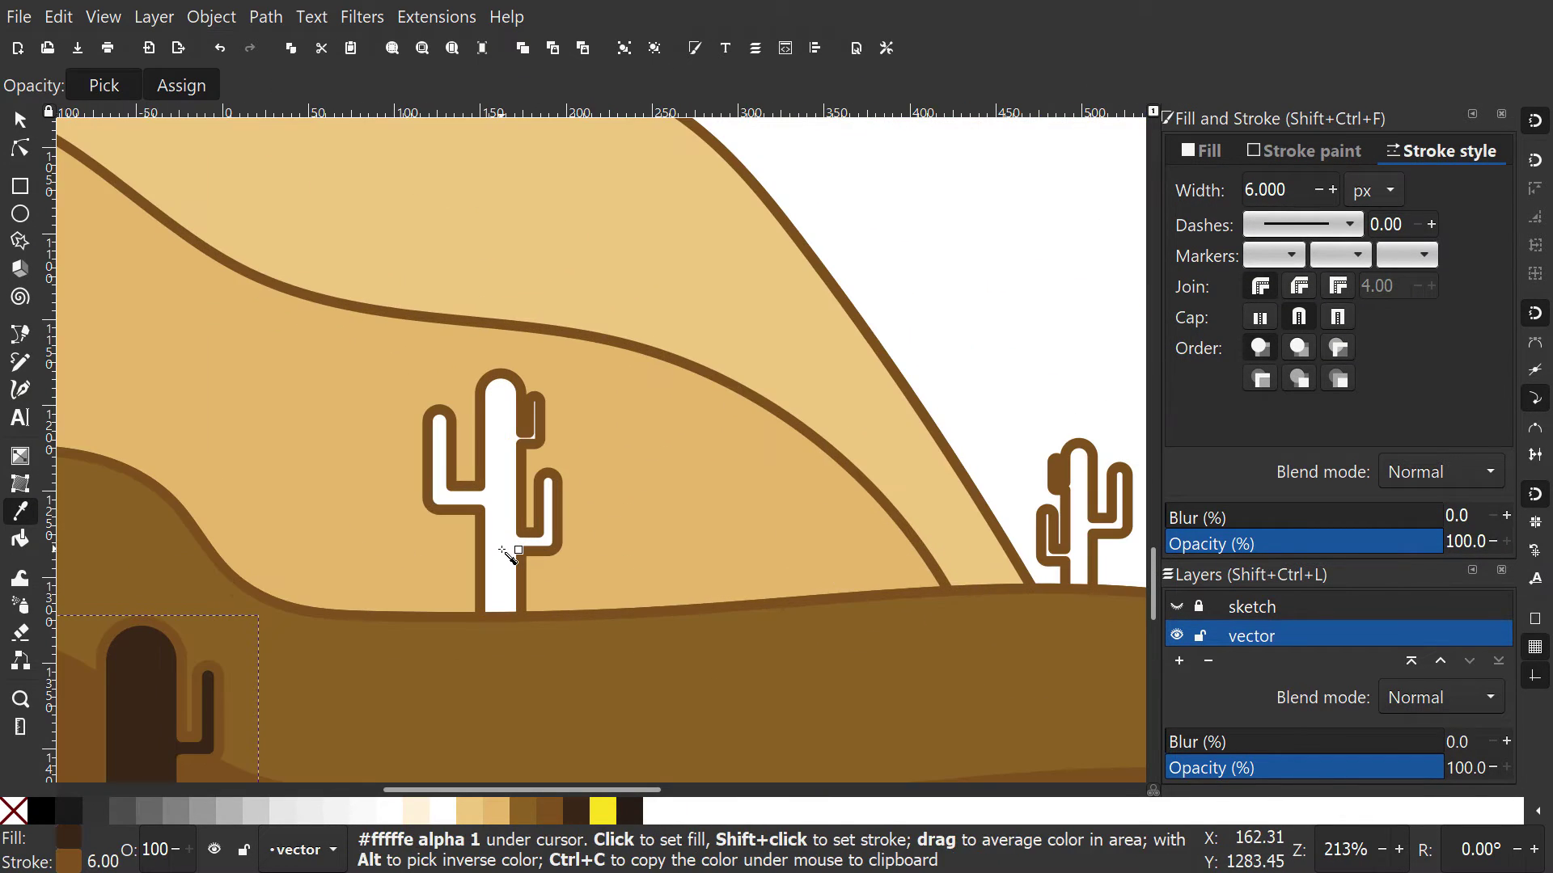
key("s")
left_click(502, 548)
key("d")
left_click(479, 693)
- Fill the small cactus standing at the crest of the wide dune with that dune's golden brown
scroll(482, 693, "down", 2)
left_click_drag(793, 666, 694, 591)
scroll(694, 566, "up", 3)
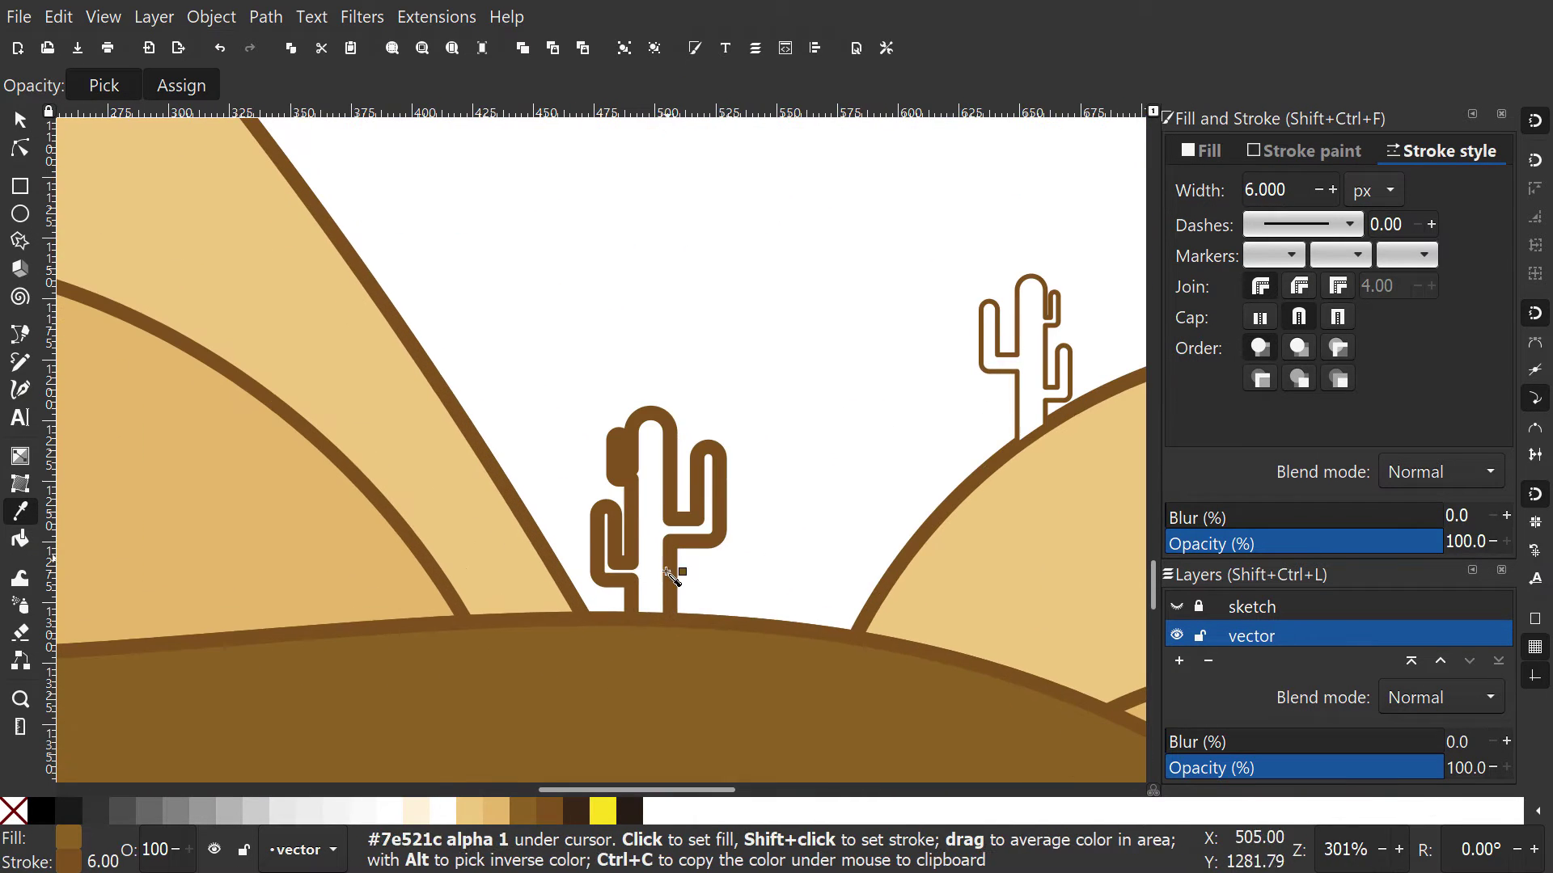
key("s")
left_click(670, 566)
key("d")
left_click(655, 667)
- Fill both tiny distant cacti beside the large cactus with the light tan sampled from the middle right hill
scroll(685, 676, "down", 3)
scroll(634, 547, "up", 2)
key("s")
left_click(447, 482)
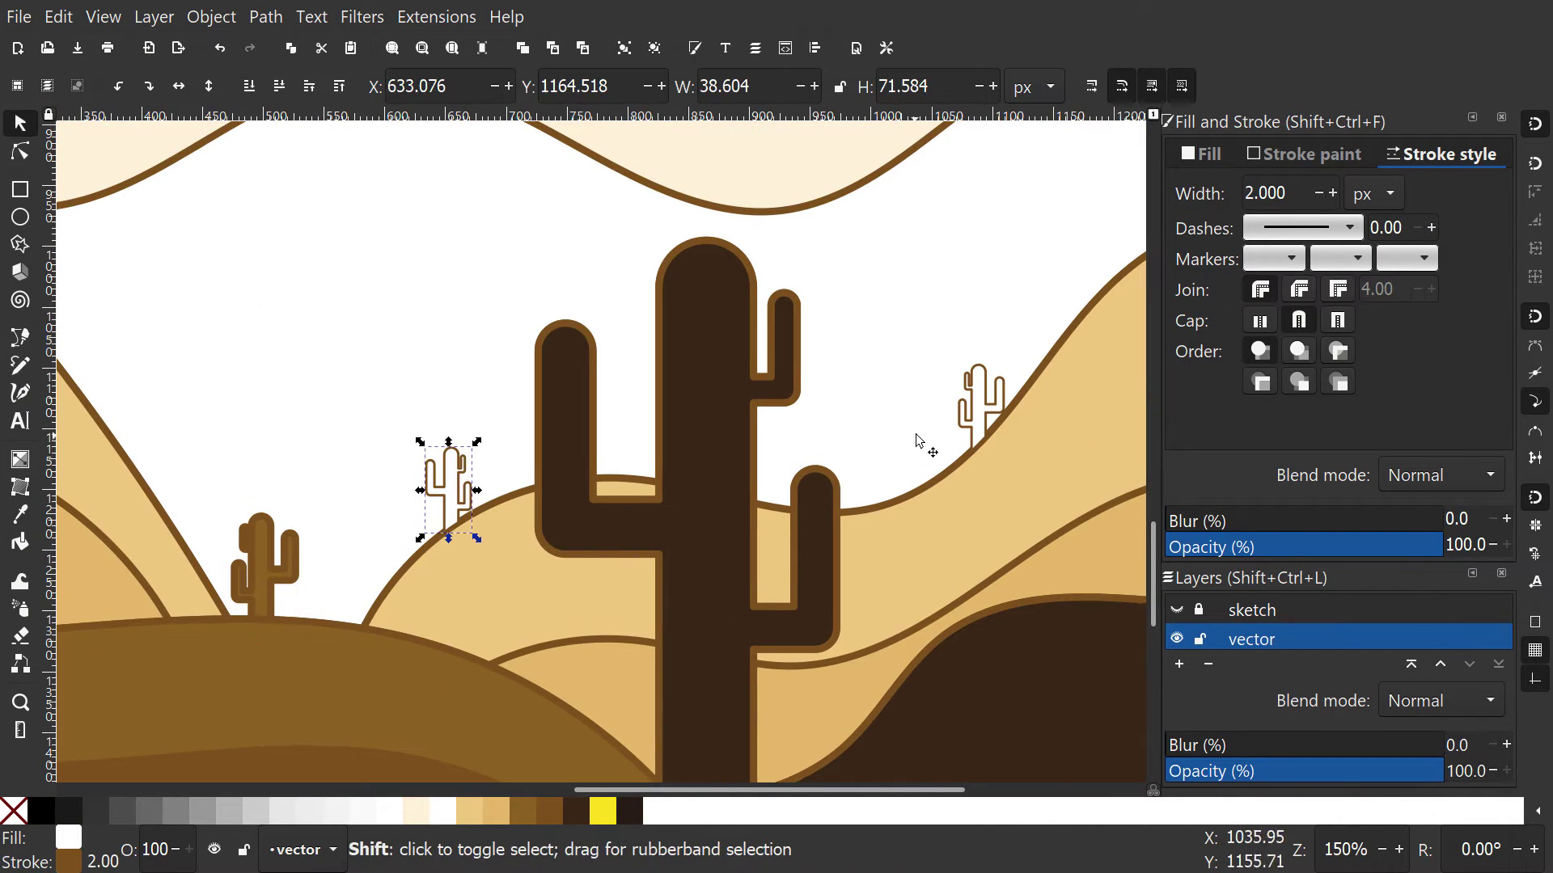
left_click(980, 401, "shift")
key("d")
left_click(557, 583)
- Remove the outlines from all shapes in the landscape and deselect everything
scroll(557, 582, "down", 5)
key("s")
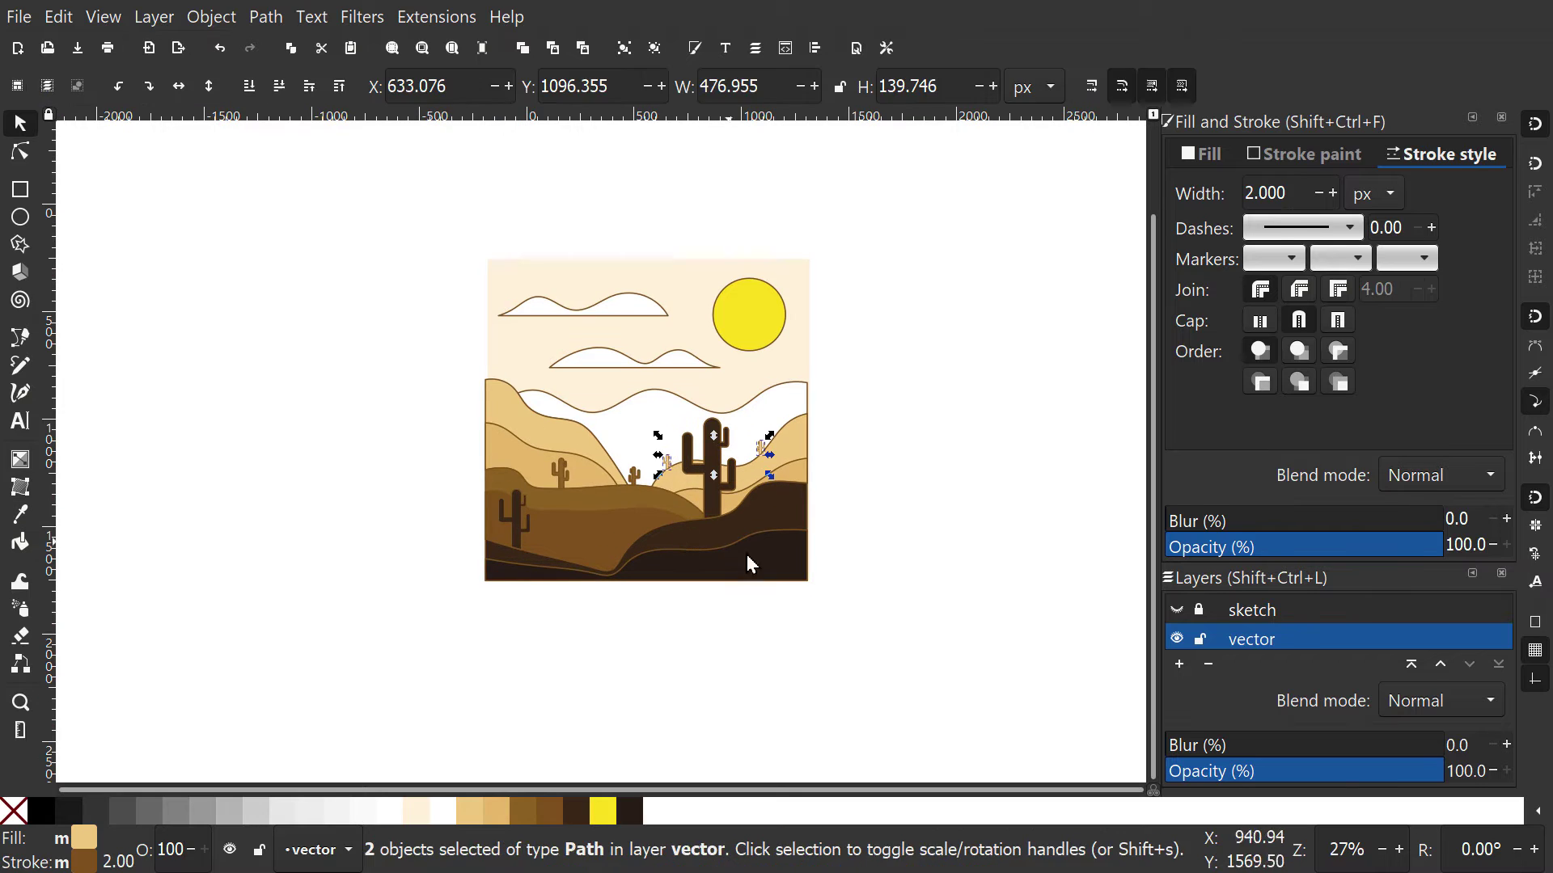
key("ctrl+a")
key("3")
left_click(1009, 628)
key("5")
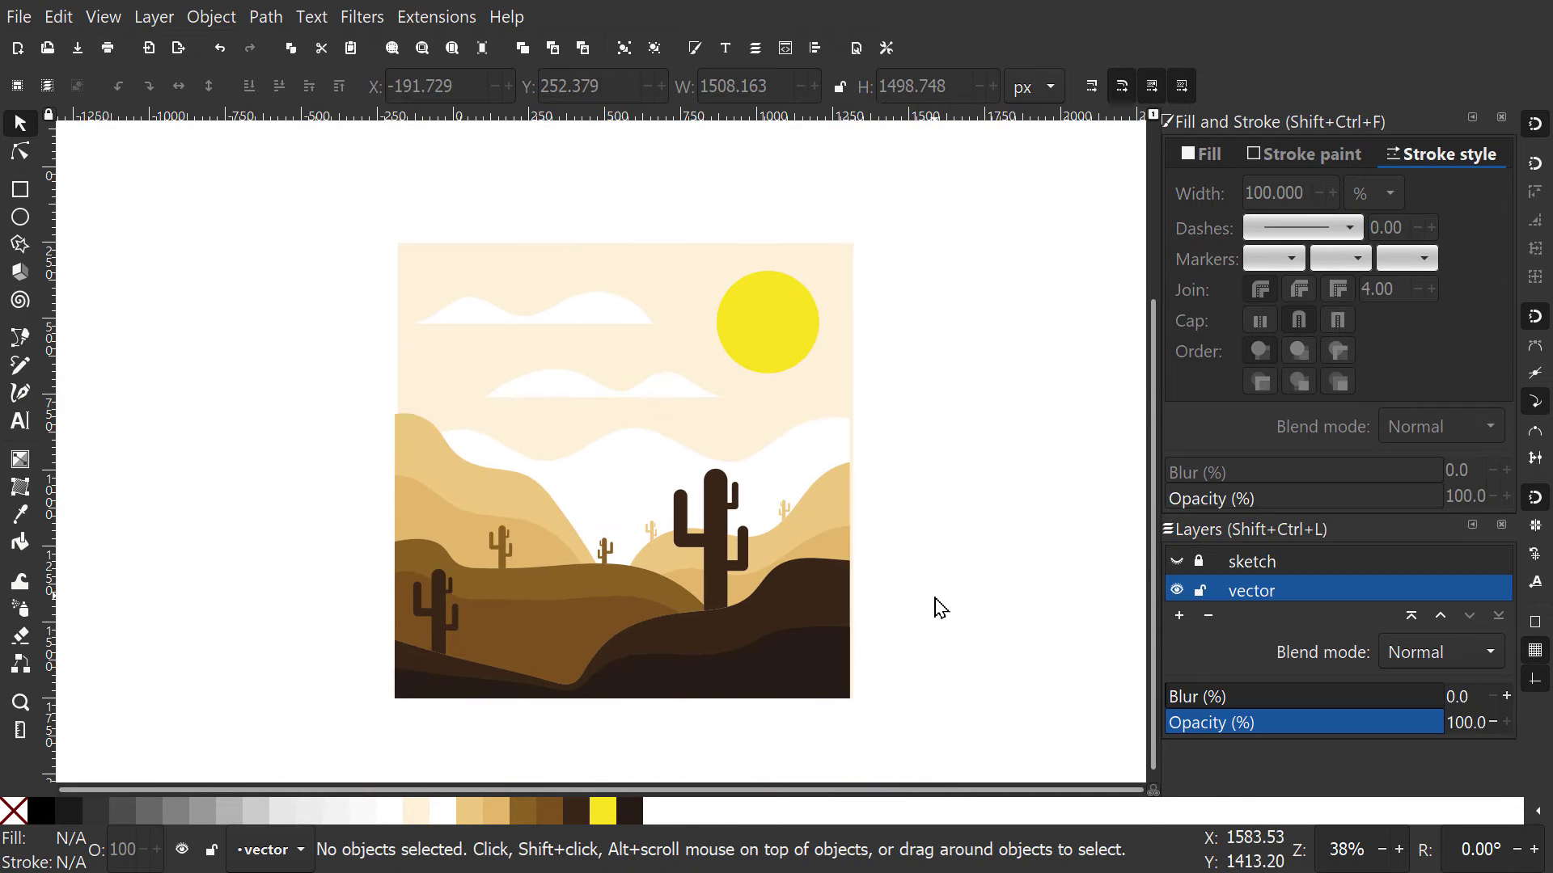